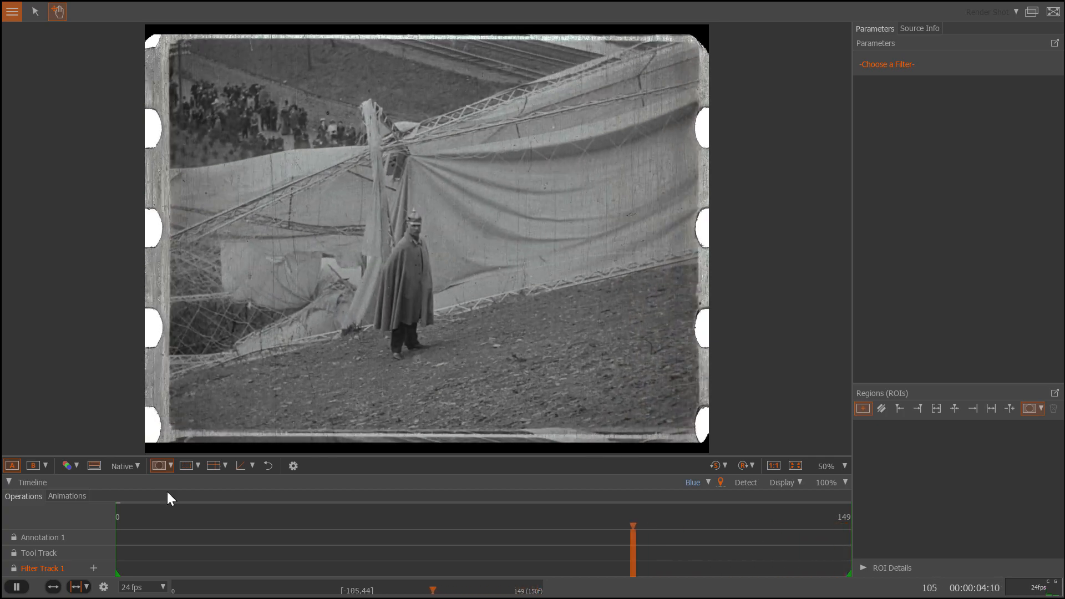
- Pause playback and detect the cuts in the clip with detection sensitivity 5 and border protection 10%
{"action": "key", "text": "space"}
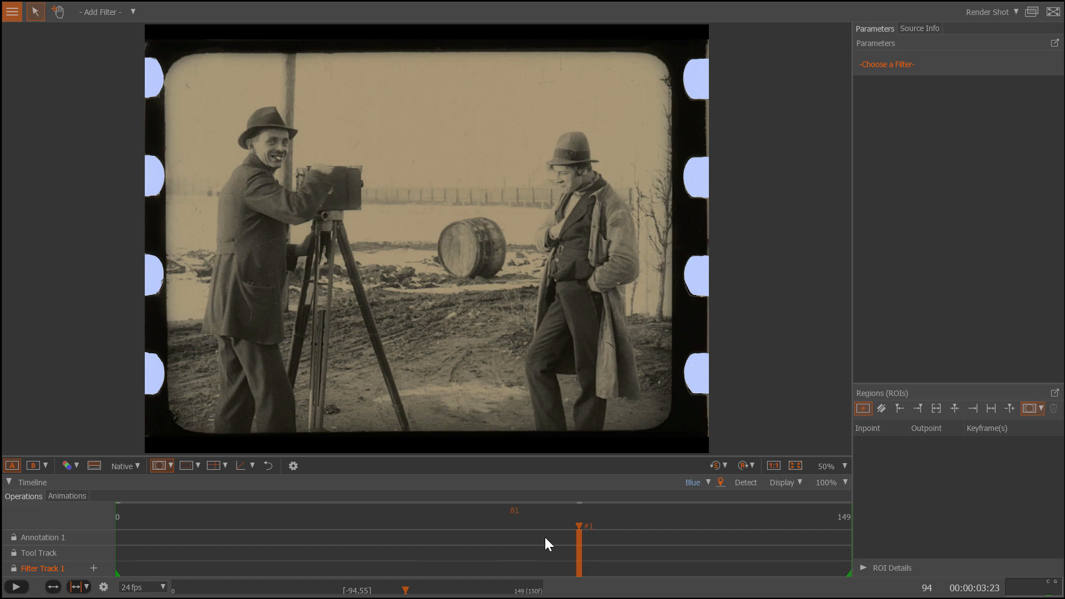
{"action": "left_click", "coordinate": [746, 481]}
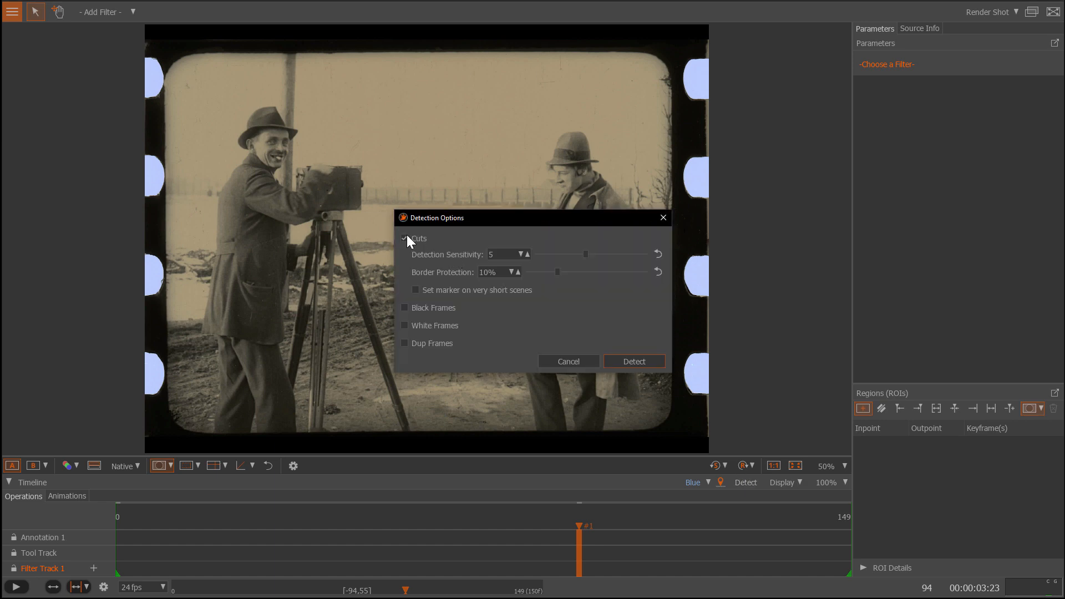
{"action": "left_click", "coordinate": [629, 367]}
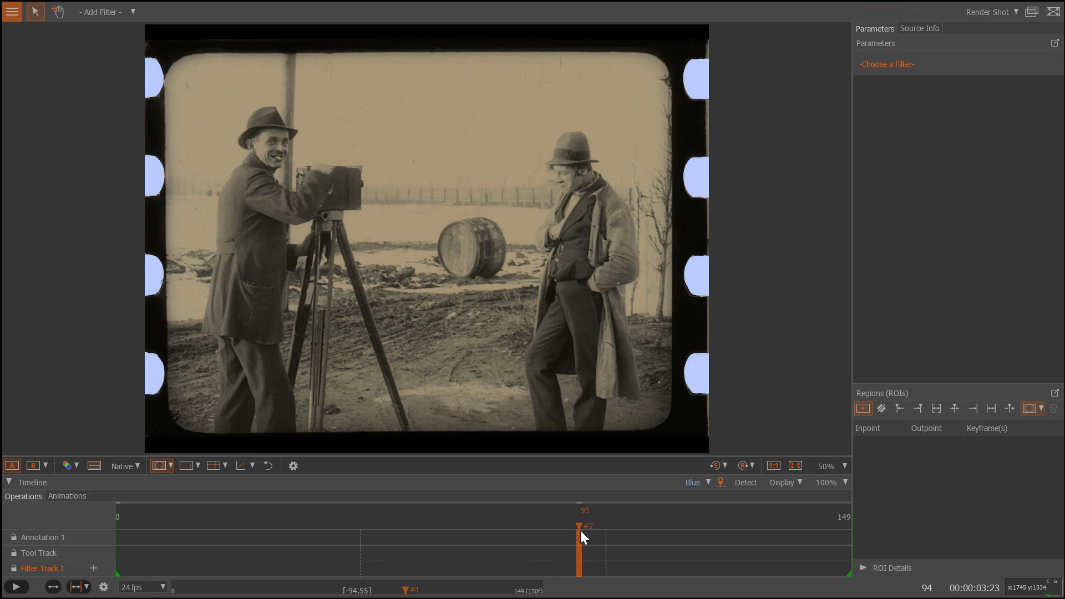
- Move the playhead to frame 24 in the first shot and set playback to Bounce at Cut
{"action": "left_click_drag", "start_coordinate": [575, 527], "coordinate": [233, 526]}
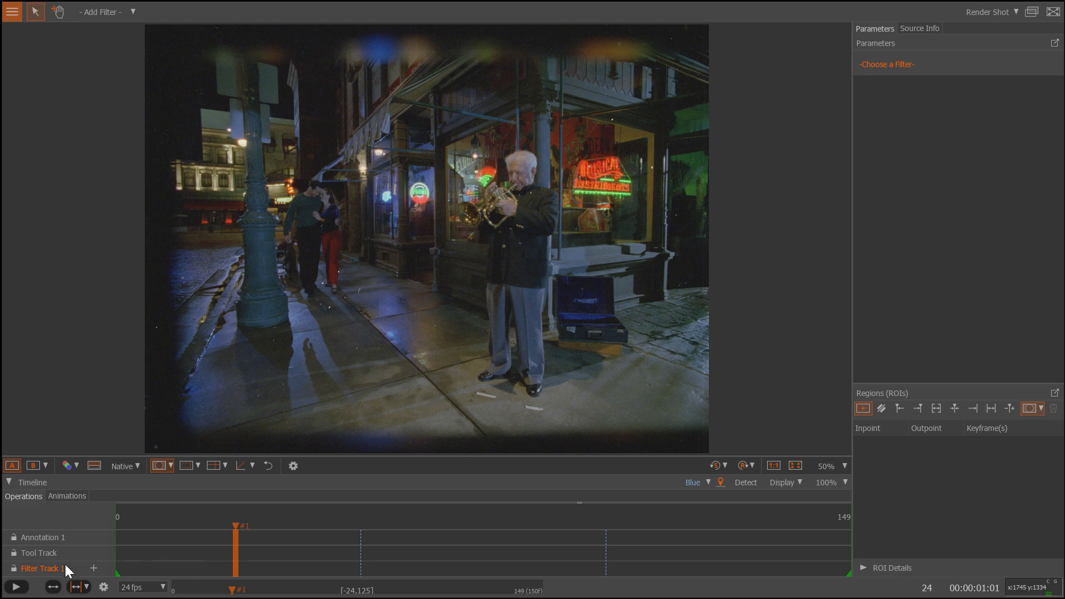
{"action": "left_click", "coordinate": [86, 587]}
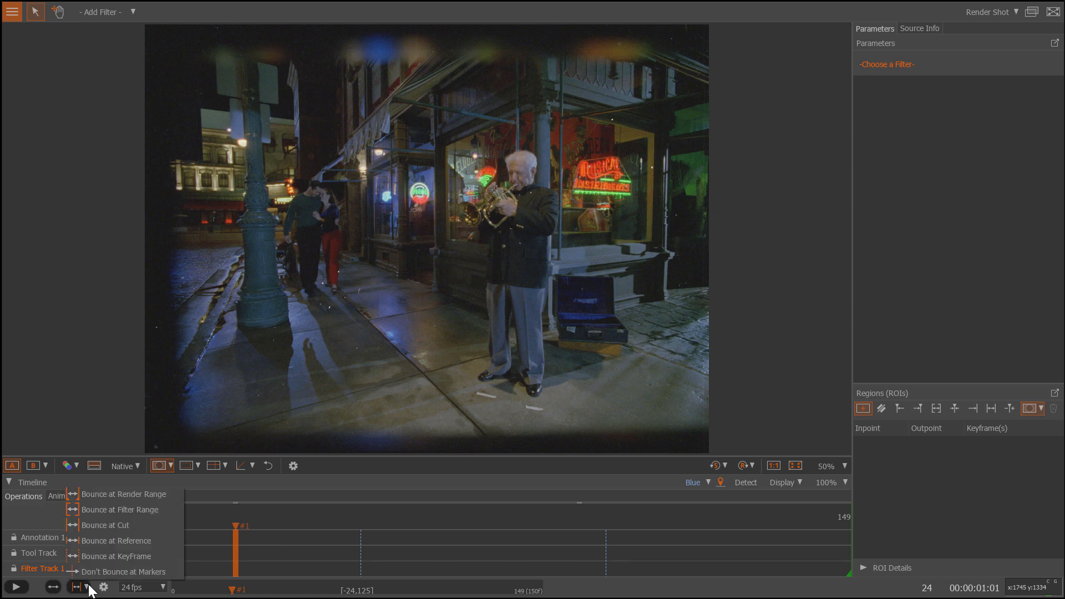
{"action": "left_click", "coordinate": [115, 527]}
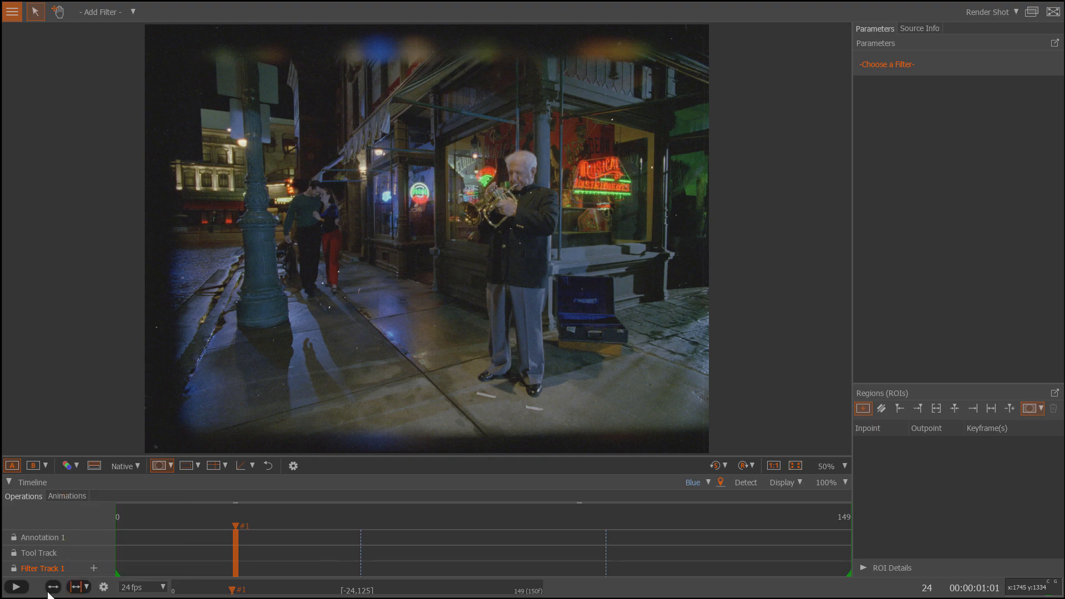
- Play the first shot from frame 31 to examine its dust up close, stop at frame 28 and fit the image to the viewer
{"action": "left_click_drag", "start_coordinate": [236, 525], "coordinate": [270, 550]}
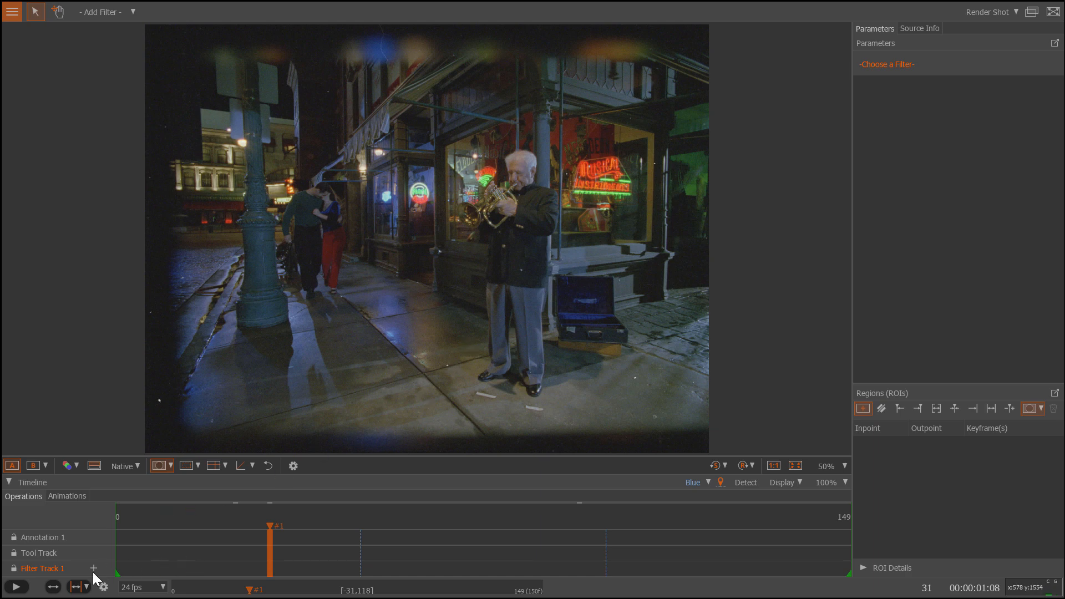
{"action": "left_click", "coordinate": [17, 587]}
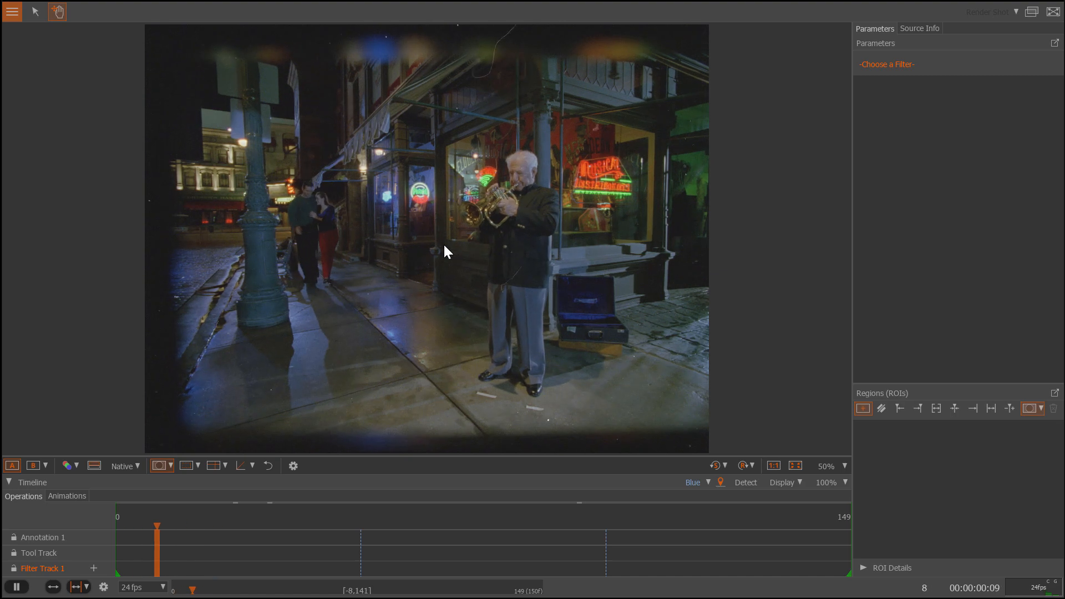
{"action": "scroll", "coordinate": [521, 307], "scroll_direction": "up", "scroll_amount": 5}
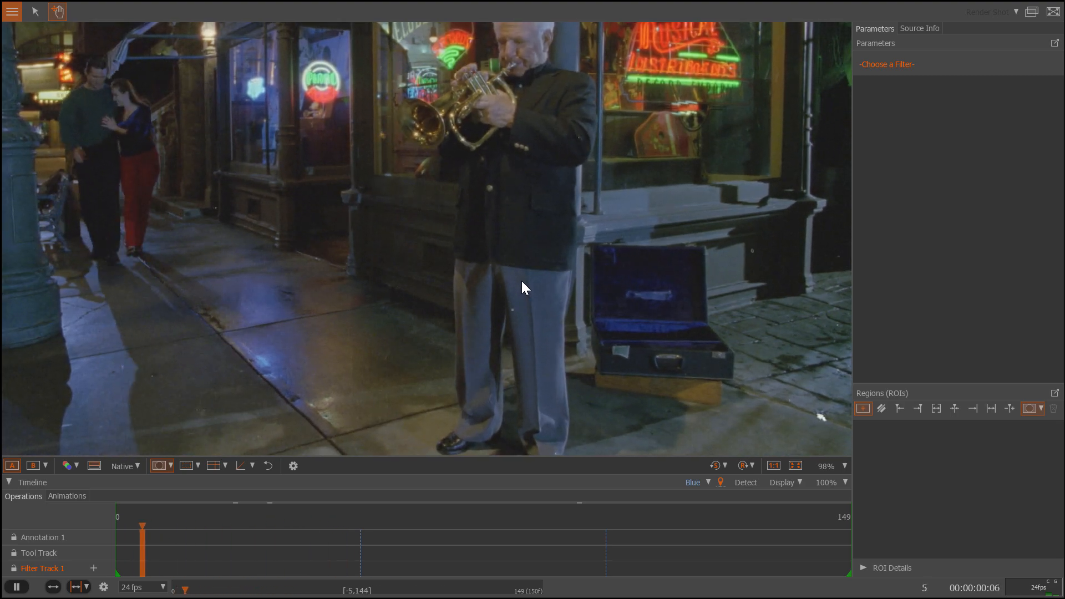
{"action": "scroll", "coordinate": [521, 274], "scroll_direction": "down", "scroll_amount": 4}
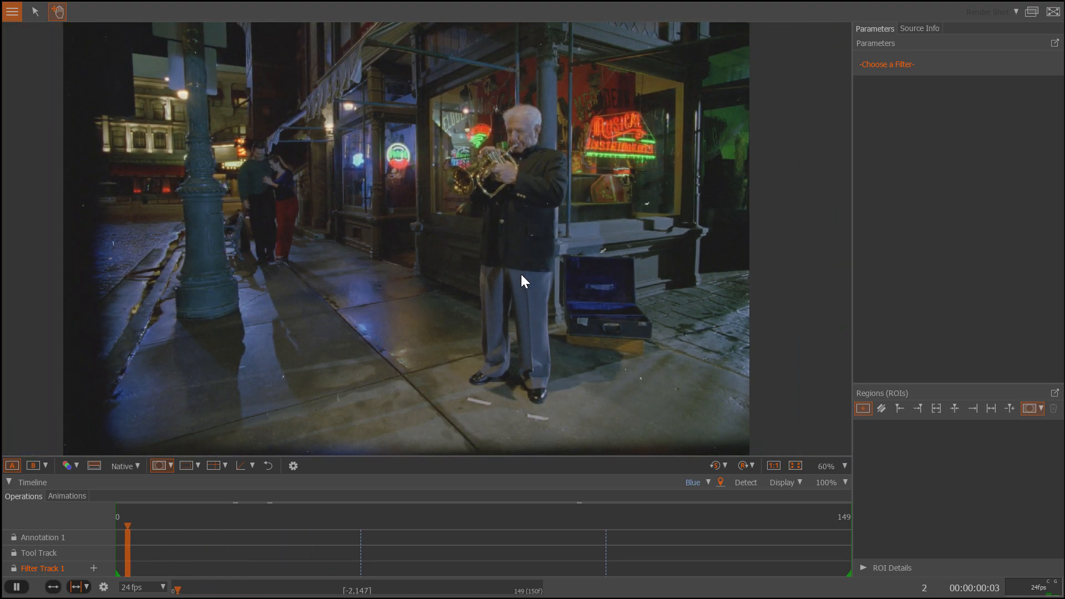
{"action": "key", "text": "space"}
{"action": "scroll", "coordinate": [488, 208], "scroll_direction": "down", "scroll_amount": 1}
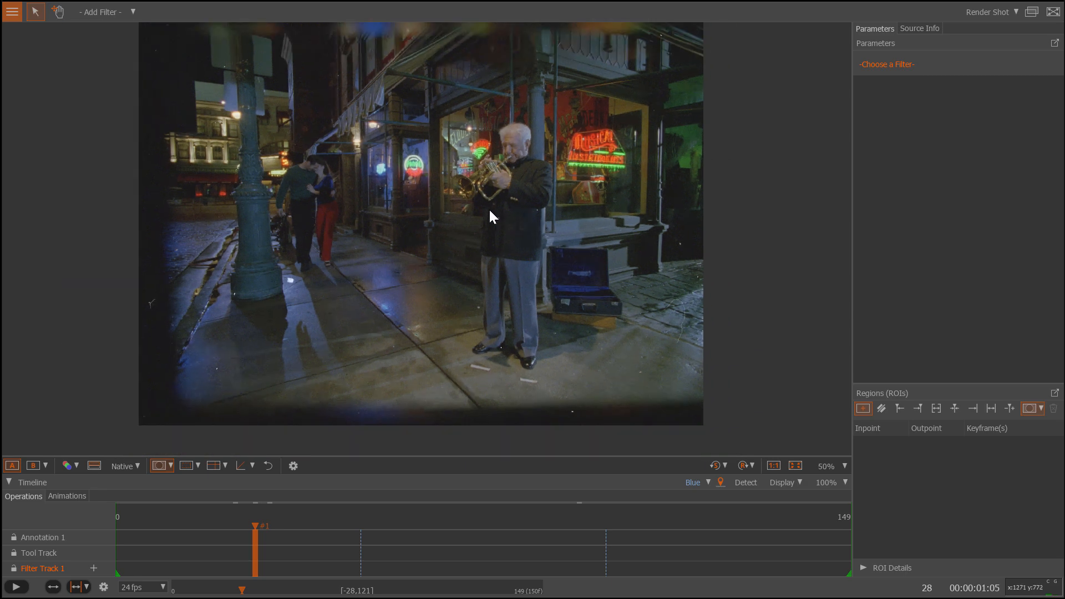
{"action": "key", "text": "f"}
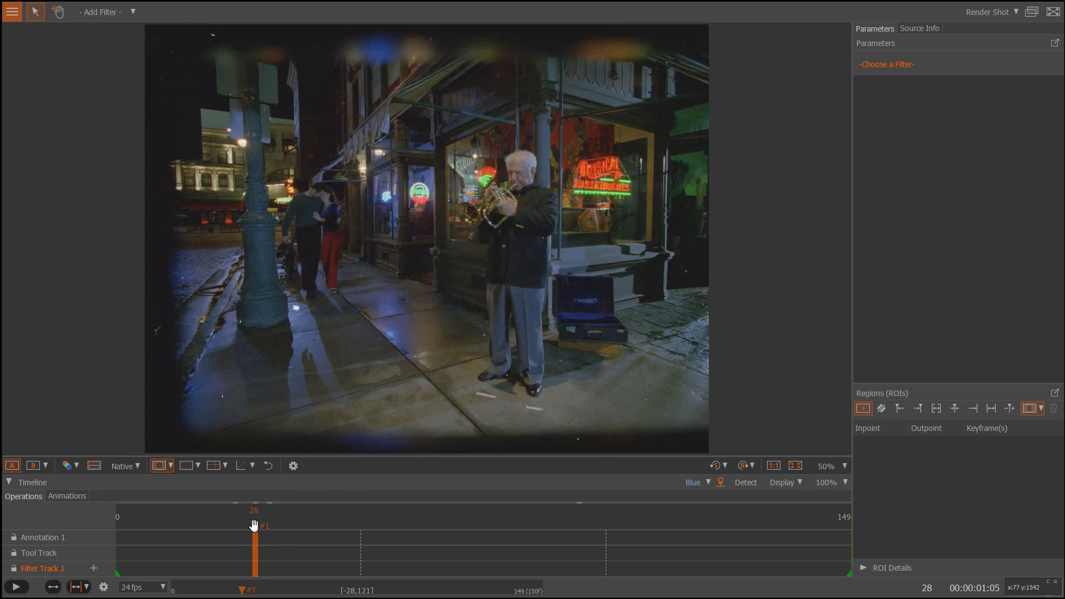
- Step through the first shot from frame 23 back to frame 18, examining the dust and dirt on each frame
{"action": "left_click_drag", "start_coordinate": [254, 525], "coordinate": [232, 533]}
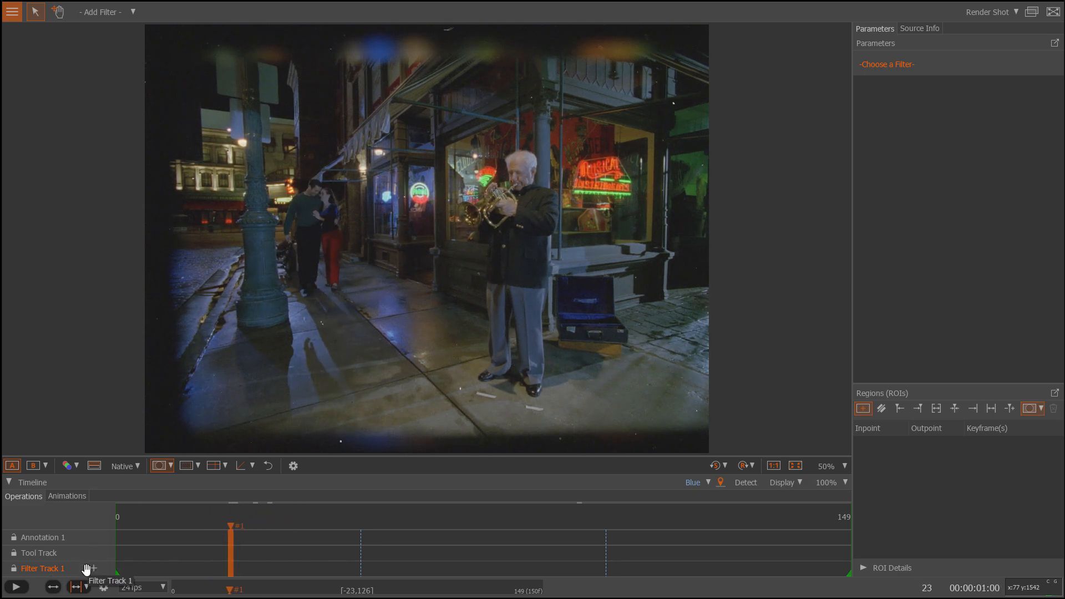
{"action": "scroll", "coordinate": [423, 268], "scroll_direction": "down", "scroll_amount": 1}
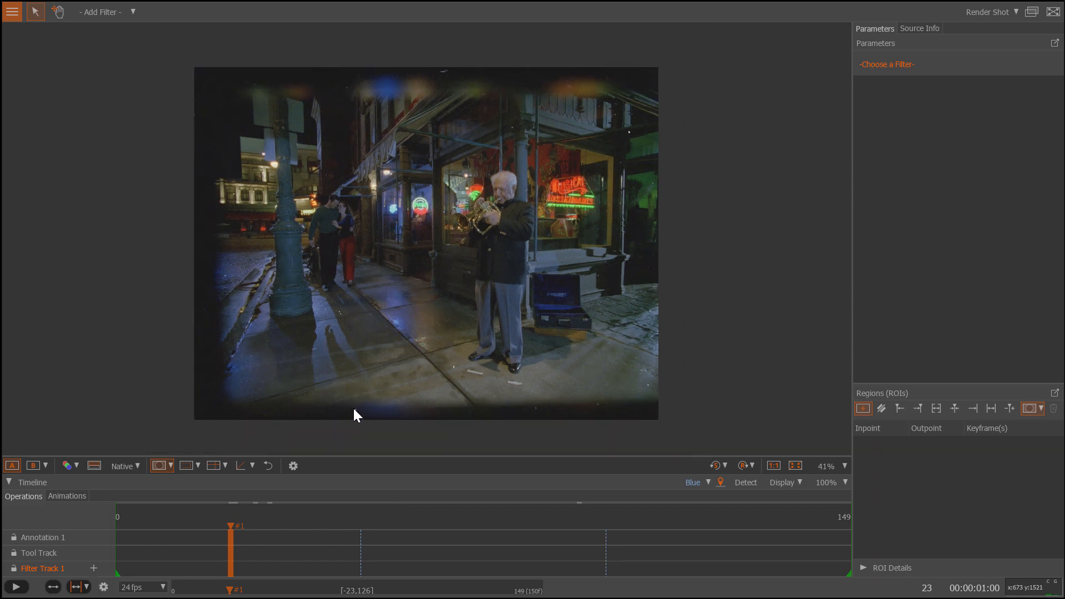
{"action": "key", "text": "Left"}
{"action": "key", "text": "Left"}
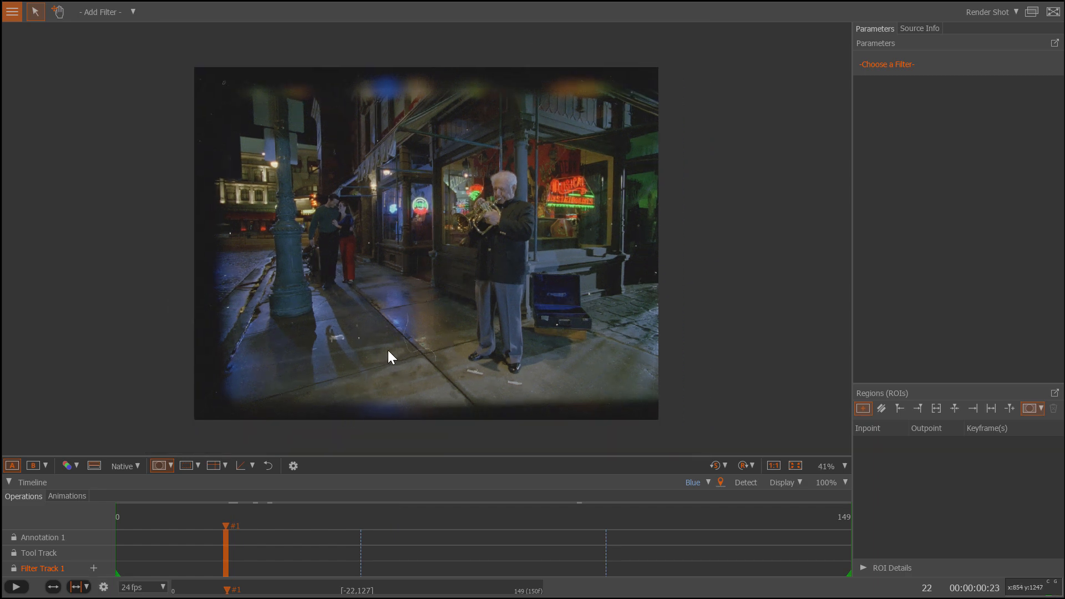
{"action": "key", "text": "Right"}
{"action": "key", "text": "Right"}
{"action": "key", "text": "Left"}
{"action": "key", "text": "Left"}
{"action": "key", "text": "Left"}
{"action": "key", "text": "Left"}
{"action": "key", "text": "Left"}
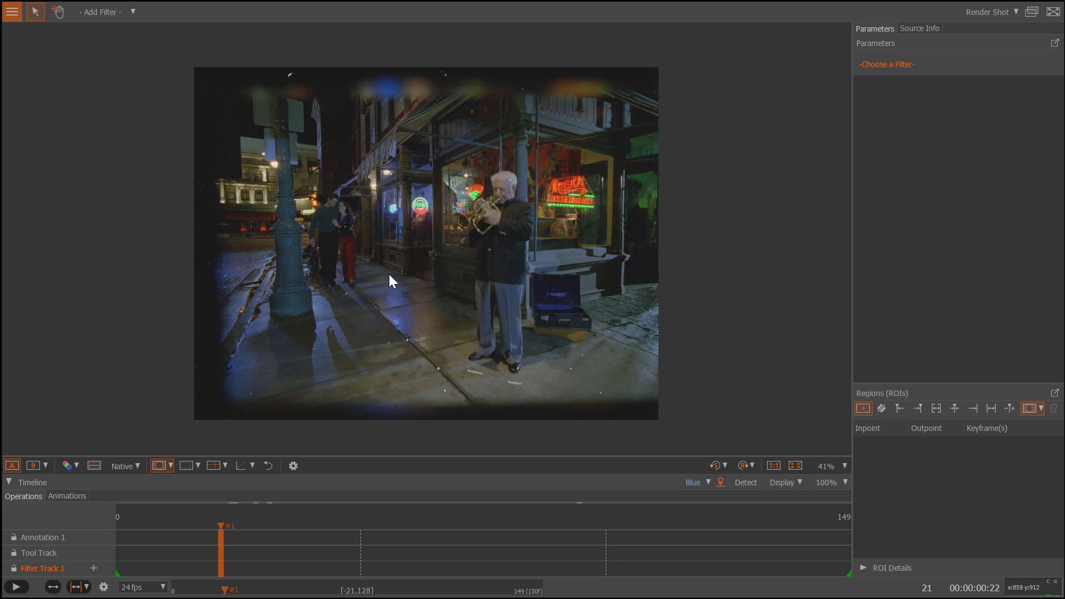
{"action": "scroll", "coordinate": [367, 275], "scroll_direction": "up", "scroll_amount": 1}
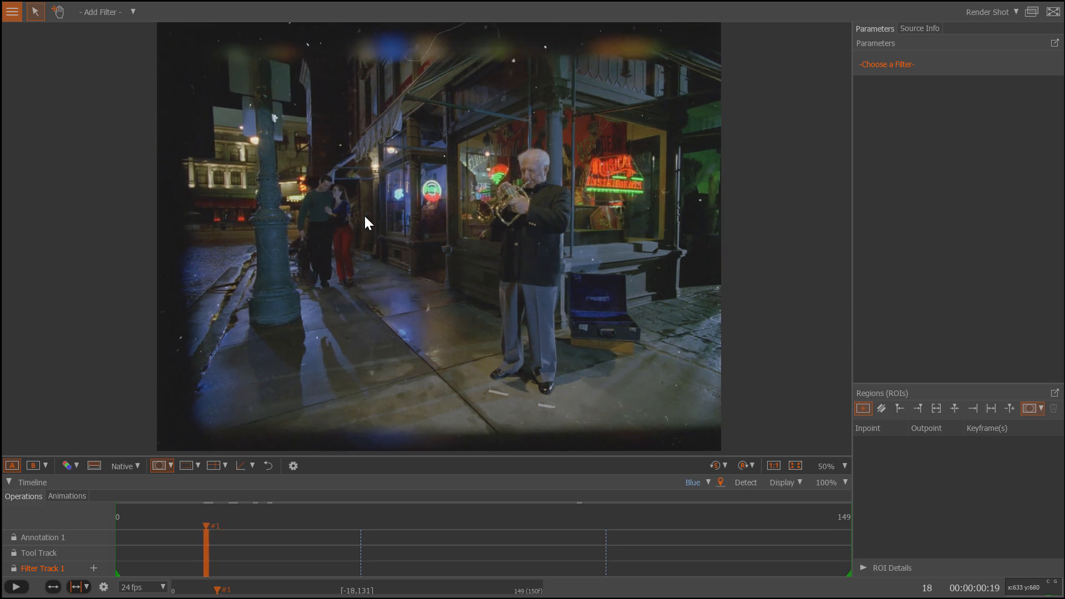
{"action": "scroll", "coordinate": [411, 233], "scroll_direction": "down", "scroll_amount": 1}
{"action": "scroll", "coordinate": [411, 233], "scroll_direction": "up", "scroll_amount": 1}
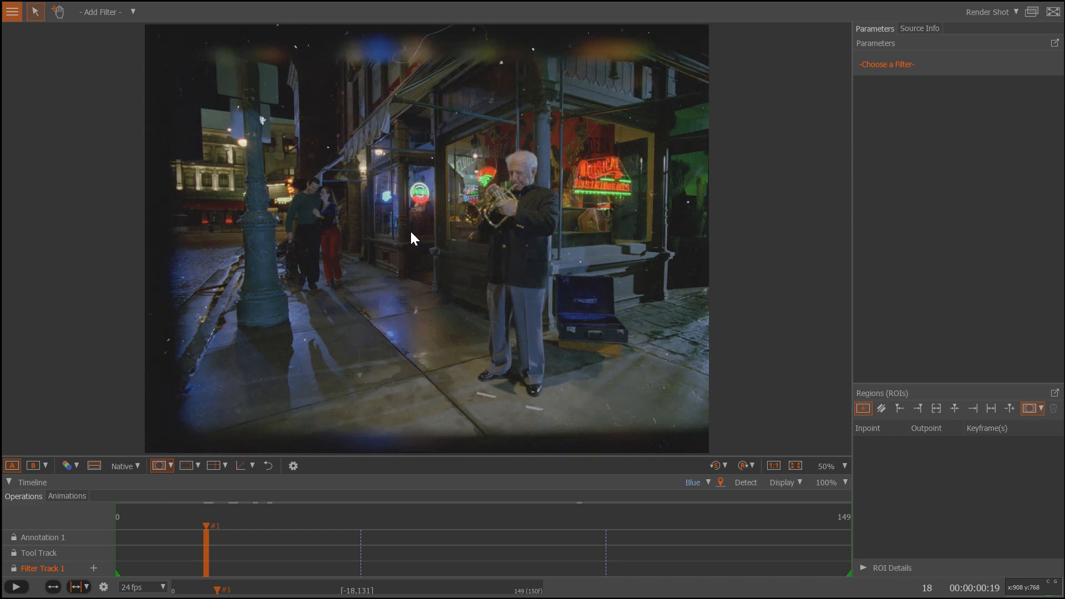
- Add a Dust filter to Filter Track 1 covering the first shot, frames 0 to 49
{"action": "left_click", "coordinate": [93, 568]}
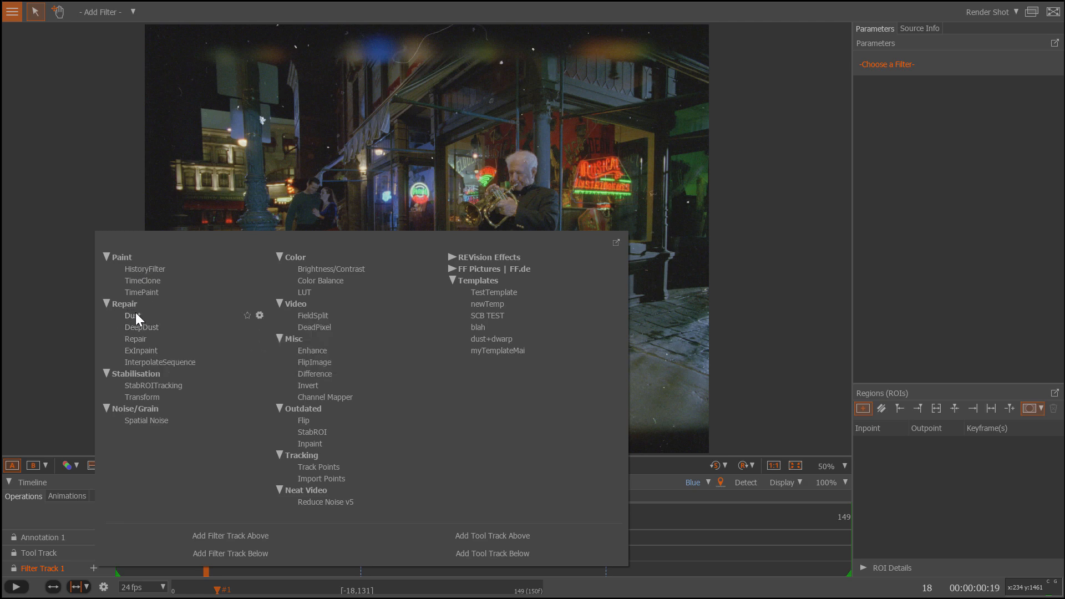
{"action": "key", "text": "Escape"}
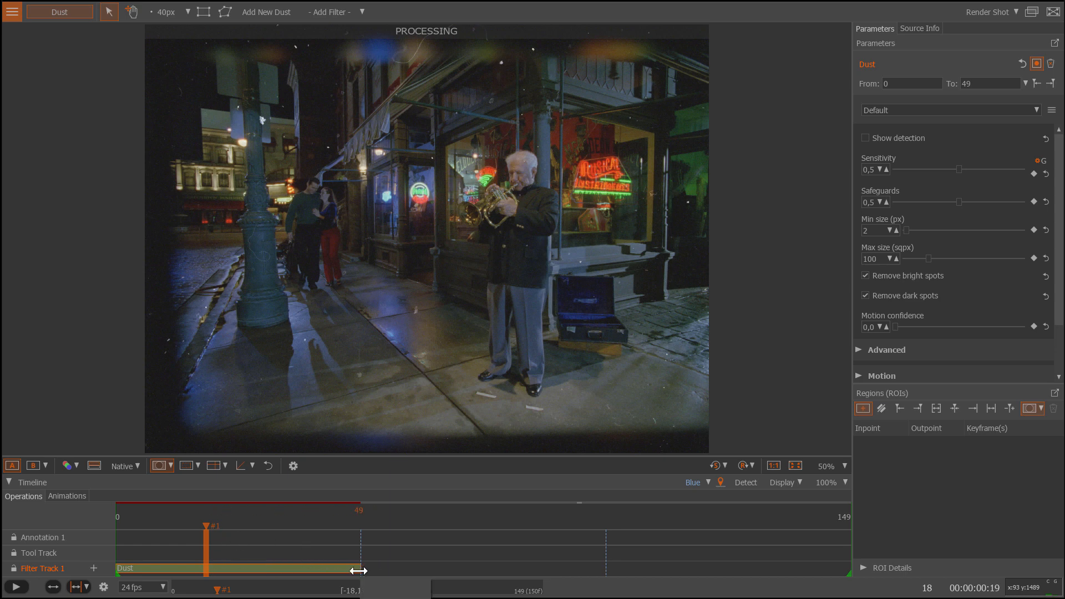
{"action": "mouse_move", "coordinate": [360, 568]}
{"action": "left_mouse_down"}
{"action": "mouse_move", "coordinate": [721, 577]}
{"action": "mouse_move", "coordinate": [255, 550]}
{"action": "mouse_move", "coordinate": [361, 566]}
{"action": "left_mouse_up"}
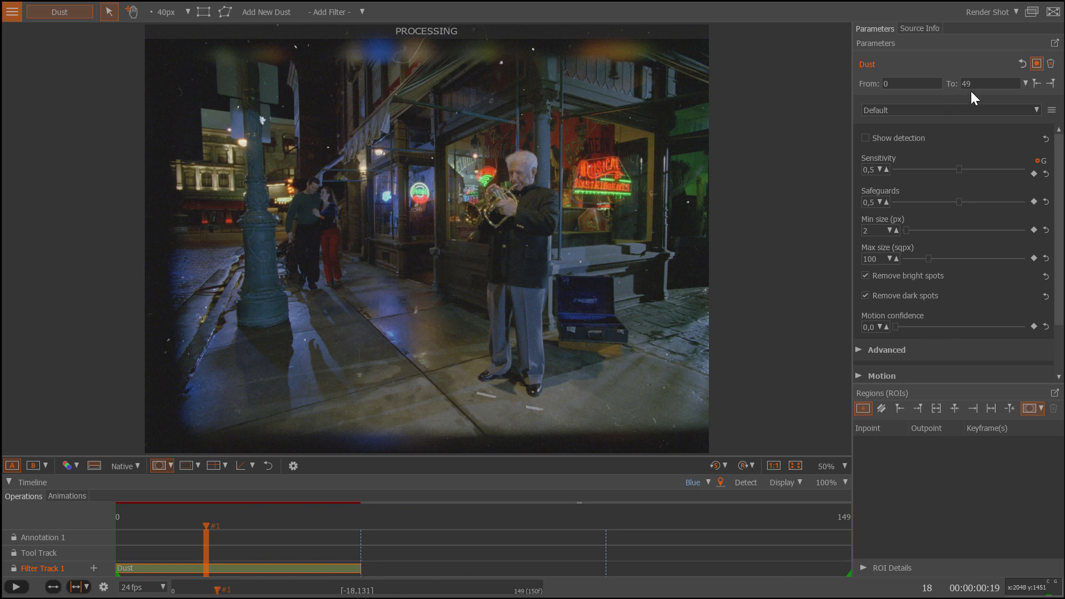
- Review the Dust filter's trim options and the Tool Track's dust settings, and return to Filter Track 1
{"action": "left_click", "coordinate": [1026, 83]}
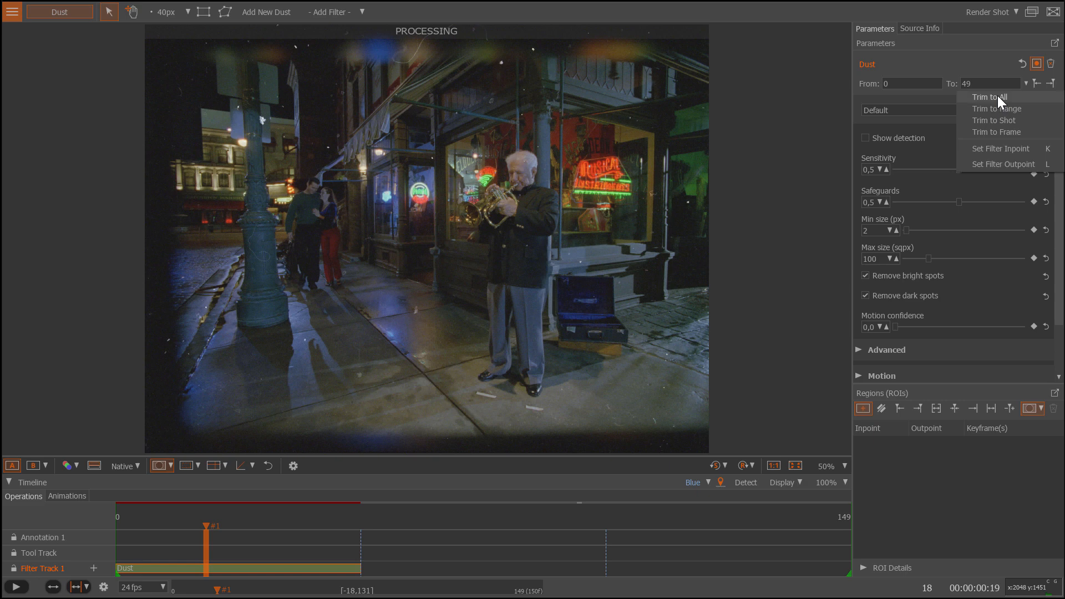
{"action": "left_click", "coordinate": [957, 48]}
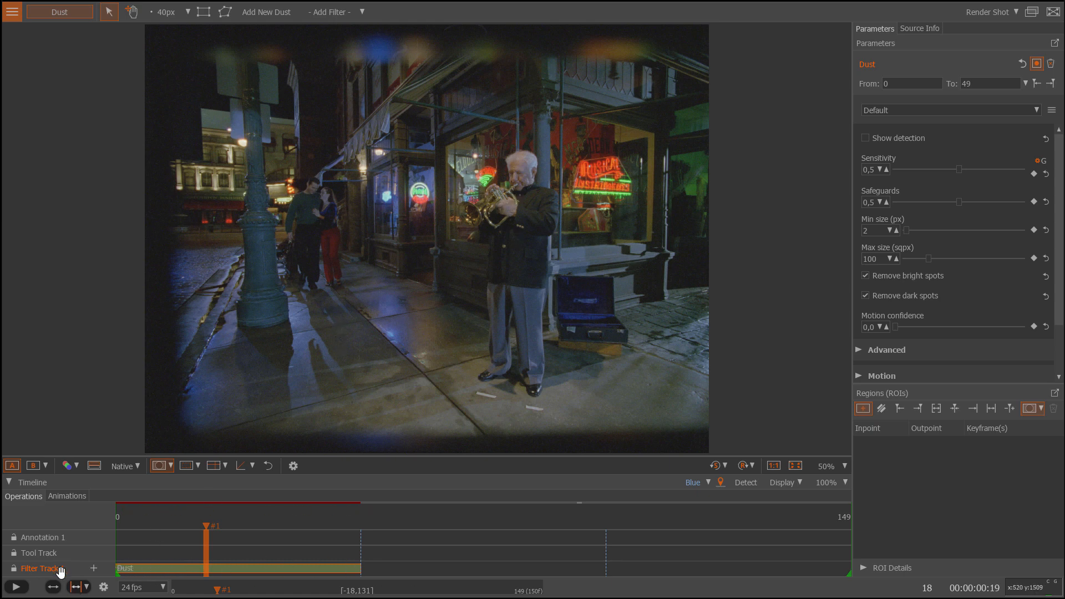
{"action": "left_click", "coordinate": [44, 552]}
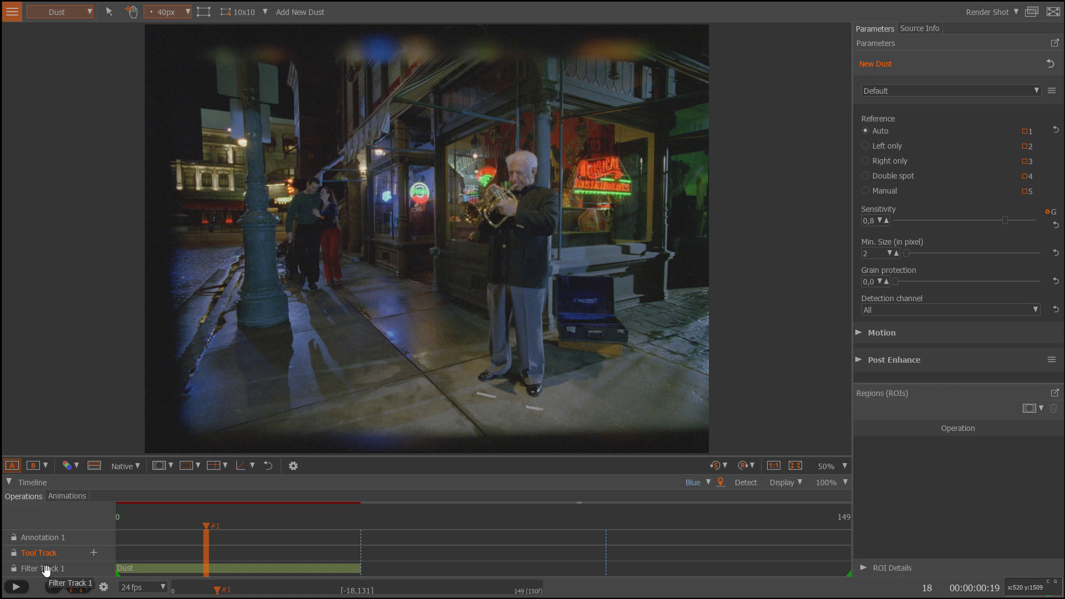
{"action": "left_click", "coordinate": [46, 568]}
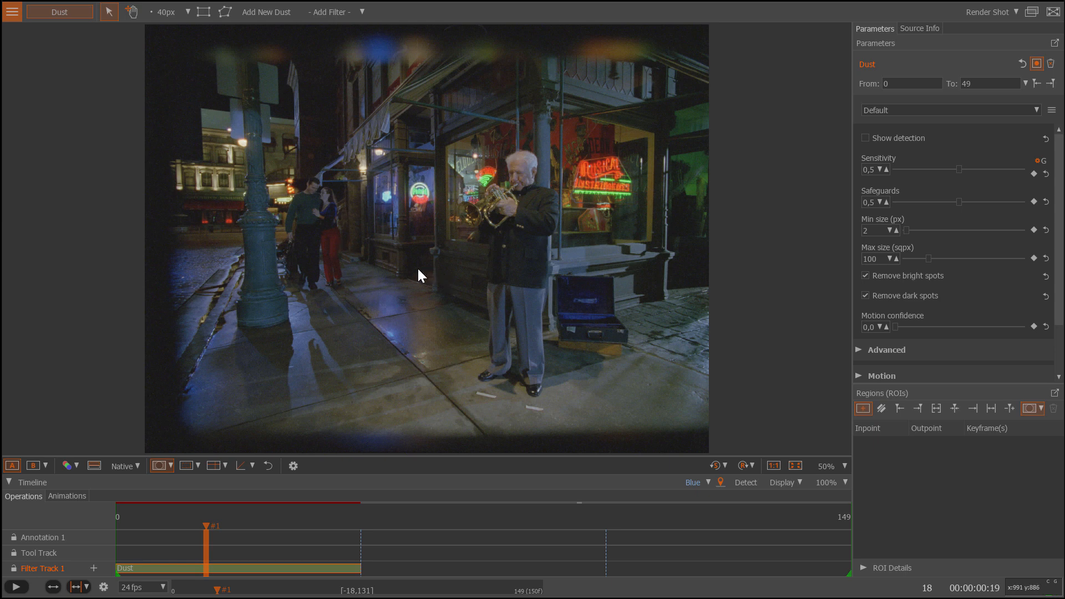
- Compare the A and B views of frame 18 at several magnifications around the dust spots above the shop window
{"action": "left_click", "coordinate": [34, 465]}
{"action": "scroll", "coordinate": [501, 61], "scroll_direction": "up", "scroll_amount": 5}
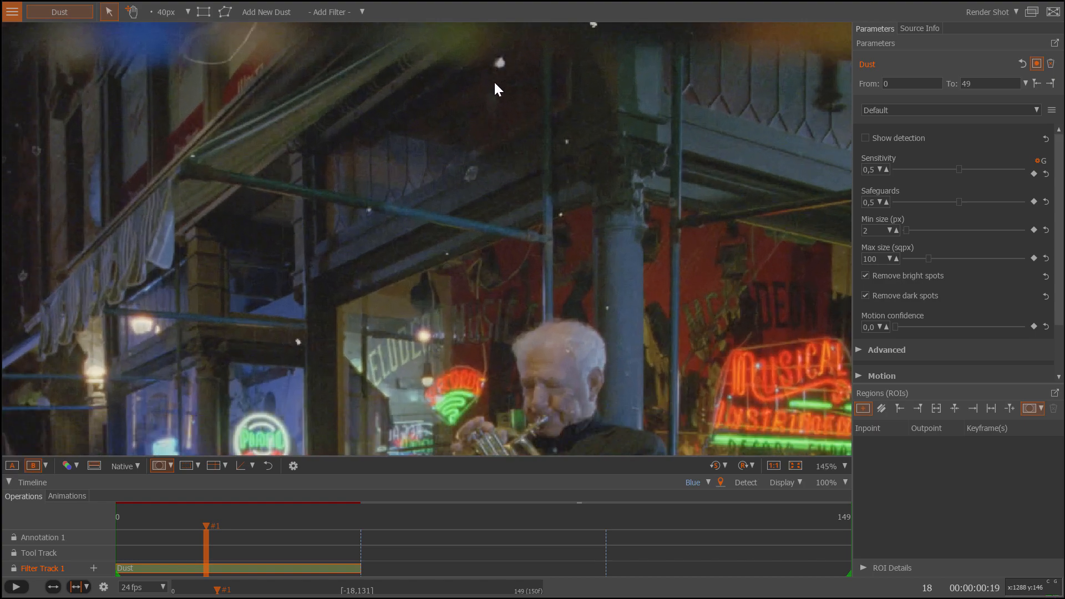
{"action": "scroll", "coordinate": [493, 83], "scroll_direction": "down", "scroll_amount": 5}
{"action": "scroll", "coordinate": [497, 99], "scroll_direction": "up", "scroll_amount": 8}
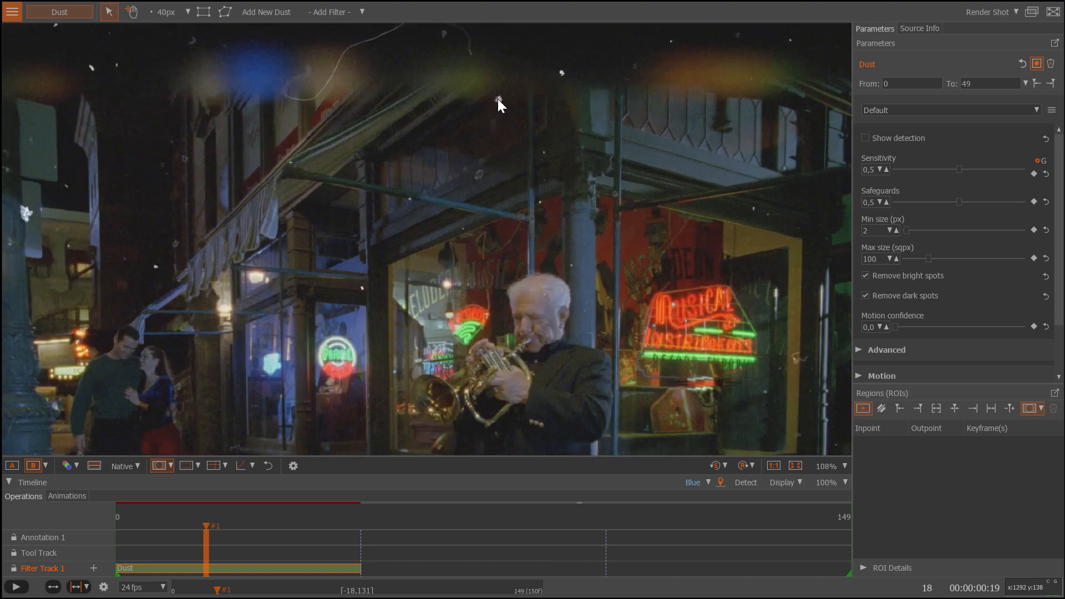
{"action": "key", "text": "a"}
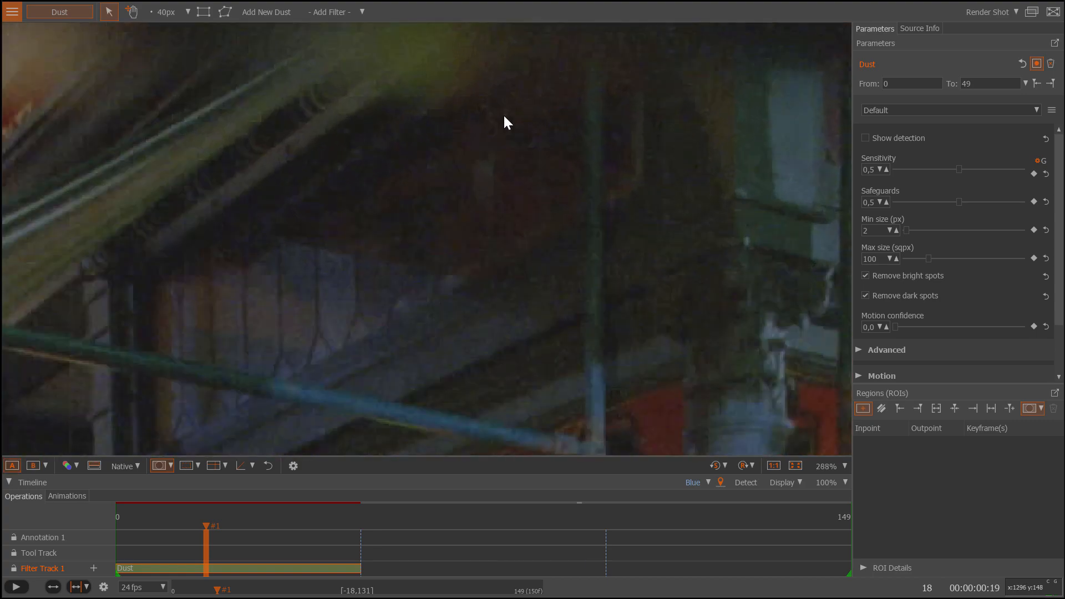
{"action": "key", "text": "b"}
{"action": "key", "text": "a"}
{"action": "scroll", "coordinate": [503, 115], "scroll_direction": "up", "scroll_amount": 3}
{"action": "scroll", "coordinate": [504, 114], "scroll_direction": "down", "scroll_amount": 3}
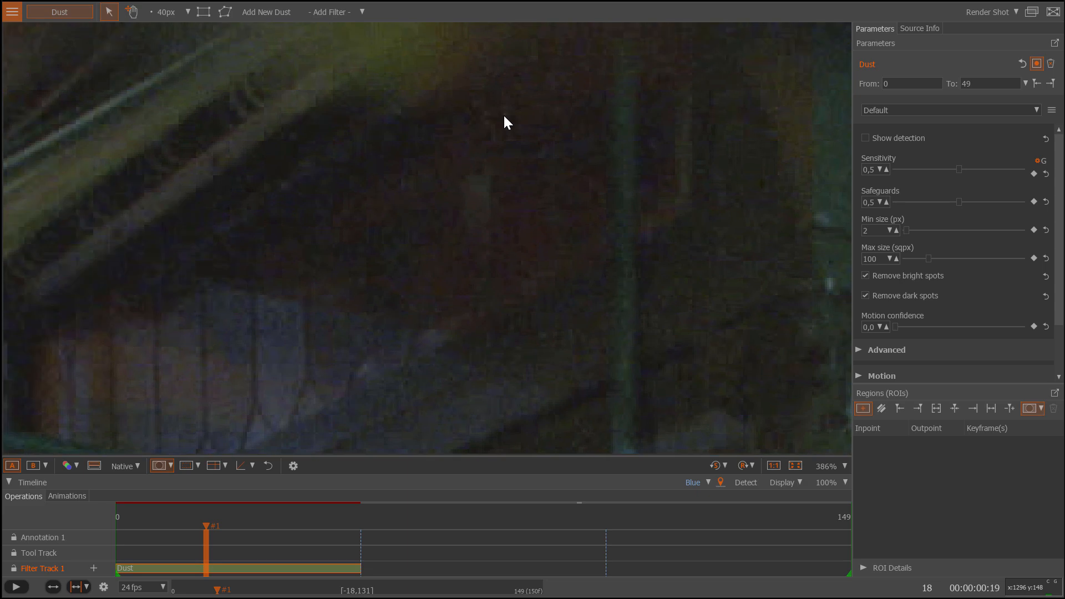
{"action": "key", "text": "b"}
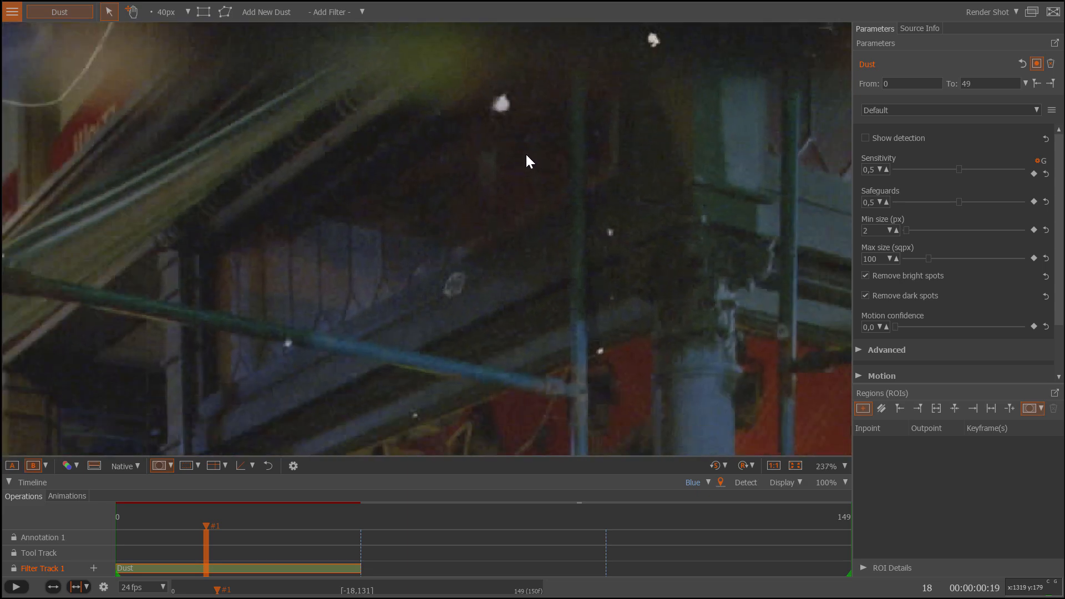
{"action": "key", "text": "a"}
{"action": "key", "text": "b"}
{"action": "key", "text": "a"}
{"action": "scroll", "coordinate": [576, 195], "scroll_direction": "down", "scroll_amount": 5}
{"action": "key", "text": "b"}
{"action": "key", "text": "a"}
{"action": "scroll", "coordinate": [577, 182], "scroll_direction": "down", "scroll_amount": 3}
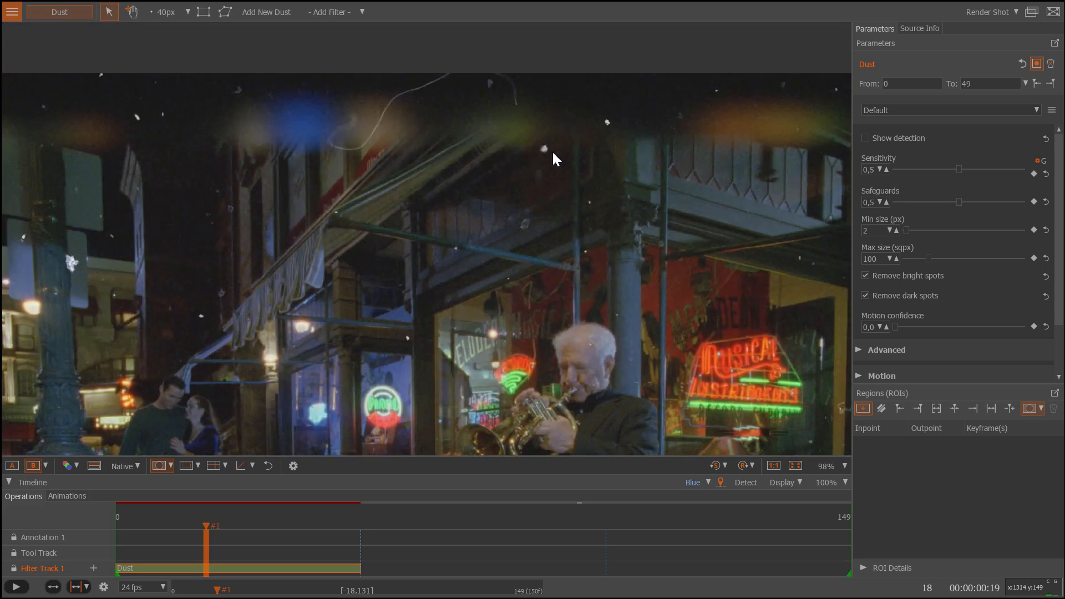
{"action": "scroll", "coordinate": [558, 208], "scroll_direction": "down", "scroll_amount": 3}
{"action": "key", "text": "b"}
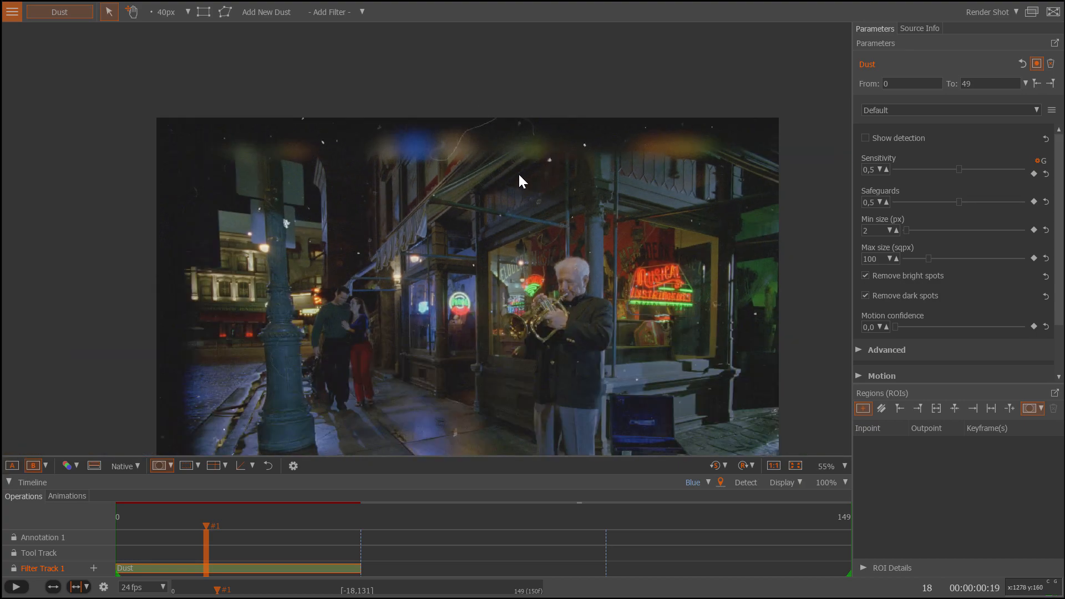
{"action": "key", "text": "a"}
{"action": "key", "text": "f"}
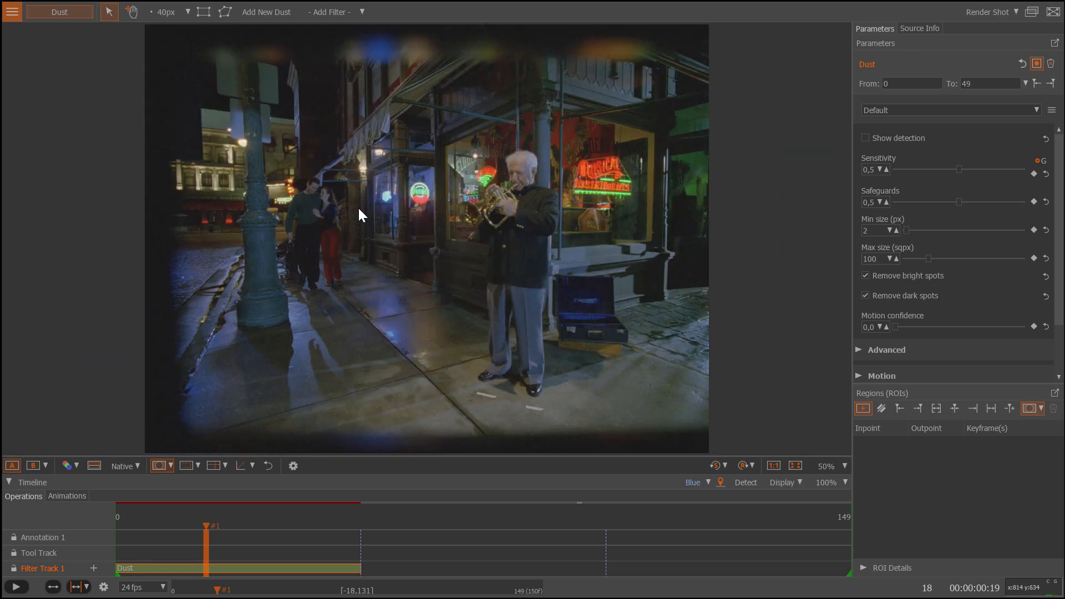
- Switch the comparison mode to B / Difference to highlight the pixels changed by the Dust filter
{"action": "left_click", "coordinate": [45, 465]}
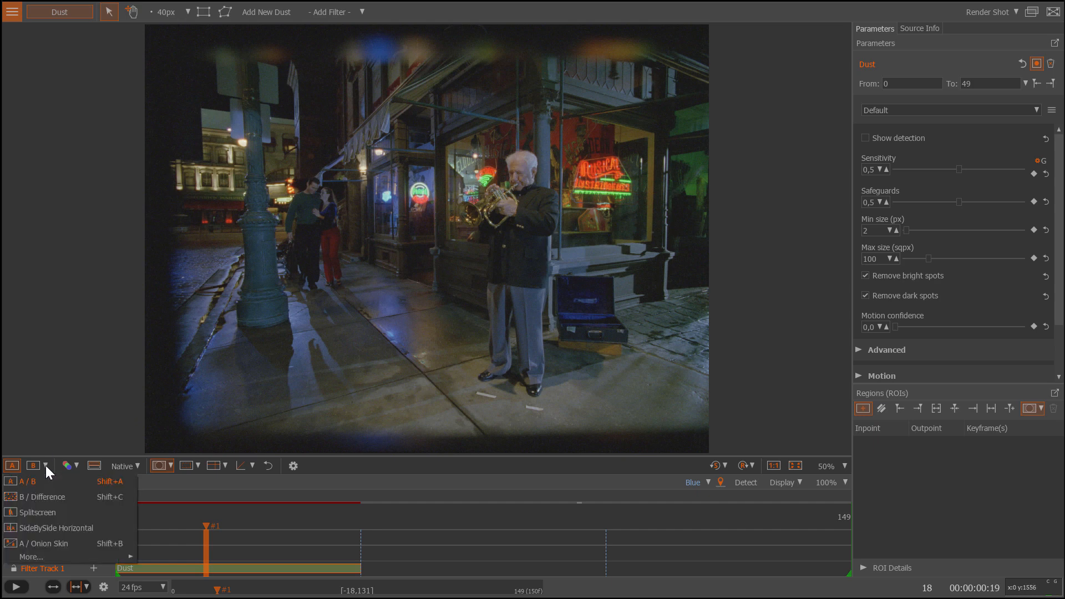
{"action": "left_click", "coordinate": [47, 496]}
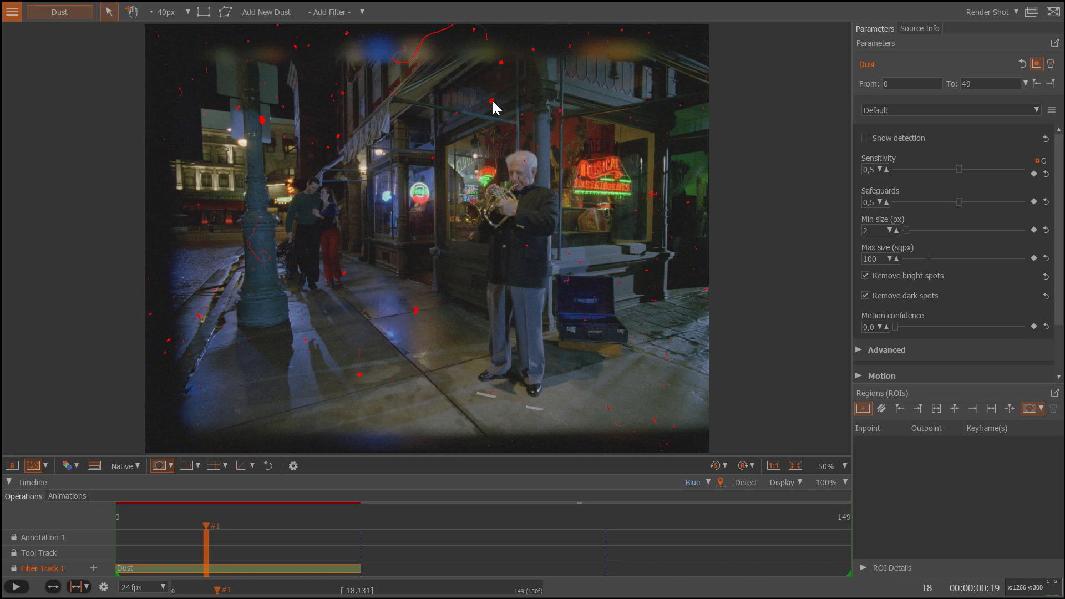
- Compare the B view with the difference overlay on frame 18 around the dust spots above the shop window
{"action": "scroll", "coordinate": [493, 106], "scroll_direction": "up", "scroll_amount": 4}
{"action": "scroll", "coordinate": [493, 104], "scroll_direction": "up", "scroll_amount": 4}
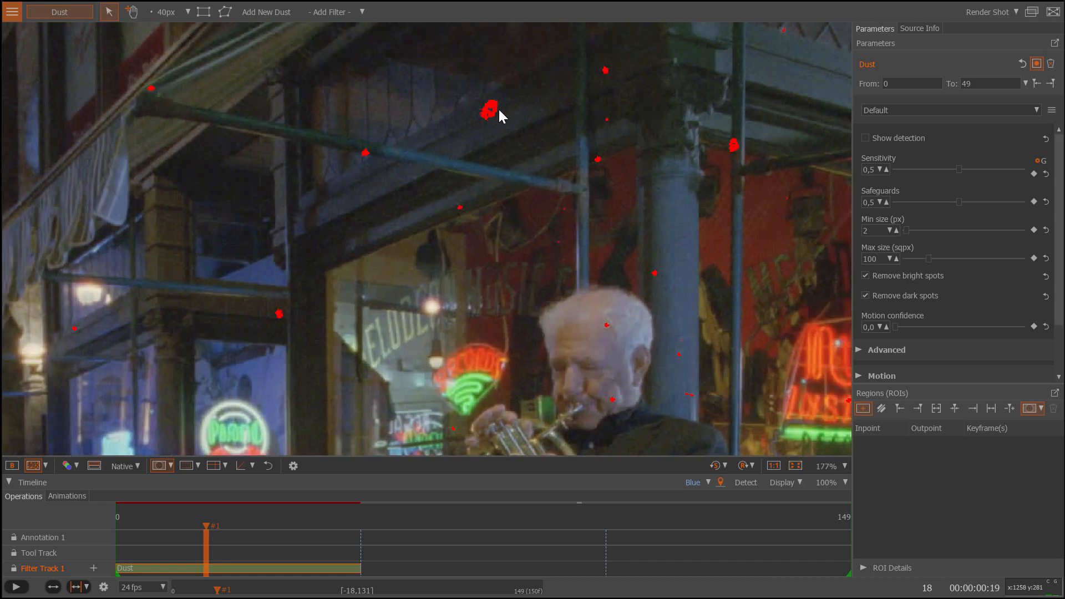
{"action": "scroll", "coordinate": [488, 108], "scroll_direction": "up", "scroll_amount": 3}
{"action": "key", "text": "b"}
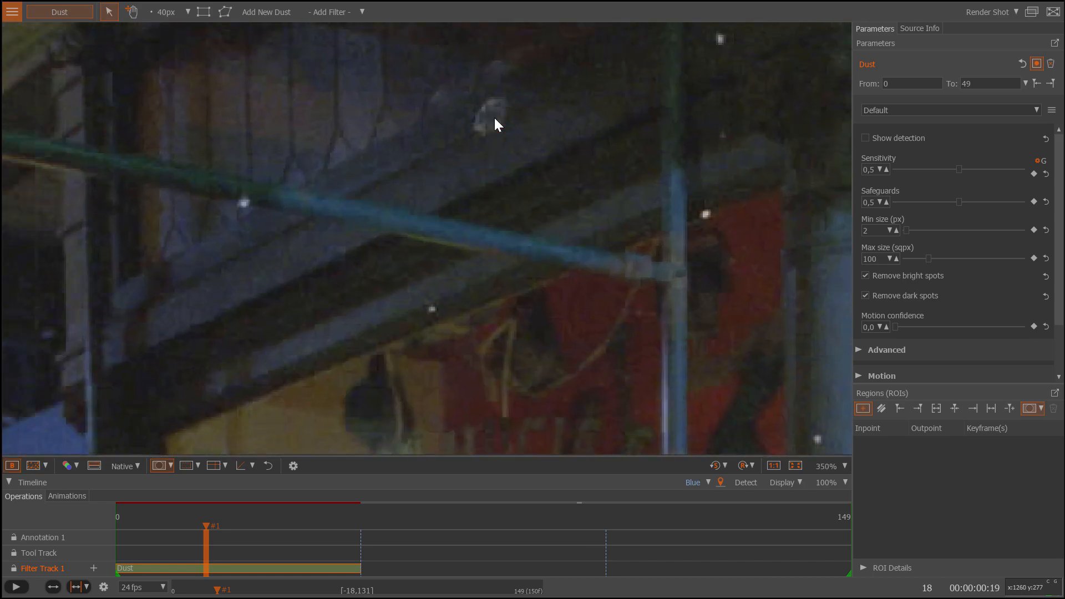
{"action": "key", "text": "b"}
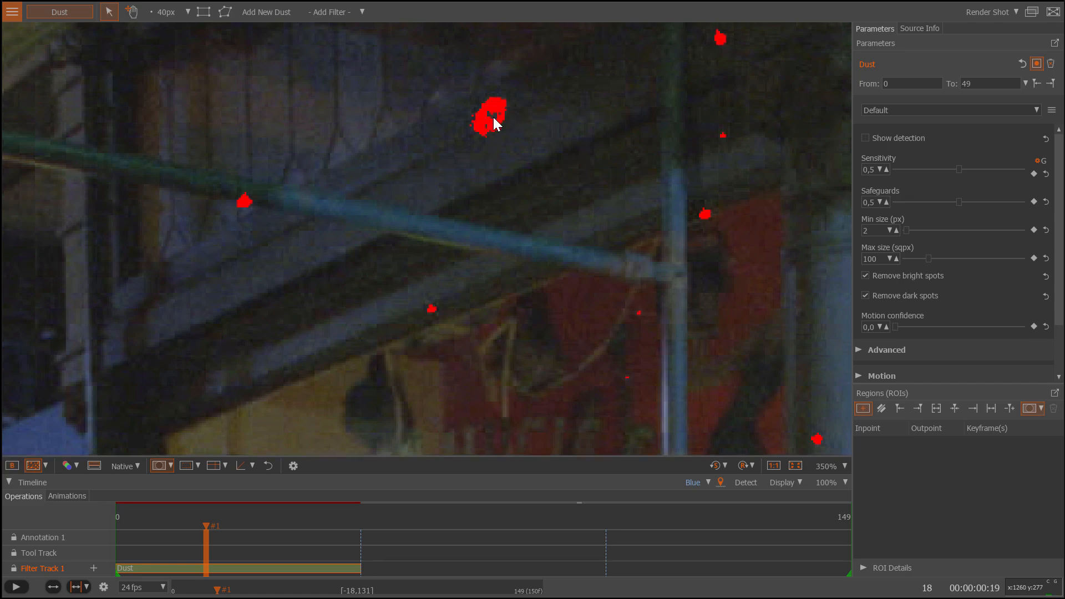
{"action": "key", "text": "b"}
{"action": "key", "text": "b"}
{"action": "key", "text": "b"}
{"action": "key", "text": "b"}
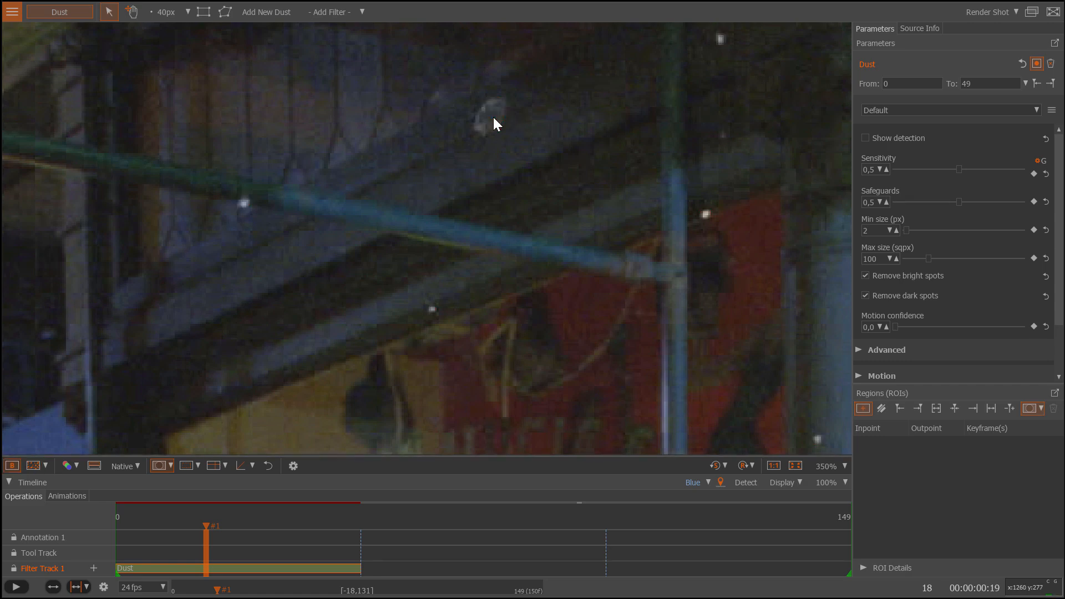
{"action": "key", "text": "b"}
{"action": "key", "text": "b"}
{"action": "key", "text": "b"}
{"action": "key", "text": "b"}
{"action": "key", "text": "b"}
{"action": "key", "text": "b"}
{"action": "scroll", "coordinate": [507, 327], "scroll_direction": "down", "scroll_amount": 10}
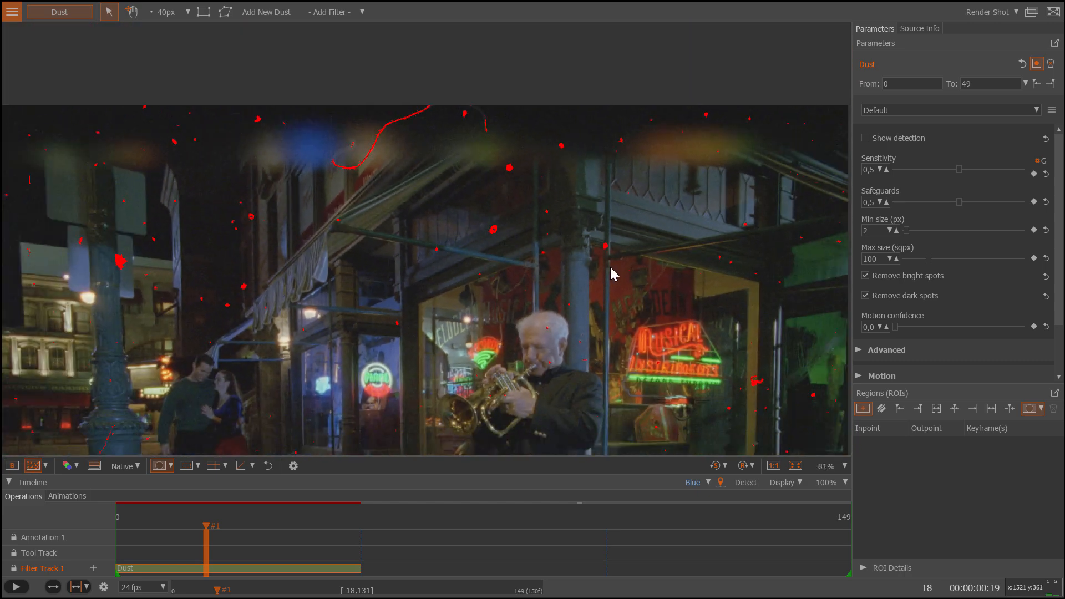
{"action": "scroll", "coordinate": [541, 246], "scroll_direction": "down", "scroll_amount": 1}
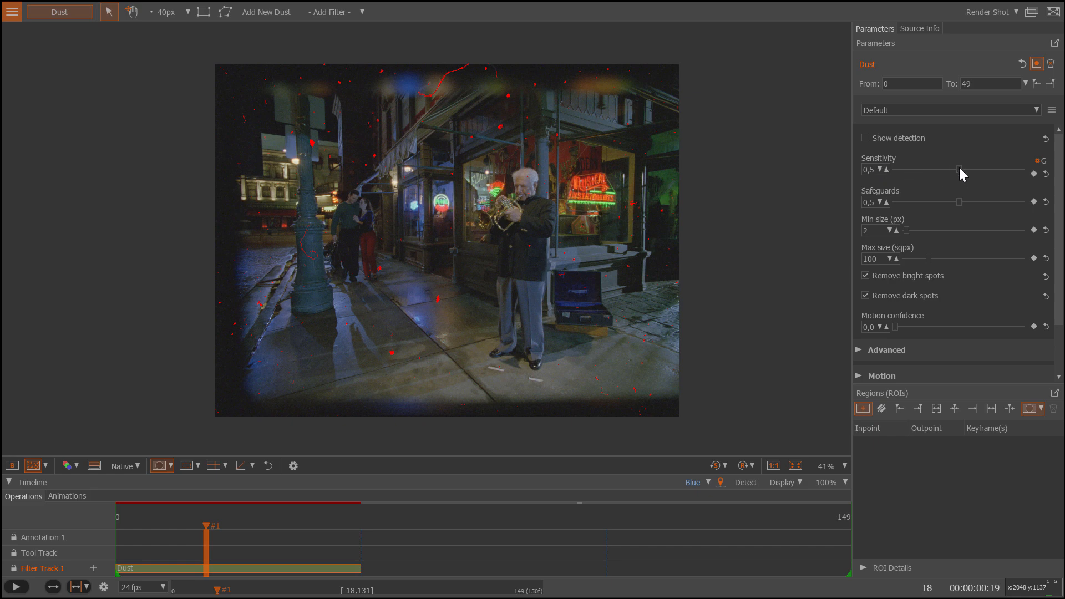
- Set the Dust filter's Sensitivity to 0,1
{"action": "left_click_drag", "start_coordinate": [960, 168], "coordinate": [995, 168]}
{"action": "left_click_drag", "start_coordinate": [984, 166], "coordinate": [983, 170]}
{"action": "left_click_drag", "start_coordinate": [906, 168], "coordinate": [906, 169]}
- Try higher and lower Safeguards values on the Dust filter and reset the parameter to its default
{"action": "left_click_drag", "start_coordinate": [959, 202], "coordinate": [997, 201]}
{"action": "left_click_drag", "start_coordinate": [1023, 203], "coordinate": [933, 204]}
{"action": "left_click", "coordinate": [1046, 202]}
- Render the first shot with the Dust filter's current settings
{"action": "left_click", "coordinate": [995, 13]}
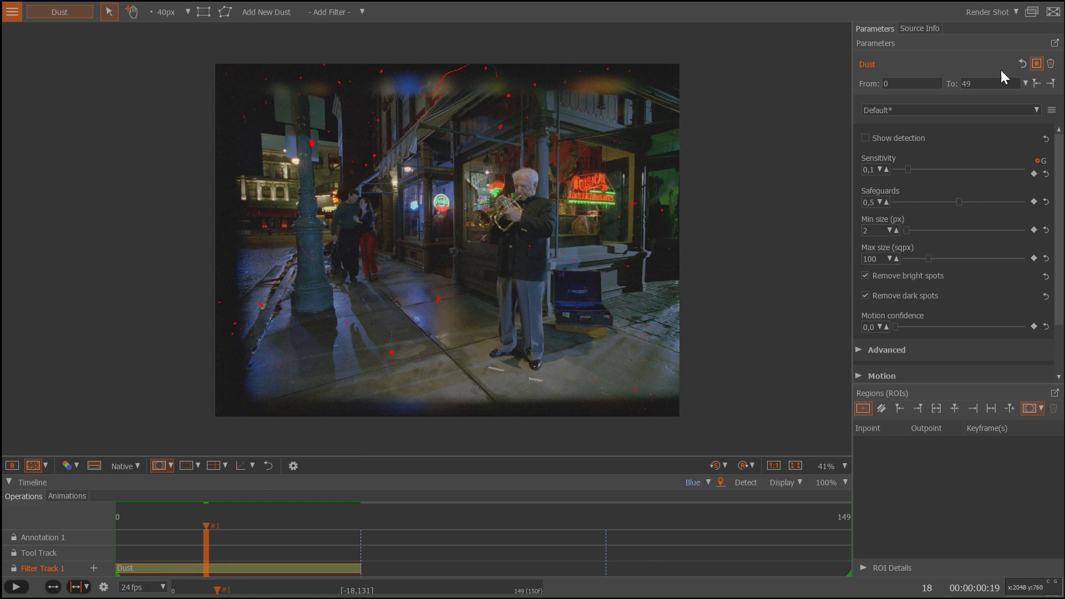
{"action": "left_click", "coordinate": [1015, 11]}
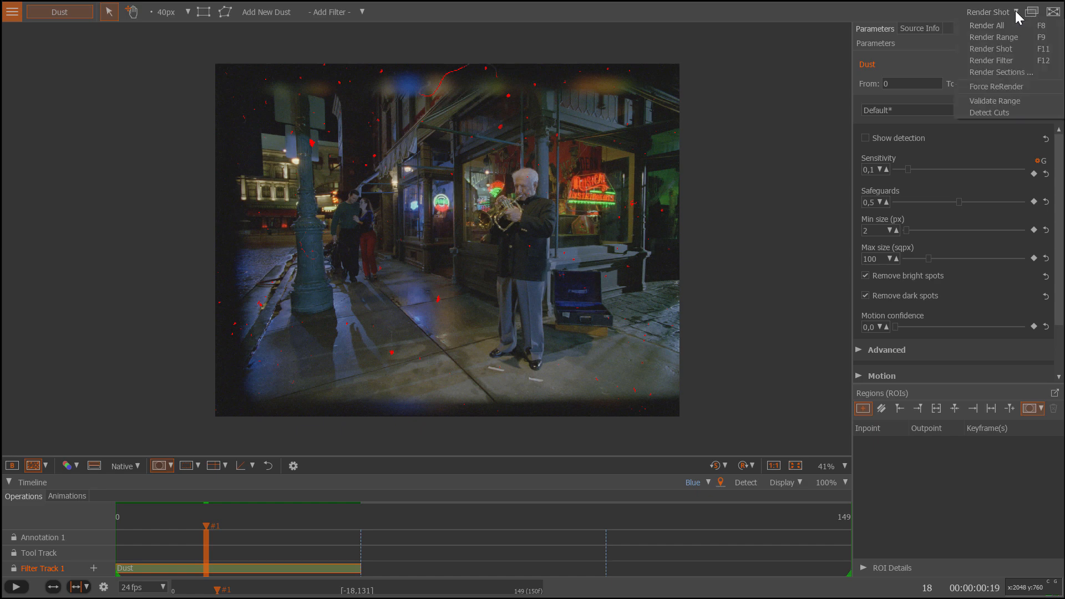
{"action": "left_click", "coordinate": [1004, 45]}
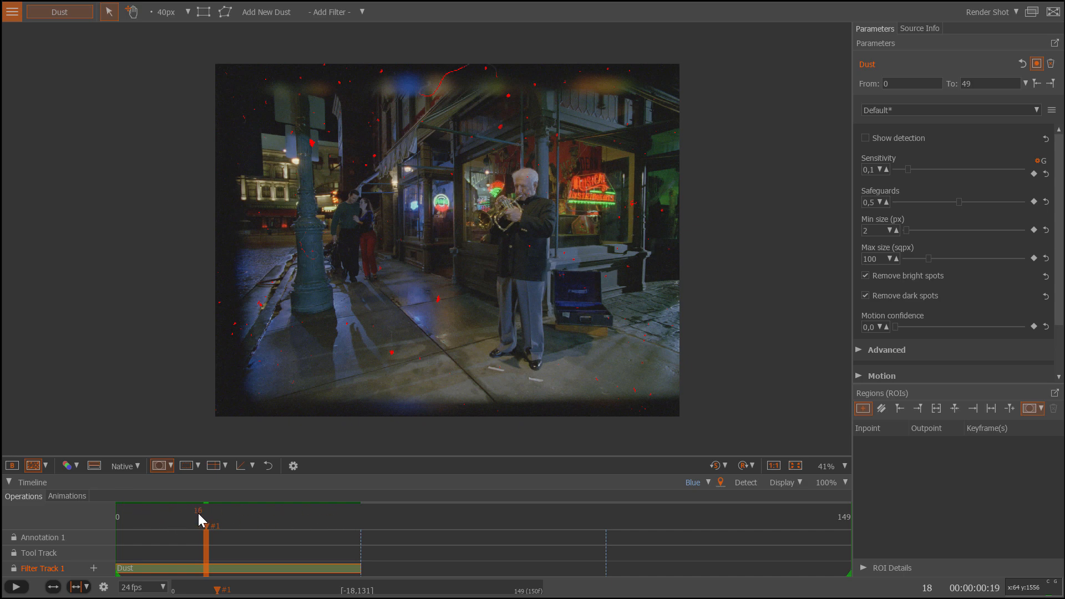
- Go to frame 12 and set the comparison mode to SideBySide Horizontal
{"action": "left_click_drag", "start_coordinate": [209, 525], "coordinate": [177, 525]}
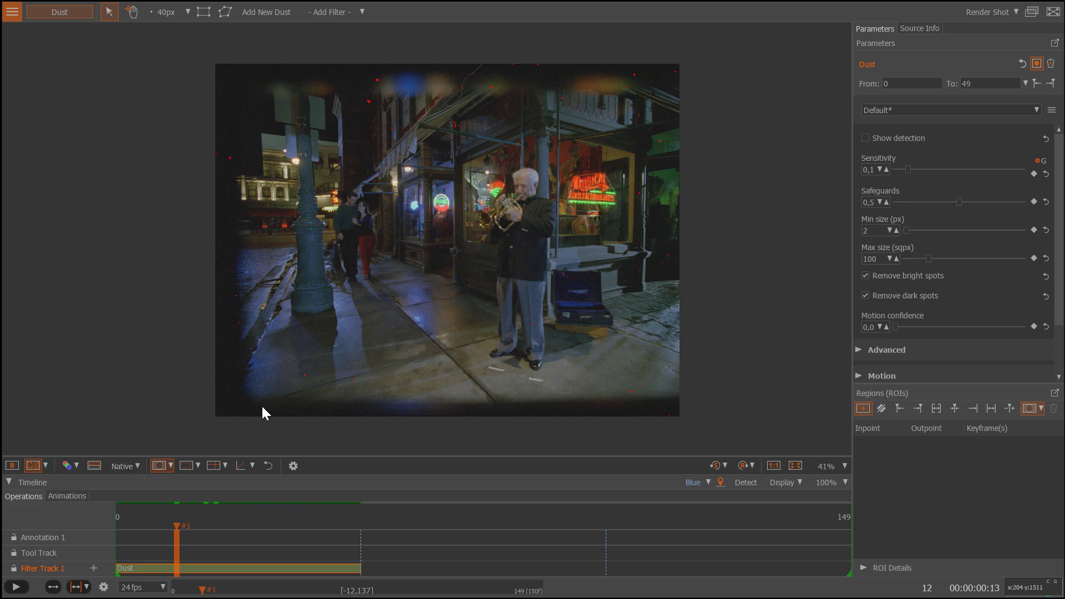
{"action": "left_click", "coordinate": [46, 466]}
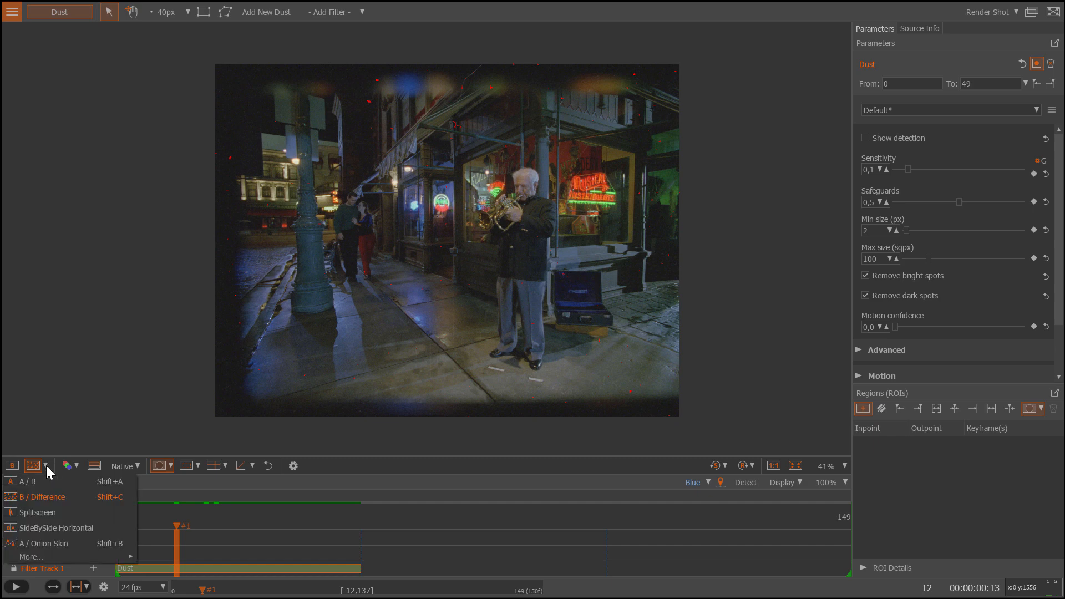
{"action": "left_click", "coordinate": [51, 528]}
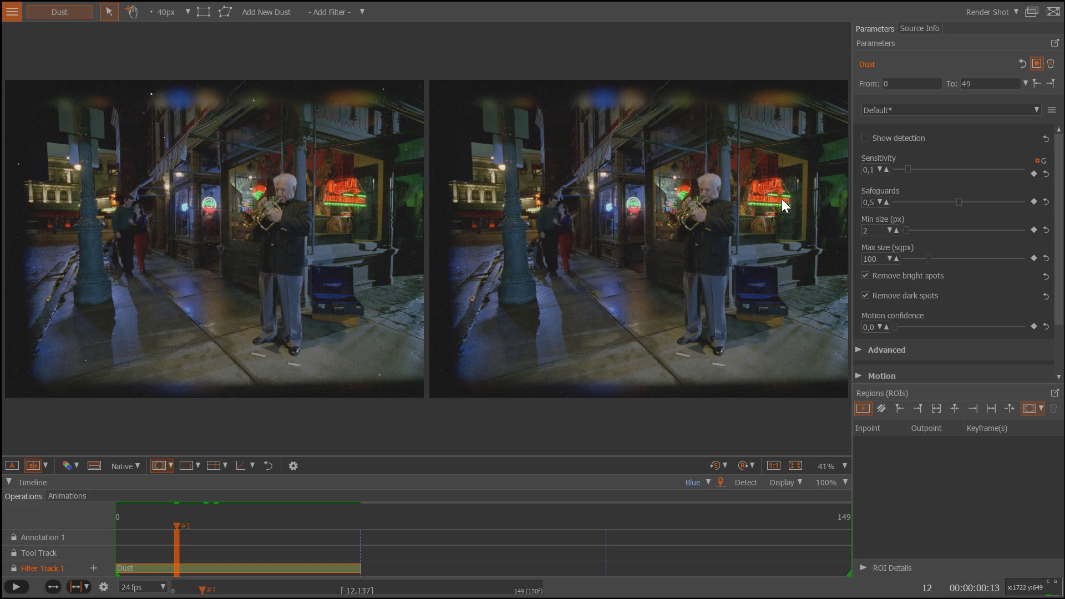
- Play the rendered shot and step through frames 14 to 17 to compare the original with the filtered picture
{"action": "key", "text": "space"}
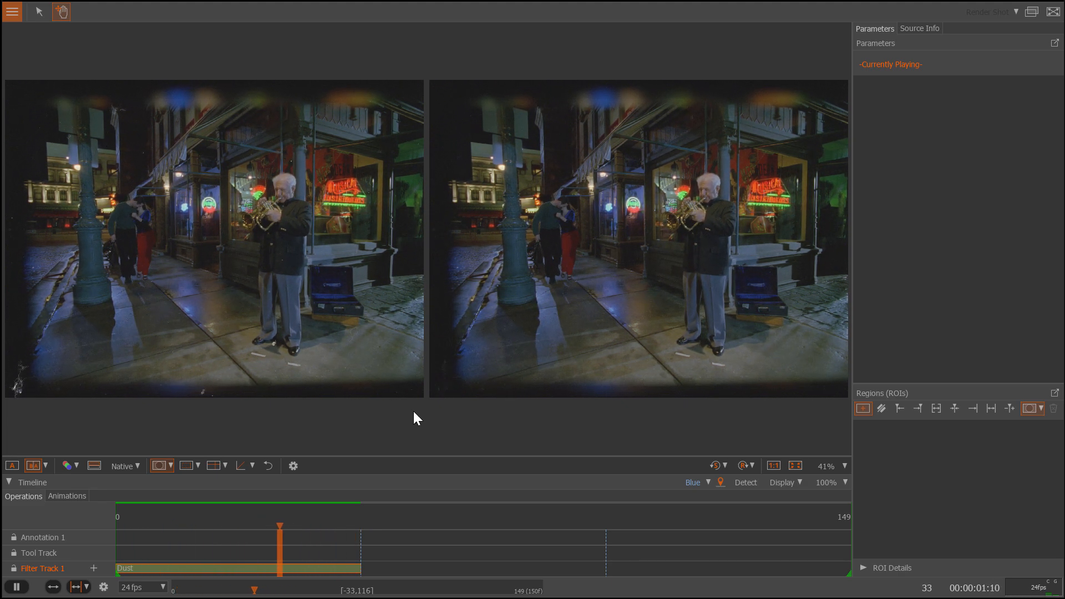
{"action": "key", "text": "space"}
{"action": "key", "text": "Right"}
{"action": "key", "text": "Right"}
{"action": "key", "text": "Right"}
{"action": "key", "text": "Right"}
{"action": "key", "text": "Right"}
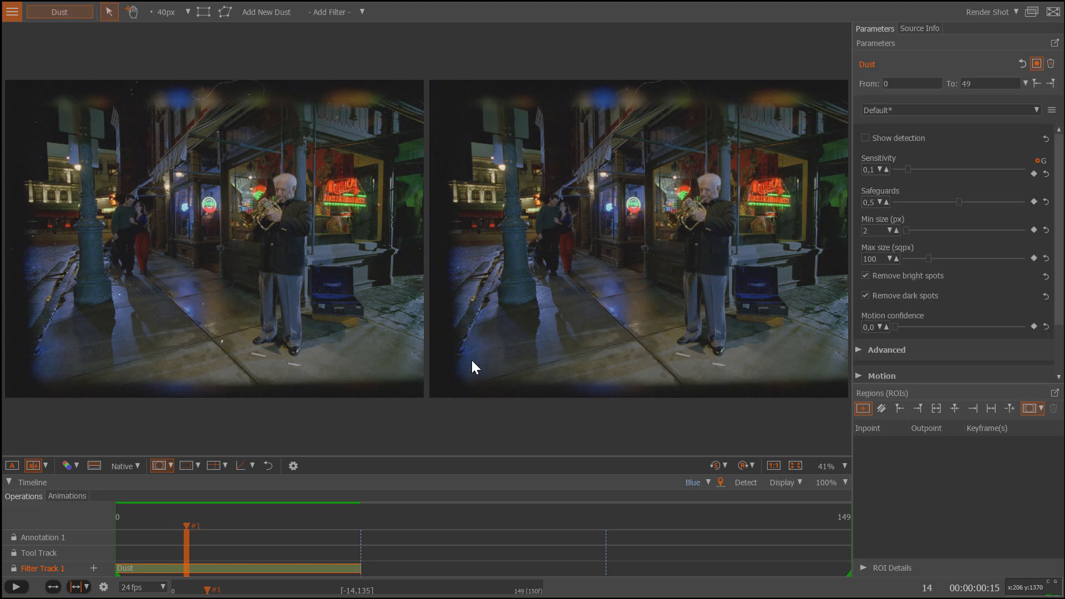
{"action": "key", "text": "Left"}
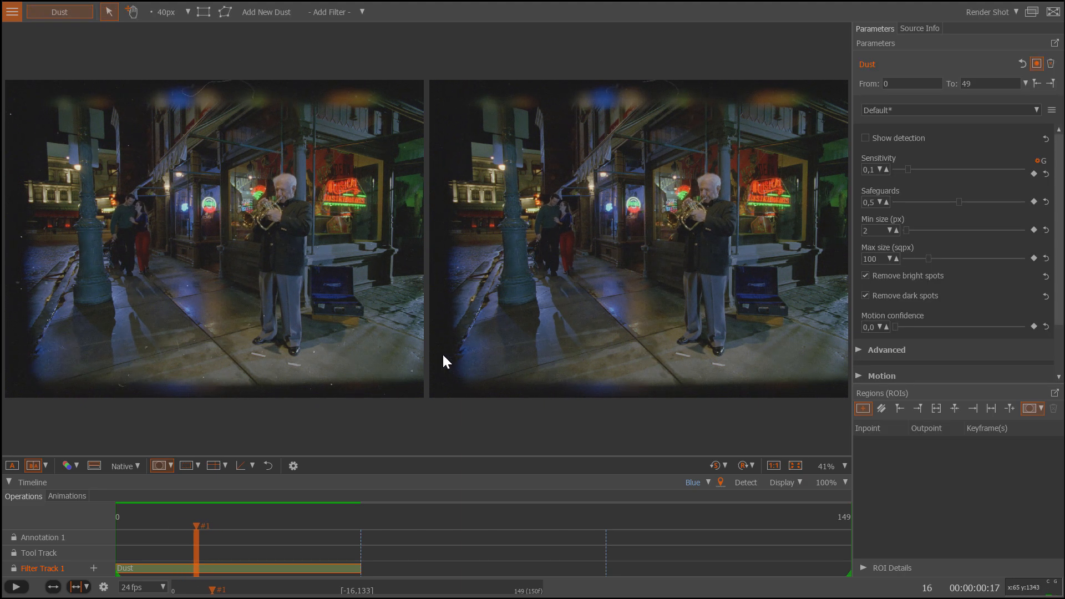
{"action": "key", "text": "Right"}
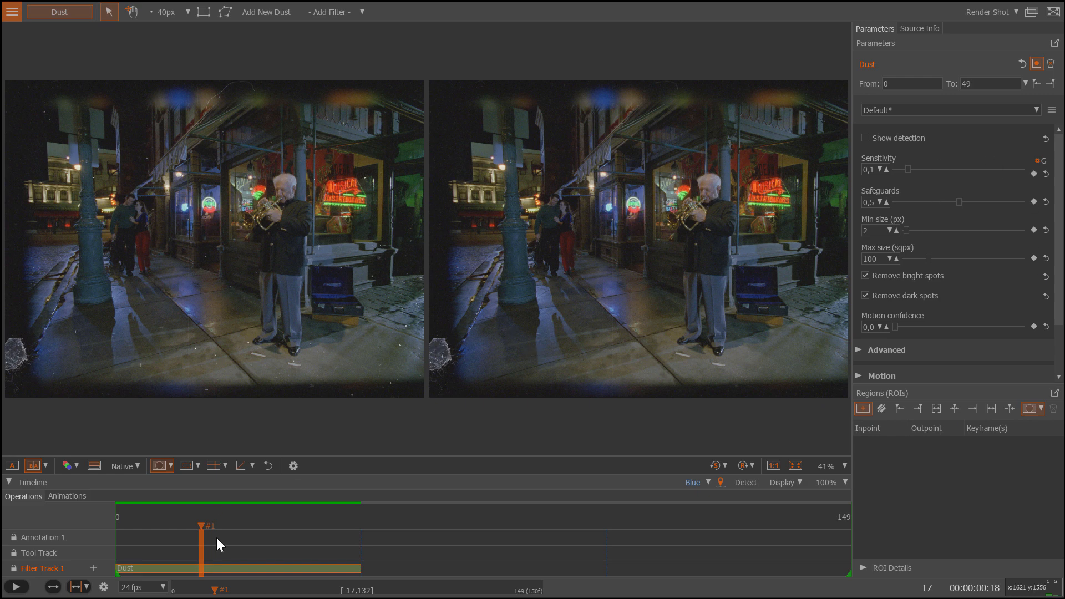
- Reset the viewer to the single A view and examine the large debris in frame 17's lower-left corner
{"action": "left_click", "coordinate": [269, 464]}
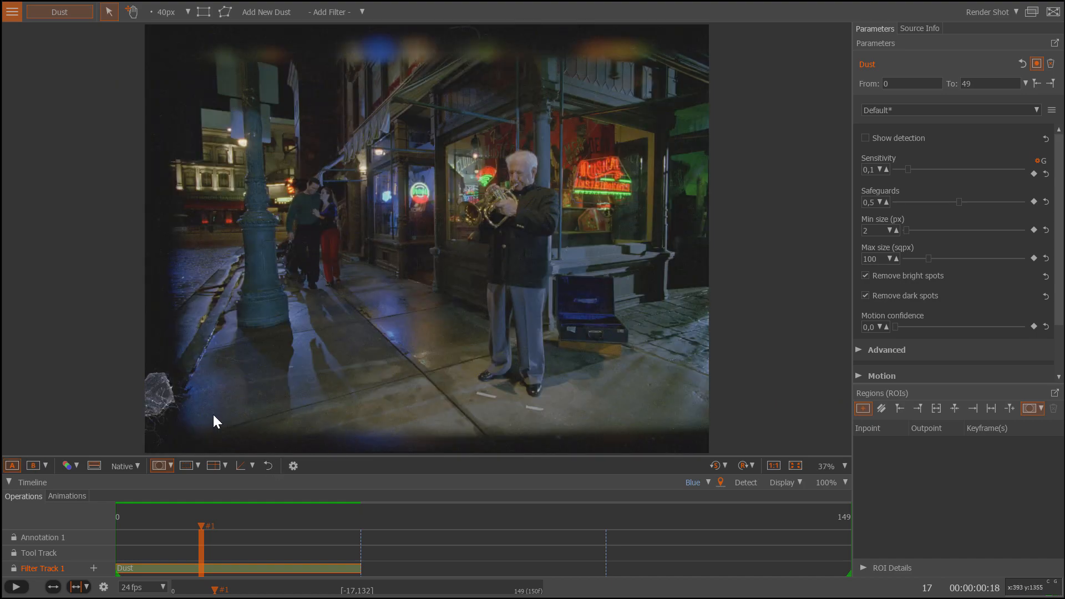
{"action": "scroll", "coordinate": [250, 400], "scroll_direction": "down", "scroll_amount": 2}
{"action": "scroll", "coordinate": [272, 387], "scroll_direction": "up", "scroll_amount": 5}
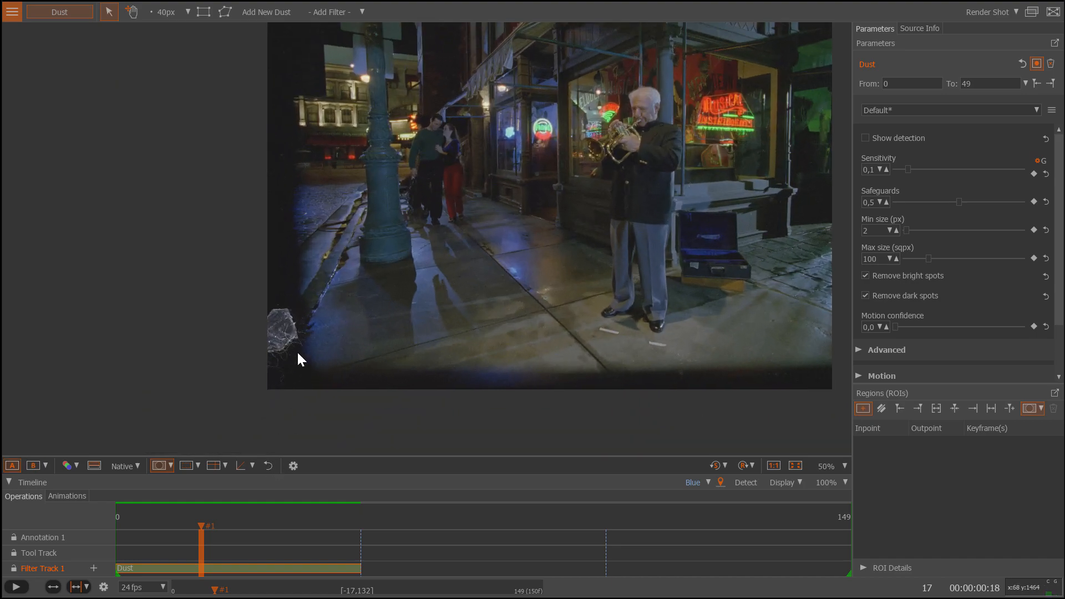
{"action": "scroll", "coordinate": [298, 353], "scroll_direction": "down", "scroll_amount": 4}
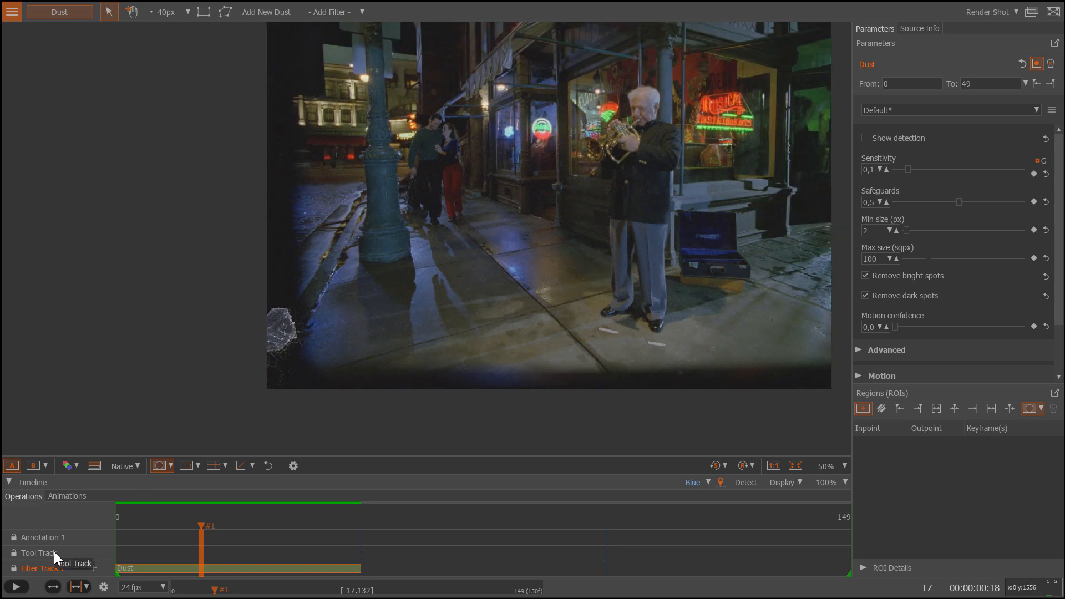
- Make the Tool Track active and choose the Clone tool for it
{"action": "left_click", "coordinate": [54, 551]}
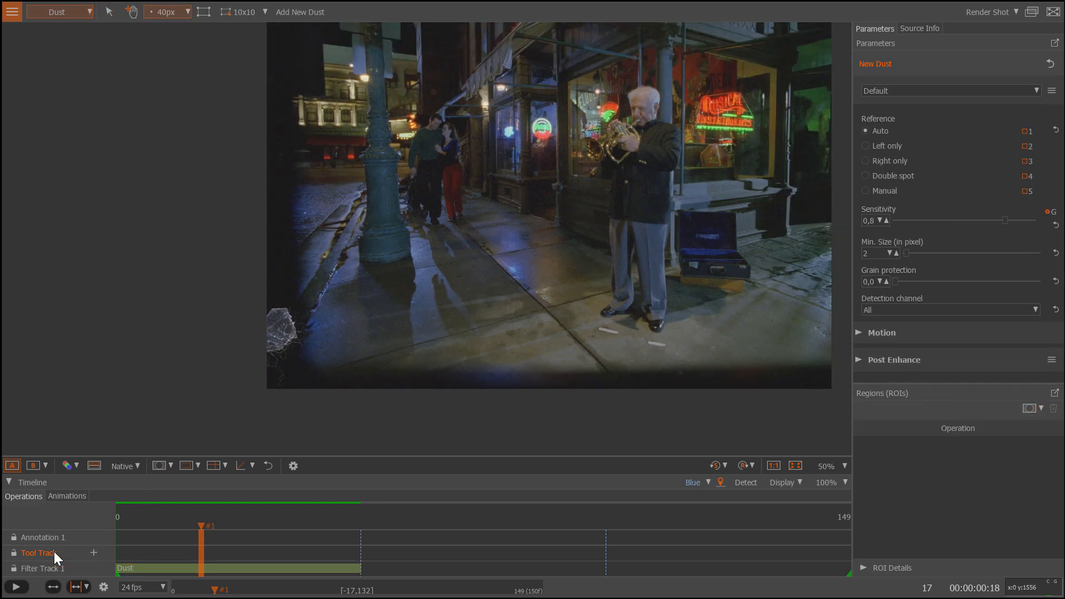
{"action": "left_click", "coordinate": [90, 11]}
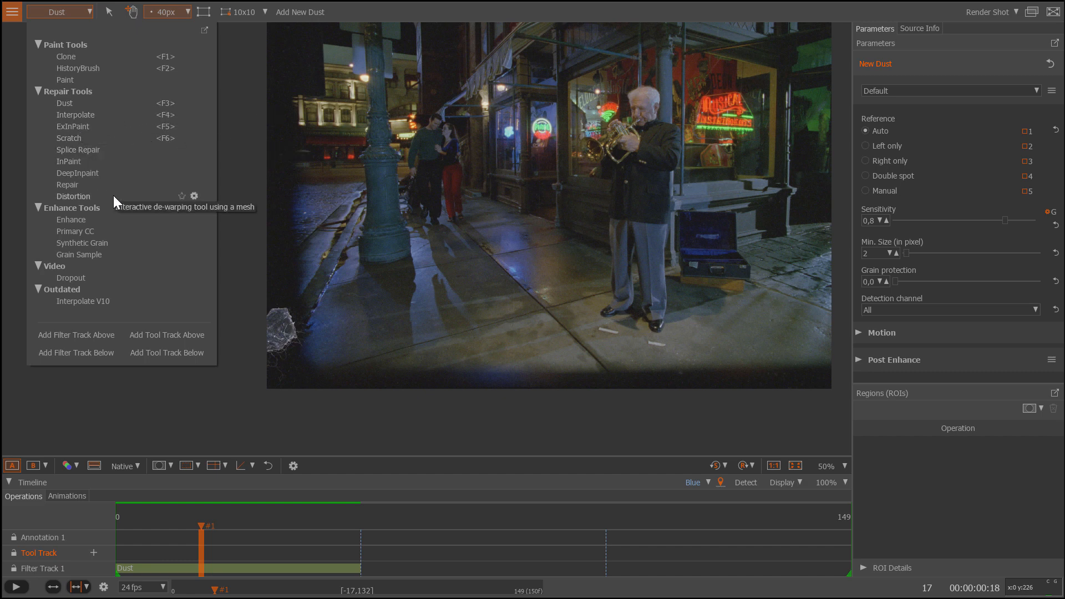
{"action": "left_click", "coordinate": [65, 55]}
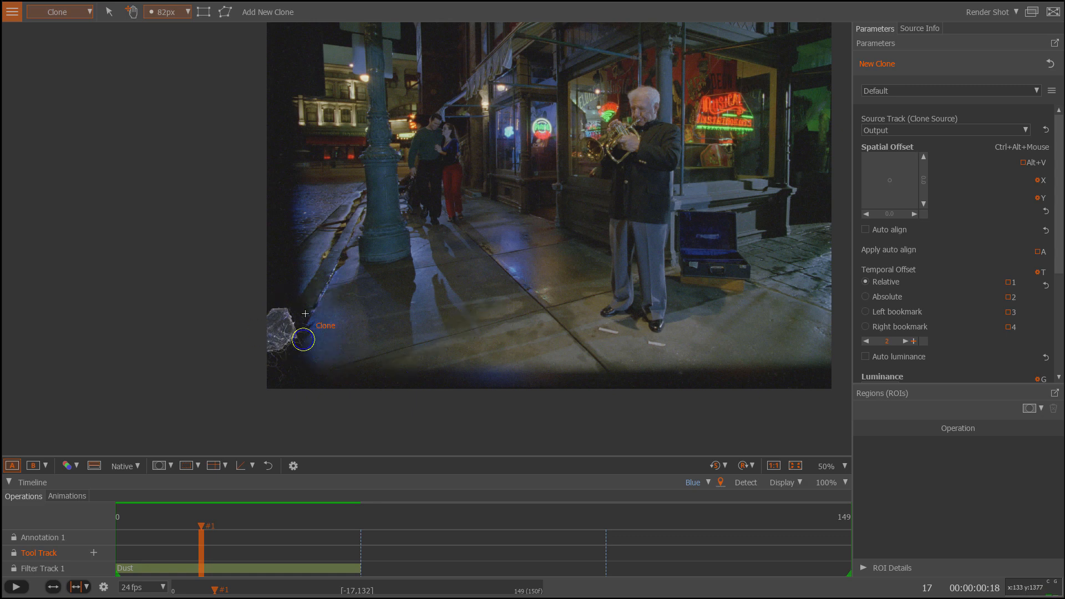
- Enlarge the Clone brush to 172 px and paint over the debris in frame 17's lower-left corner
{"action": "scroll", "coordinate": [279, 345], "scroll_direction": "up", "scroll_amount": 3}
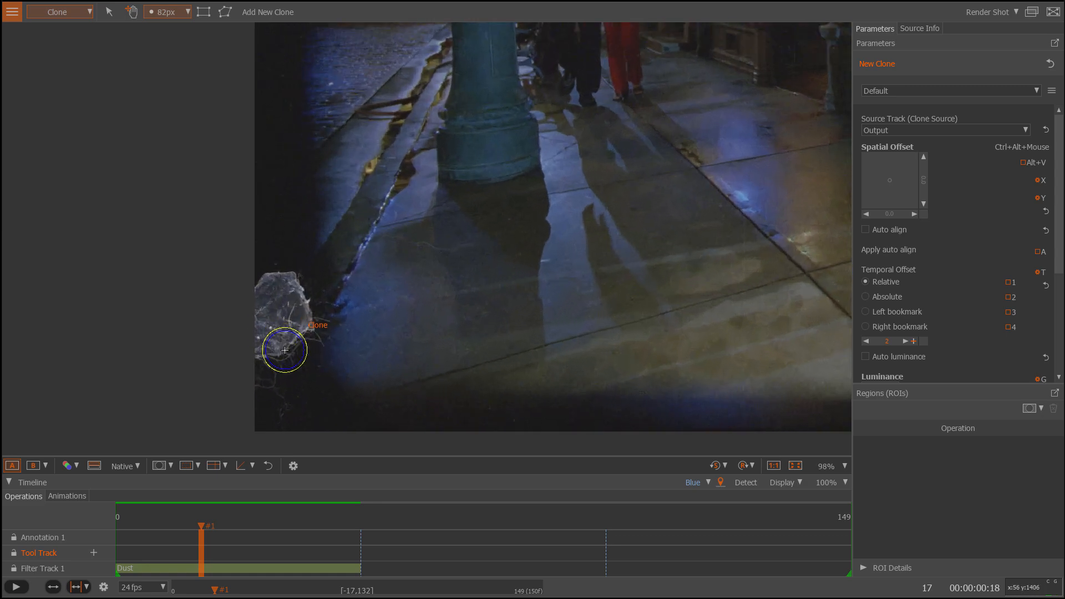
{"action": "scroll", "coordinate": [285, 351], "scroll_direction": "up", "scroll_amount": 4}
{"action": "scroll", "coordinate": [299, 338], "scroll_direction": "up", "scroll_amount": 1}
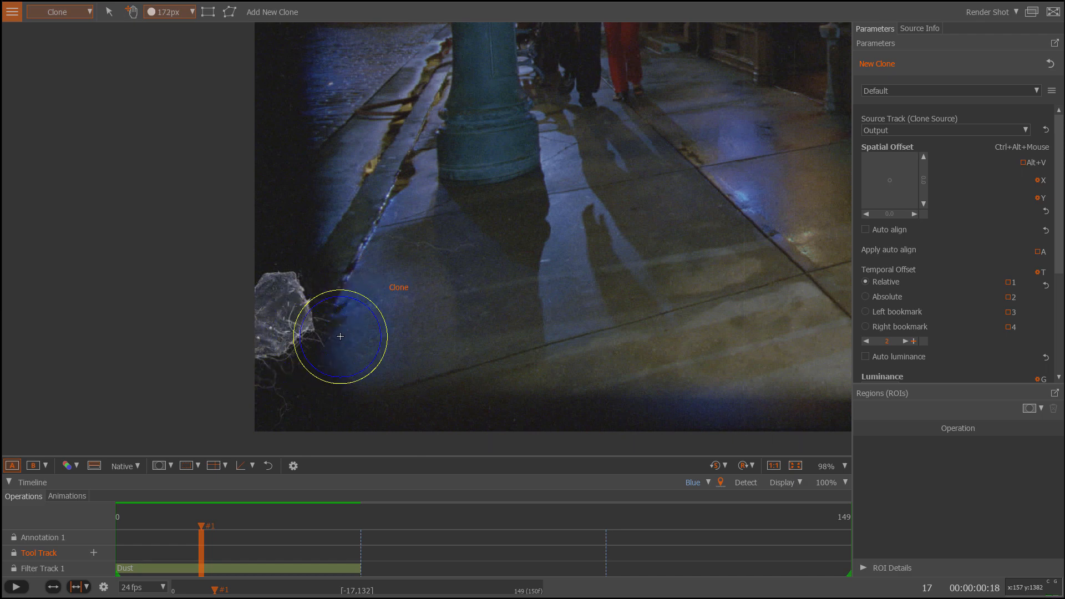
{"action": "left_click_drag", "start_coordinate": [322, 328], "coordinate": [275, 285]}
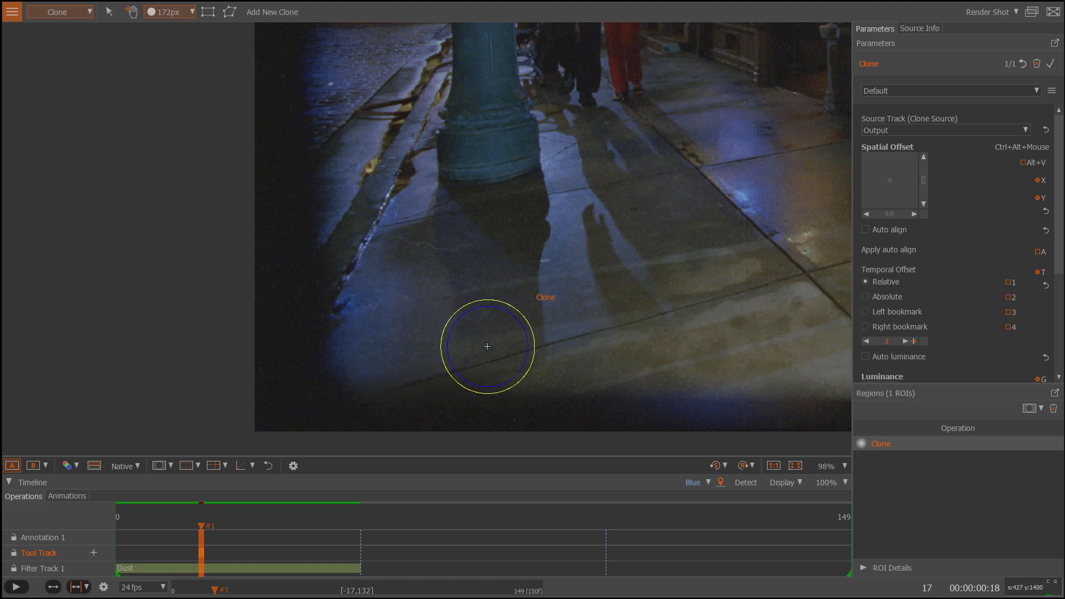
- Compare the A and B views of the cloned corner on frame 17 and delete the Clone operation
{"action": "scroll", "coordinate": [332, 338], "scroll_direction": "up", "scroll_amount": 6}
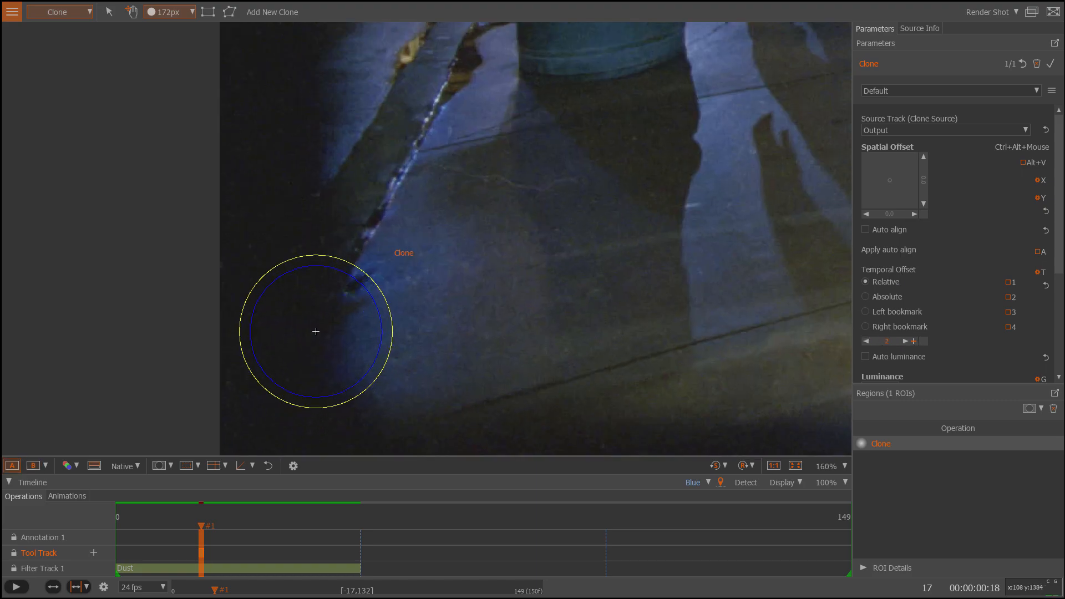
{"action": "key", "text": "Tab"}
{"action": "key", "text": "Tab"}
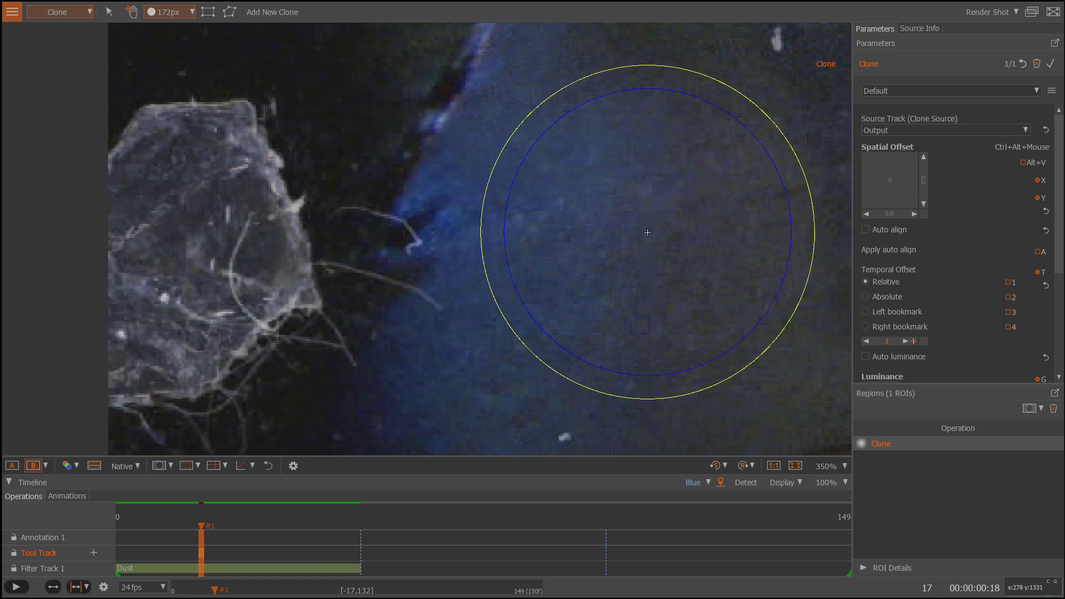
{"action": "key", "text": "Tab"}
{"action": "scroll", "coordinate": [650, 226], "scroll_direction": "down", "scroll_amount": 3}
{"action": "scroll", "coordinate": [526, 172], "scroll_direction": "down", "scroll_amount": 3}
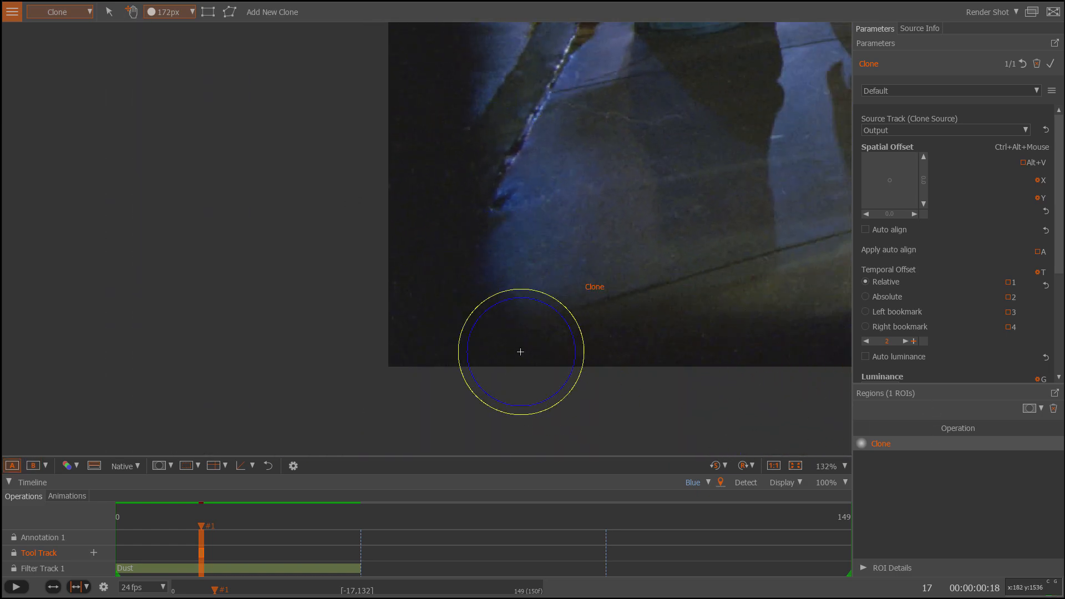
{"action": "key", "text": "Delete"}
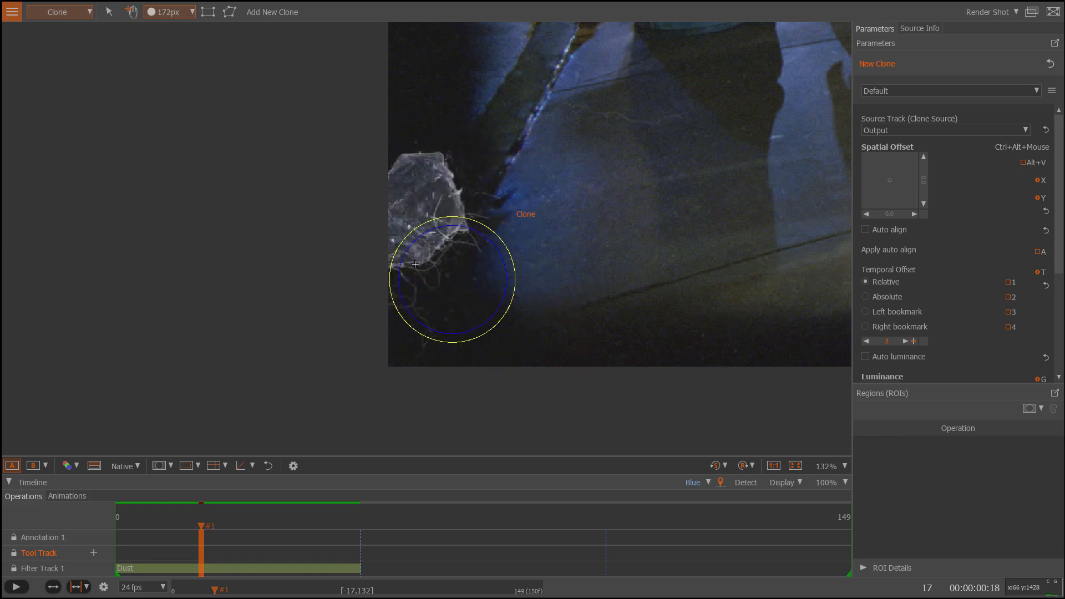
- Paint over the debris in frame 17's lower-left corner with the Interpolate tool on the Tool Track, using a 207 px brush
{"action": "scroll", "coordinate": [452, 273], "scroll_direction": "down", "scroll_amount": 2}
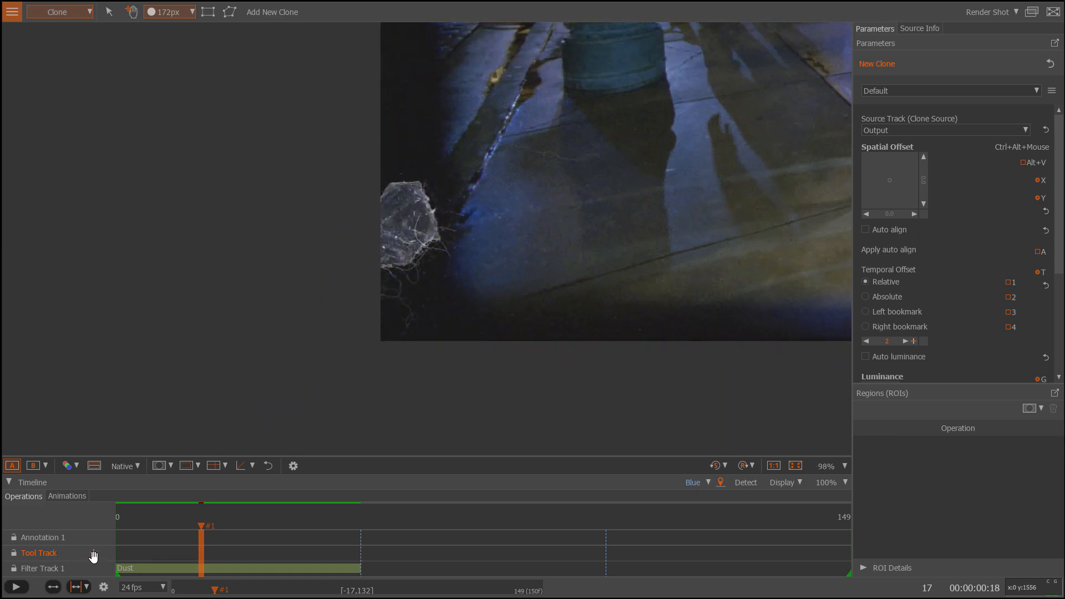
{"action": "right_click", "coordinate": [93, 553]}
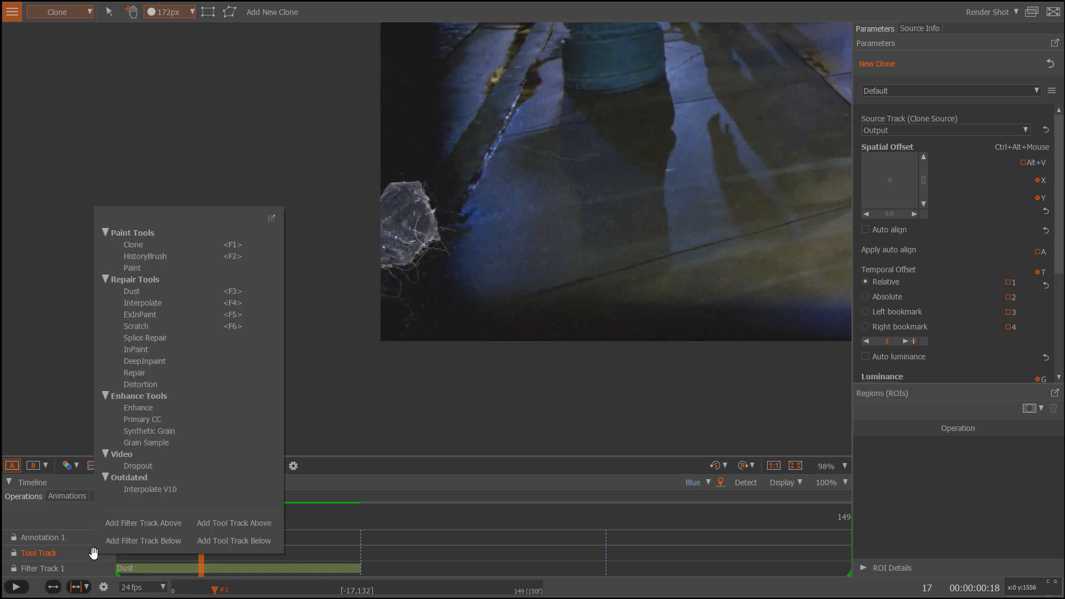
{"action": "left_click", "coordinate": [145, 302]}
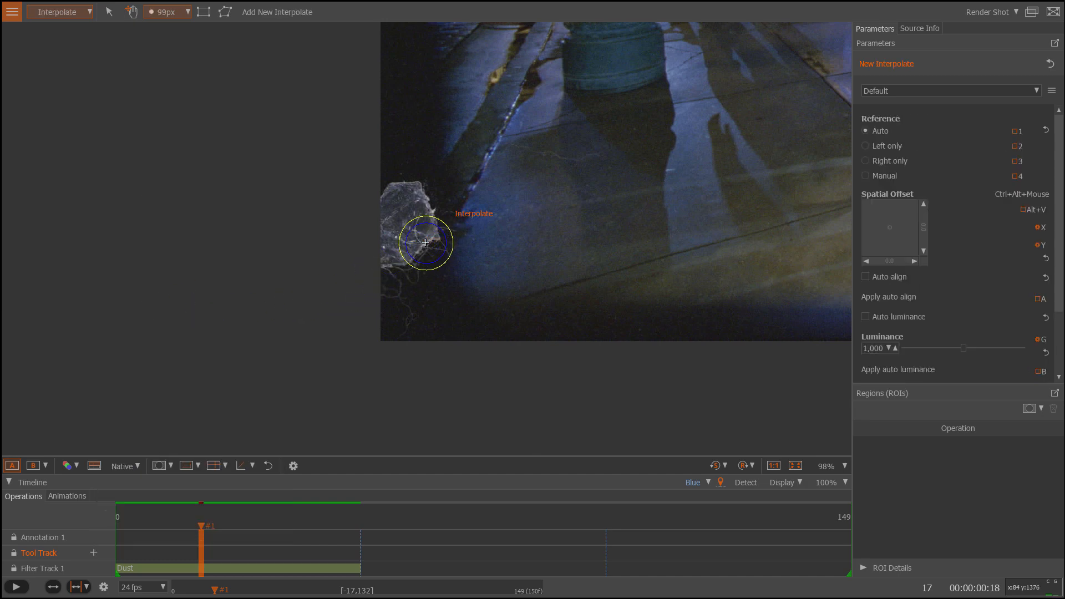
{"action": "left_click_drag", "start_coordinate": [426, 243], "coordinate": [483, 243]}
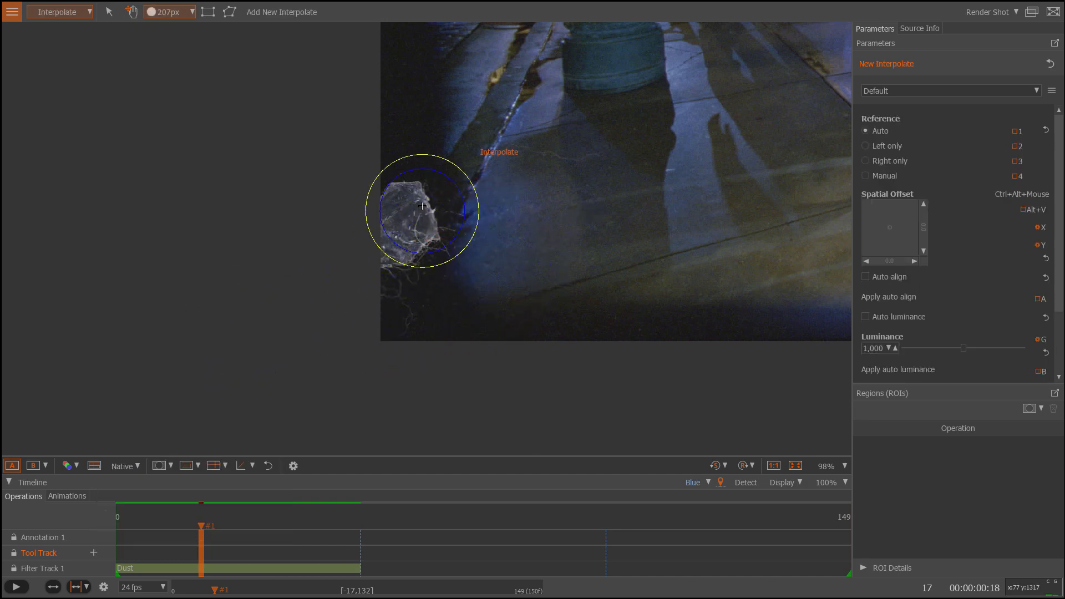
{"action": "mouse_move", "coordinate": [422, 206]}
{"action": "left_mouse_down"}
{"action": "mouse_move", "coordinate": [409, 209]}
{"action": "mouse_move", "coordinate": [428, 207]}
{"action": "mouse_move", "coordinate": [404, 247]}
{"action": "mouse_move", "coordinate": [394, 308]}
{"action": "left_mouse_up"}
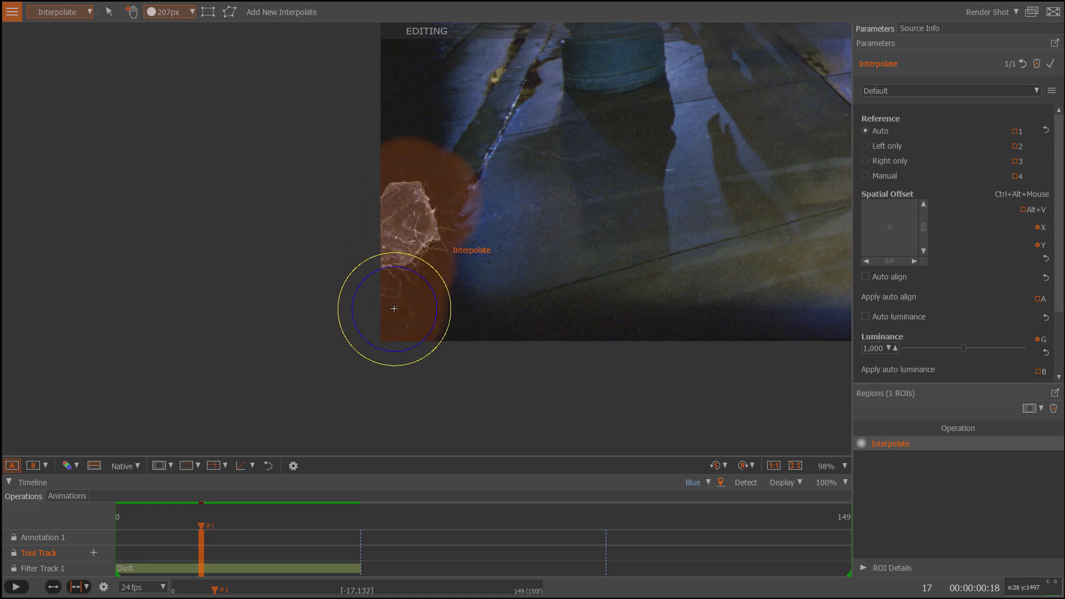
{"action": "scroll", "coordinate": [7, 281], "scroll_direction": "down", "scroll_amount": 3}
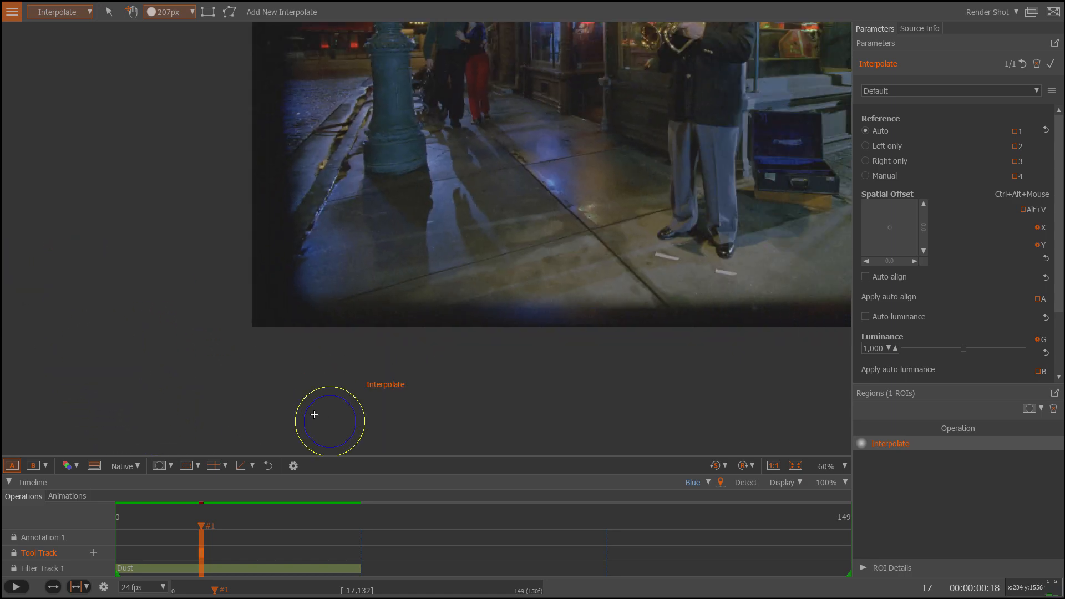
- Play back the first shot to check the repaired frames in motion
{"action": "scroll", "coordinate": [217, 381], "scroll_direction": "down", "scroll_amount": 3}
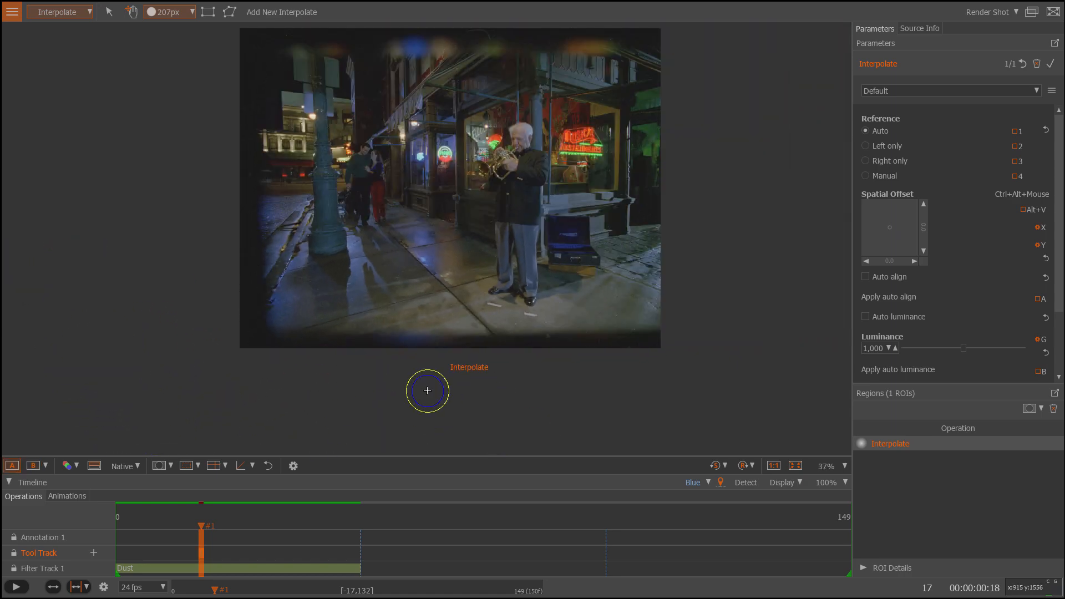
{"action": "key", "text": "Left"}
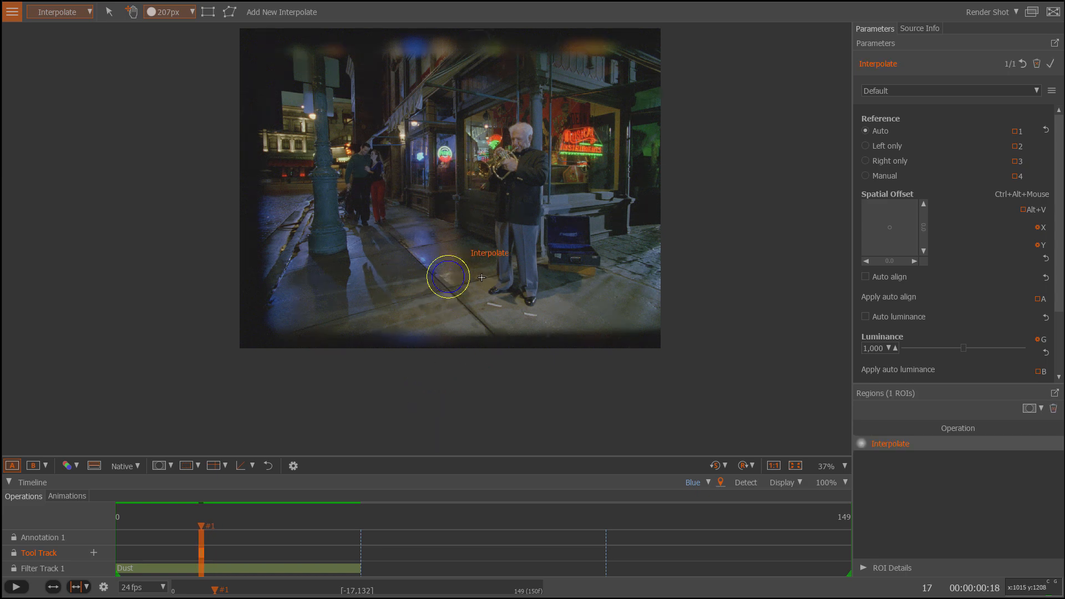
{"action": "key", "text": "space"}
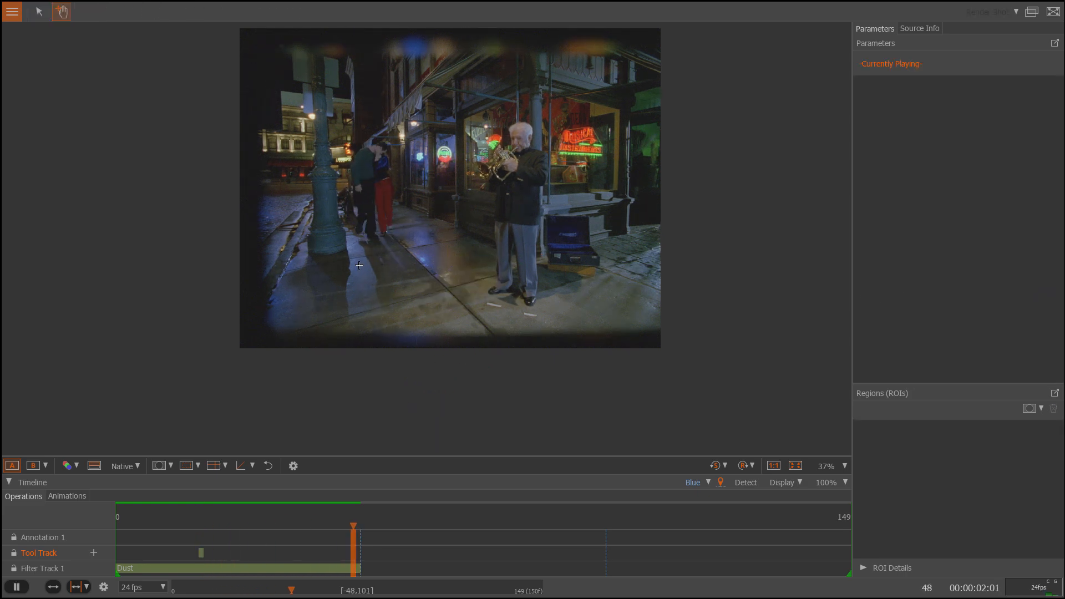
{"action": "scroll", "coordinate": [359, 265], "scroll_direction": "up", "scroll_amount": 2}
{"action": "scroll", "coordinate": [333, 209], "scroll_direction": "down", "scroll_amount": 1}
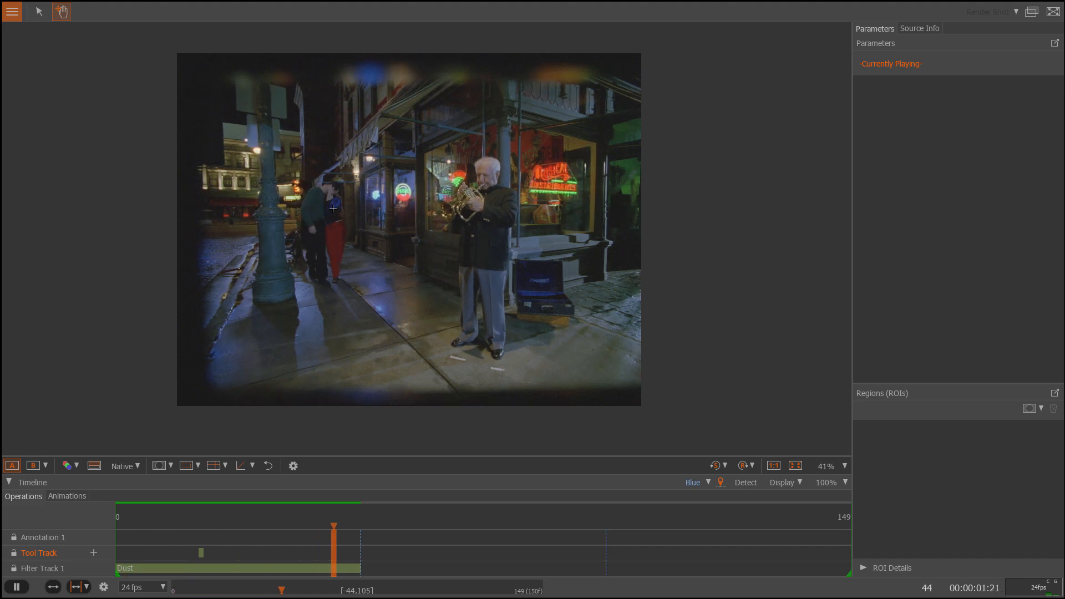
{"action": "scroll", "coordinate": [332, 209], "scroll_direction": "up", "scroll_amount": 1}
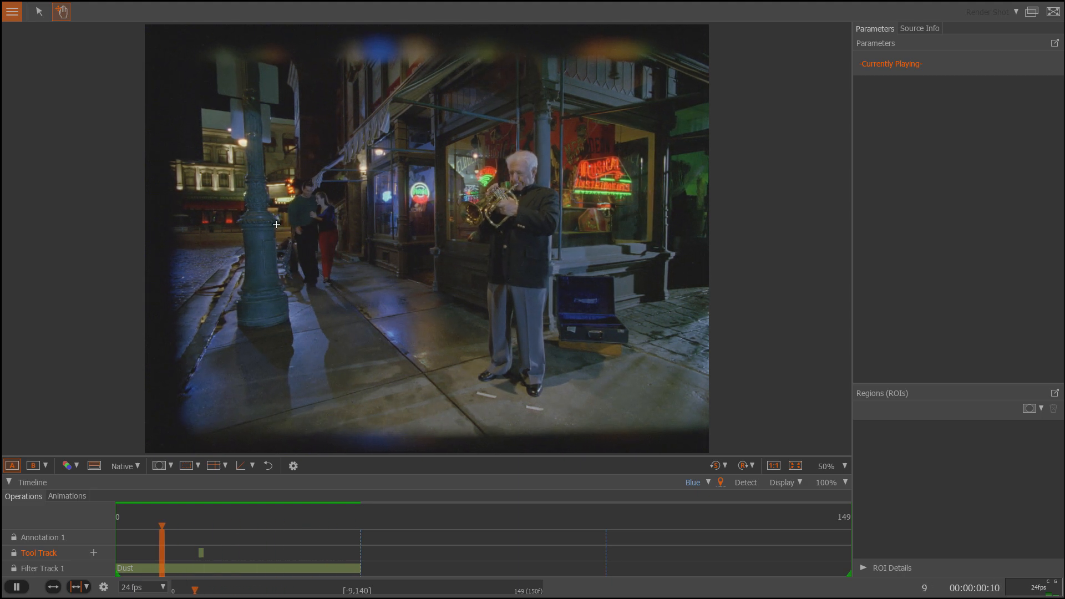
{"action": "scroll", "coordinate": [305, 191], "scroll_direction": "down", "scroll_amount": 1}
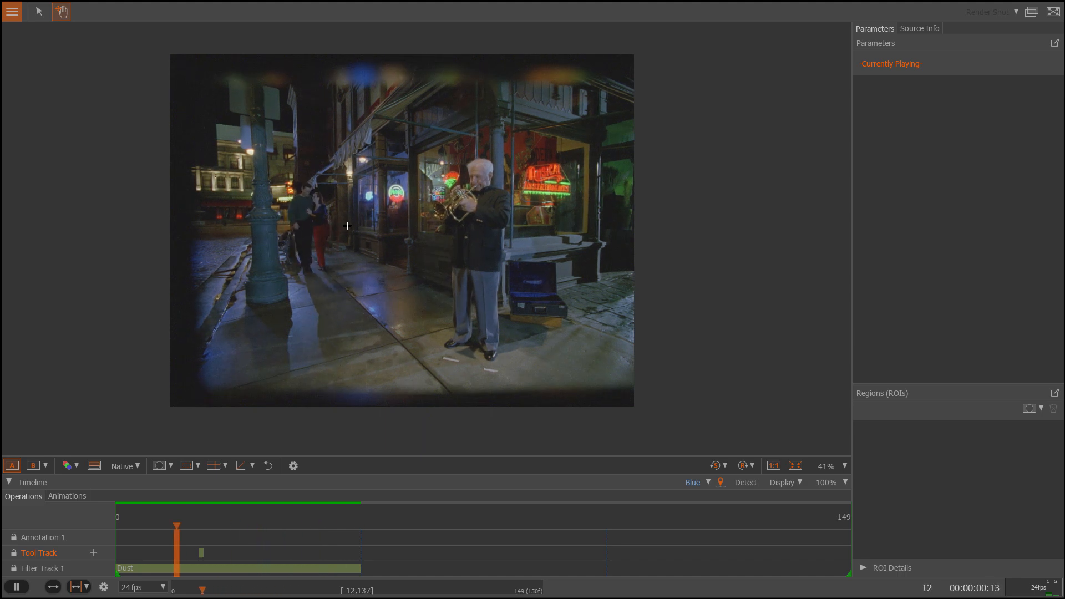
- Stop playback and go through the first shot frame by frame up to frame 17, checking for leftover dust
{"action": "key", "text": "space"}
{"action": "key", "text": "Right"}
{"action": "key", "text": "Right"}
{"action": "key", "text": "Right"}
{"action": "key", "text": "Right"}
{"action": "key", "text": "Right"}
{"action": "key", "text": "Right"}
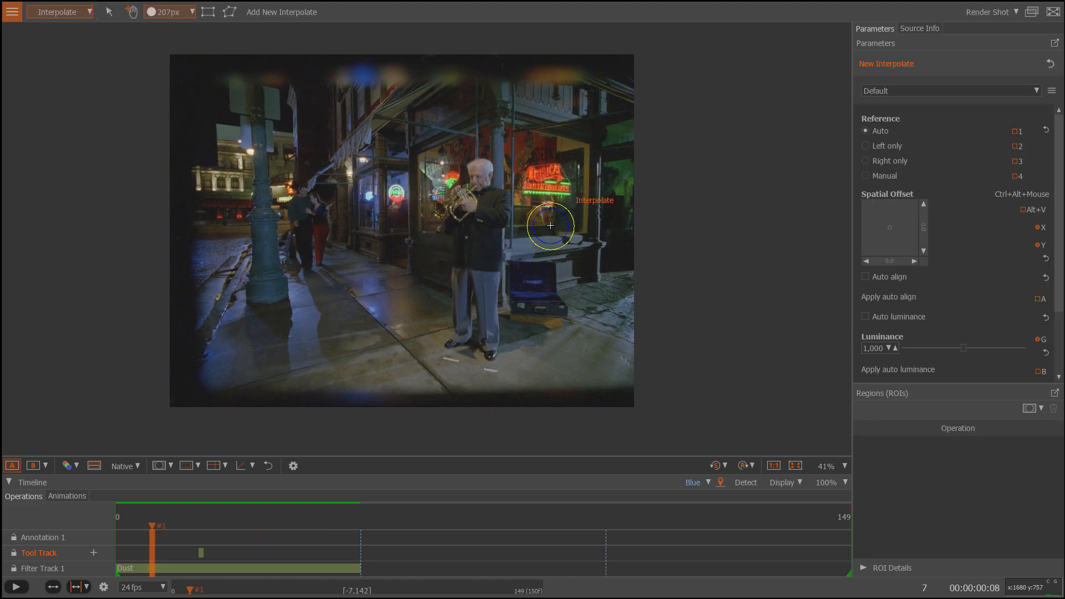
{"action": "key", "text": "Right"}
{"action": "key", "text": "Right"}
{"action": "key", "text": "Right"}
{"action": "key", "text": "Right"}
{"action": "key", "text": "Right"}
{"action": "key", "text": "Right"}
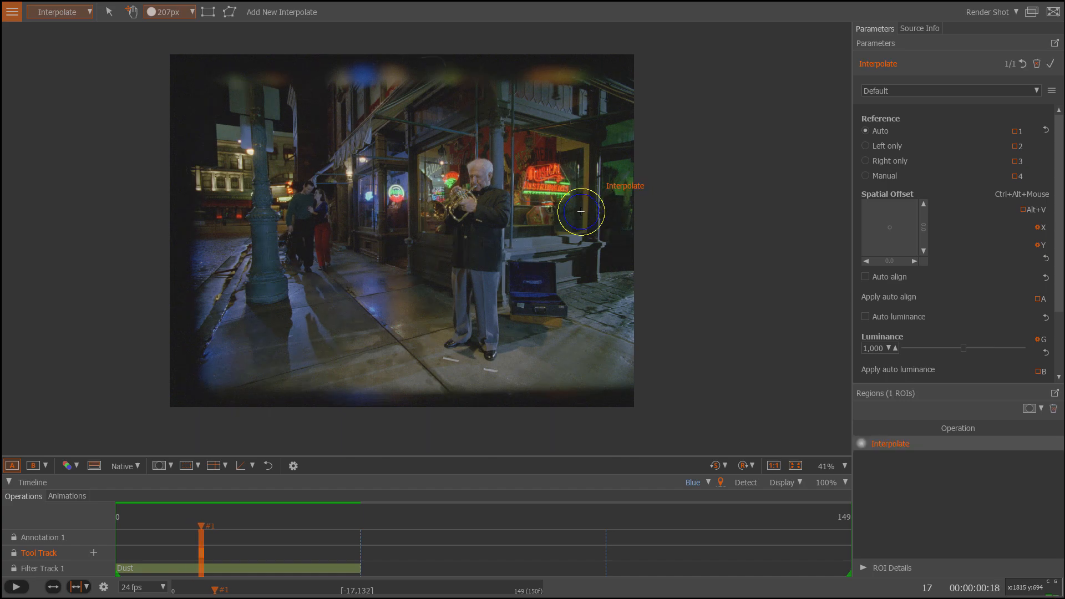
- Remove the white spot below the neon sign on frame 16 with the 15 px Dust tool, raising Sensitivity to 1.0
{"action": "scroll", "coordinate": [551, 202], "scroll_direction": "up", "scroll_amount": 10}
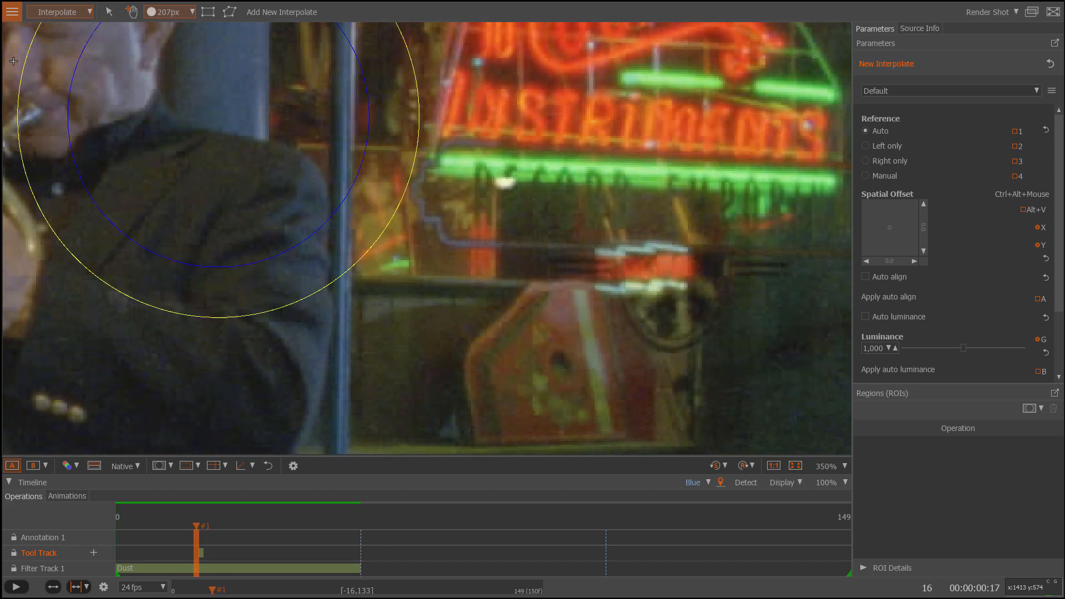
{"action": "left_click", "coordinate": [88, 10]}
{"action": "left_click", "coordinate": [65, 104]}
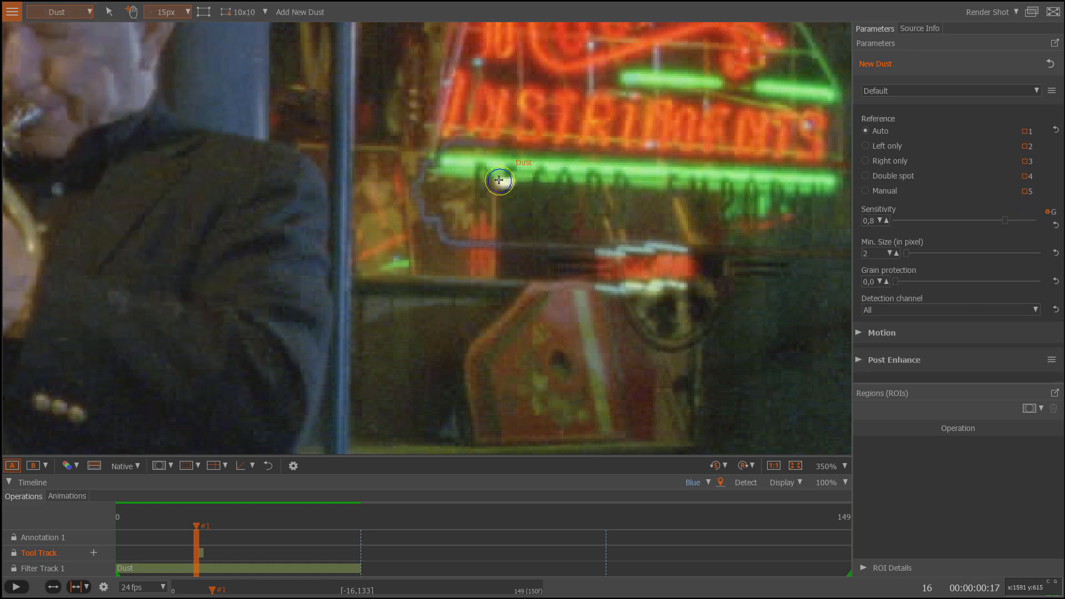
{"action": "left_click", "coordinate": [506, 182]}
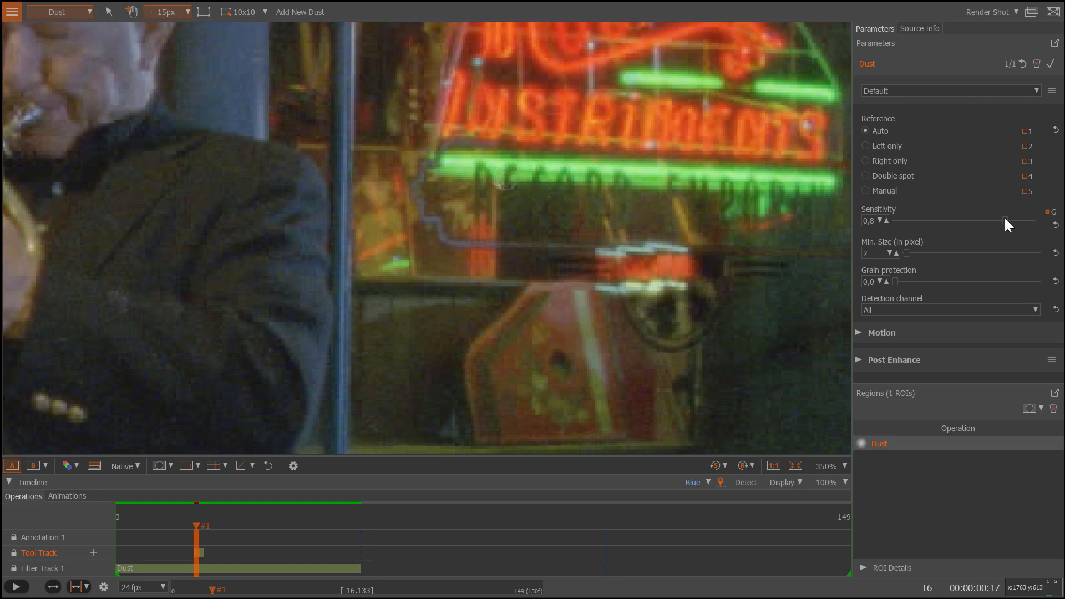
{"action": "left_click_drag", "start_coordinate": [1005, 219], "coordinate": [1010, 219]}
{"action": "scroll", "coordinate": [483, 198], "scroll_direction": "down", "scroll_amount": 1}
{"action": "scroll", "coordinate": [541, 324], "scroll_direction": "down", "scroll_amount": 4}
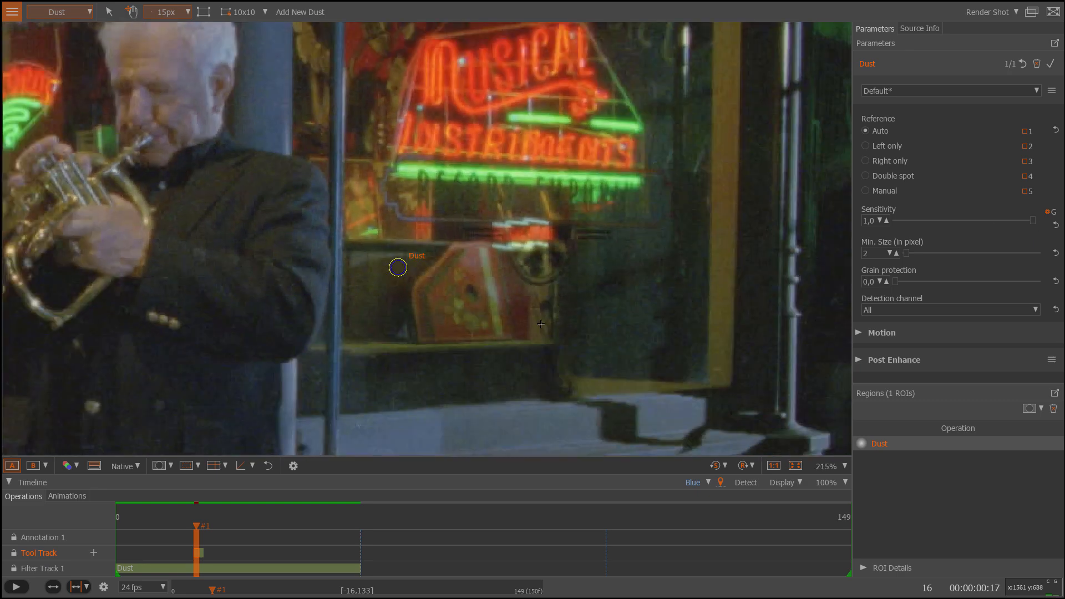
{"action": "scroll", "coordinate": [584, 244], "scroll_direction": "down", "scroll_amount": 4}
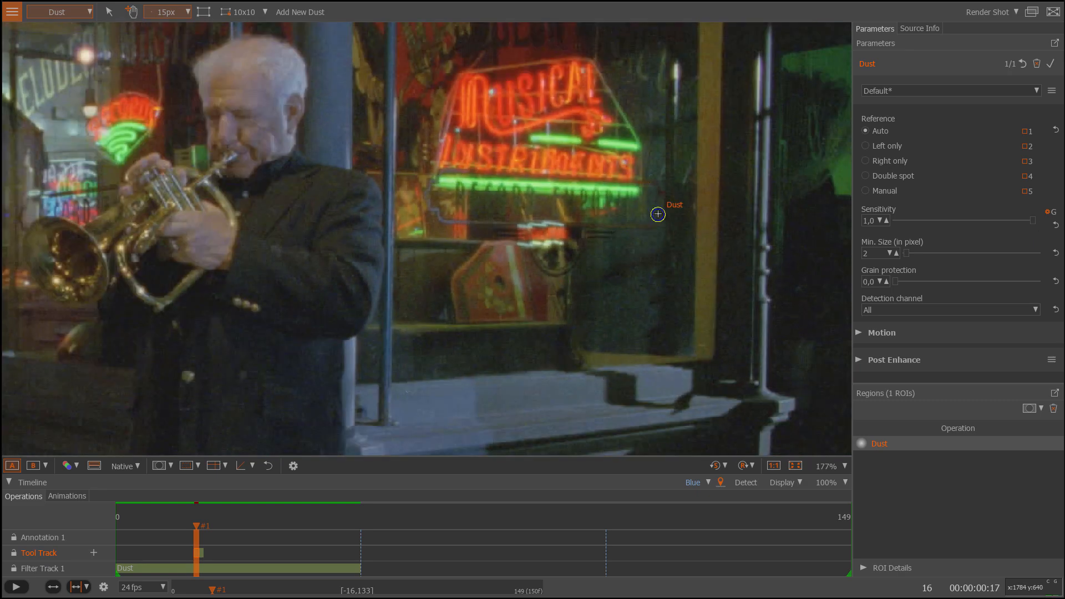
- Examine the areas marked by the Dust filter on frames 18 and 19, especially around the musician's coat button
{"action": "key", "text": "Right"}
{"action": "key", "text": "Right"}
{"action": "key", "text": "Right"}
{"action": "key", "text": "Right"}
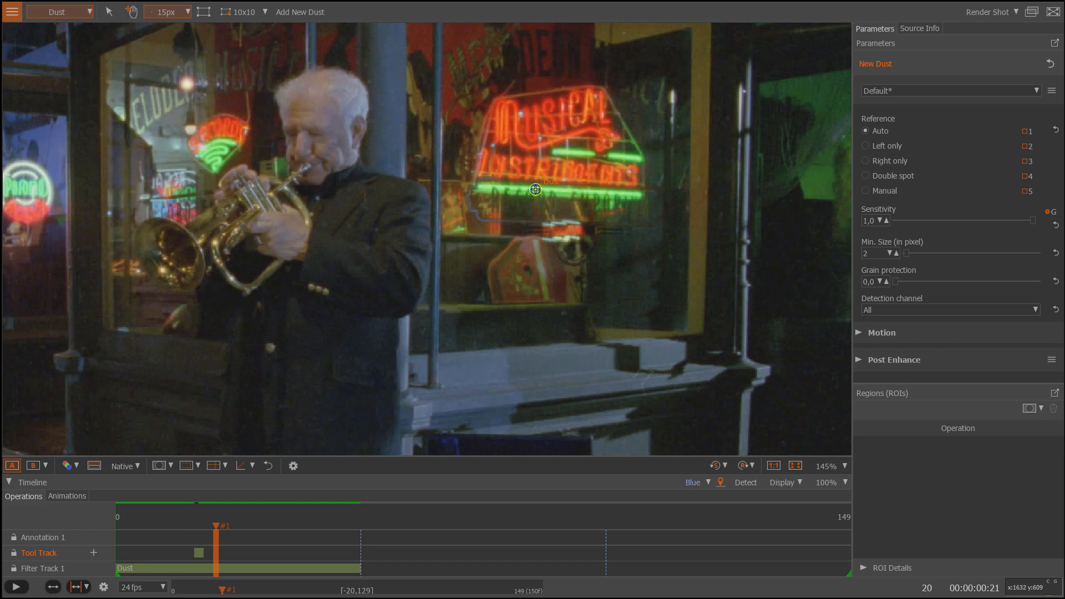
{"action": "key", "text": "Left"}
{"action": "key", "text": "f"}
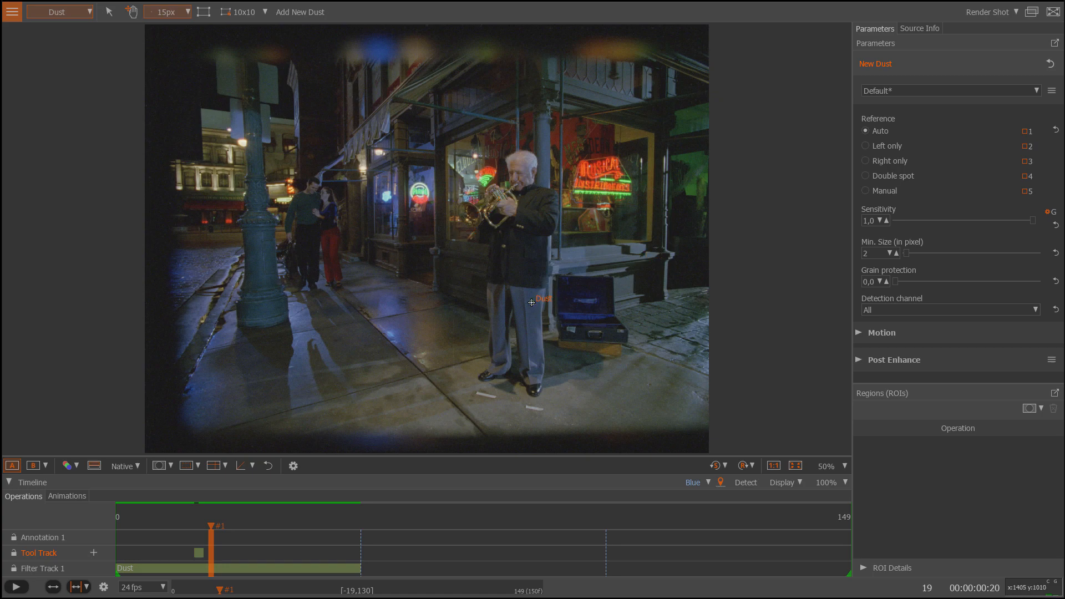
{"action": "scroll", "coordinate": [530, 331], "scroll_direction": "up", "scroll_amount": 1}
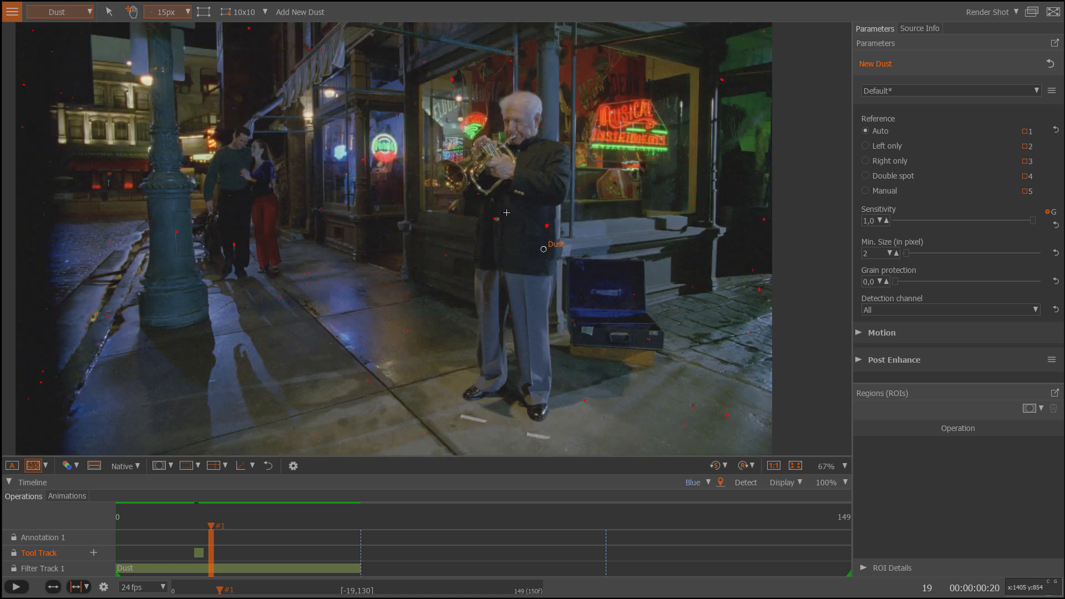
{"action": "scroll", "coordinate": [529, 267], "scroll_direction": "up", "scroll_amount": 2}
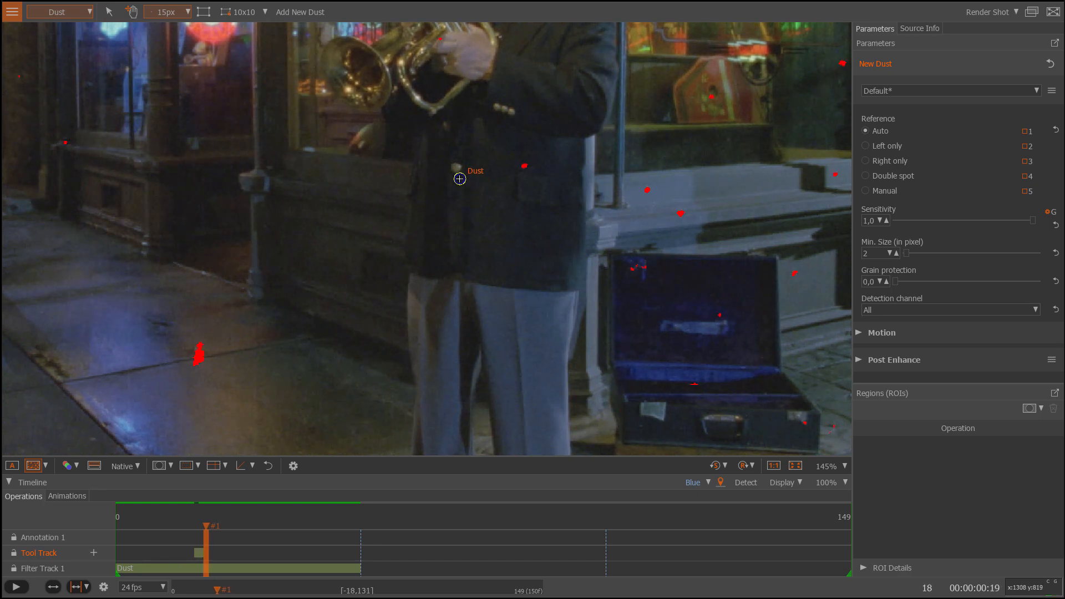
{"action": "scroll", "coordinate": [456, 172], "scroll_direction": "up", "scroll_amount": 1}
{"action": "scroll", "coordinate": [455, 172], "scroll_direction": "up", "scroll_amount": 2}
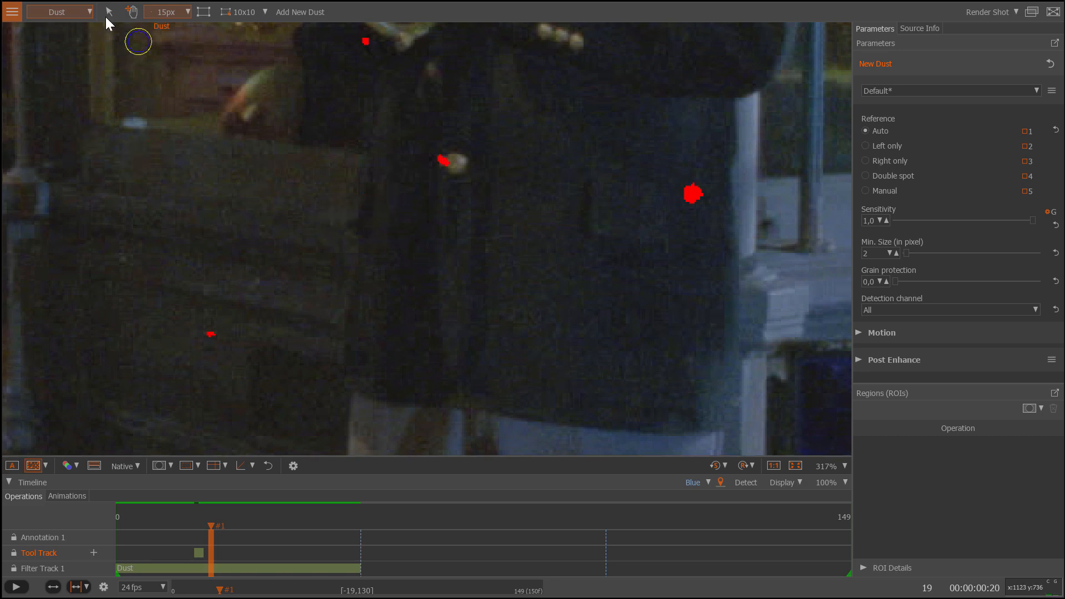
- Restore the musician's coat button on frame 19 from the Source track using the HistoryBrush tool with a 21 px brush
{"action": "left_click", "coordinate": [71, 12]}
{"action": "left_click", "coordinate": [74, 67]}
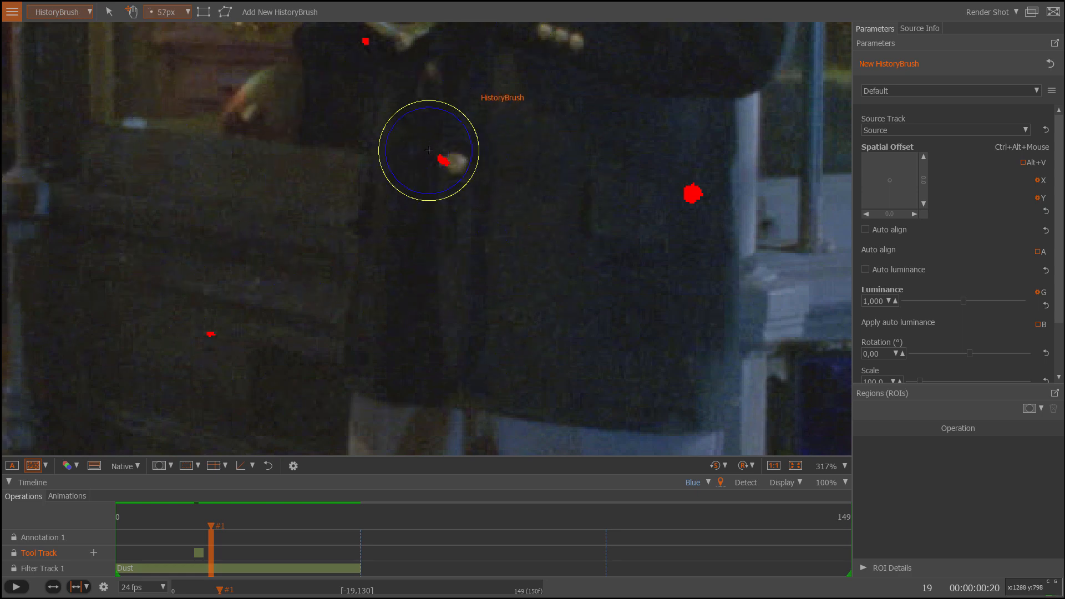
{"action": "scroll", "coordinate": [440, 164], "scroll_direction": "down", "scroll_amount": 4}
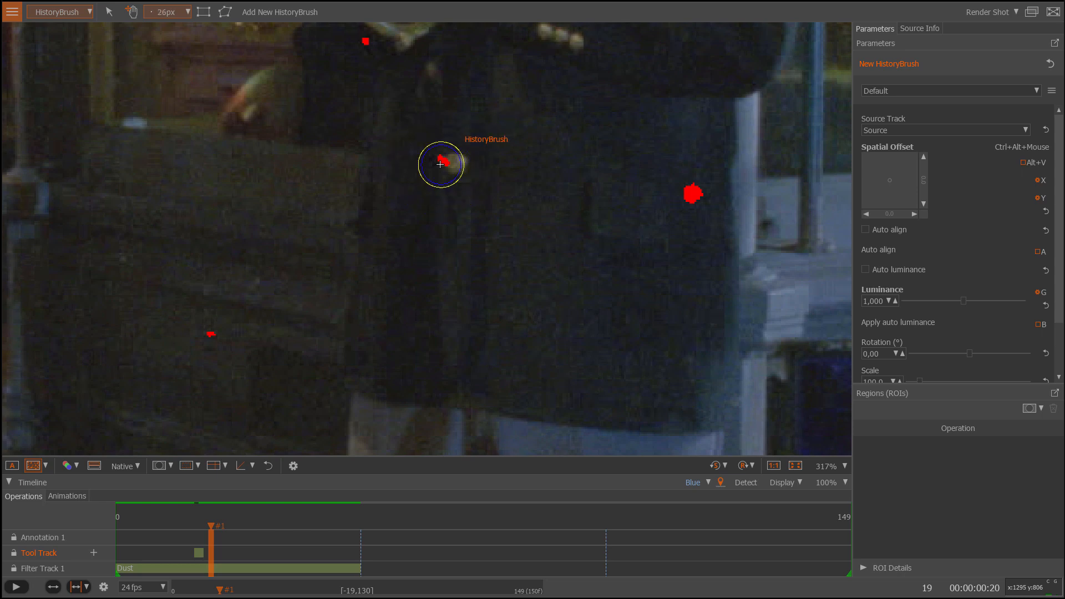
{"action": "scroll", "coordinate": [440, 165], "scroll_direction": "up", "scroll_amount": 8}
{"action": "scroll", "coordinate": [440, 164], "scroll_direction": "down", "scroll_amount": 5}
{"action": "scroll", "coordinate": [440, 164], "scroll_direction": "down", "scroll_amount": 4}
{"action": "scroll", "coordinate": [440, 163], "scroll_direction": "up", "scroll_amount": 3}
{"action": "scroll", "coordinate": [440, 164], "scroll_direction": "down", "scroll_amount": 5}
{"action": "scroll", "coordinate": [441, 164], "scroll_direction": "up", "scroll_amount": 2}
{"action": "scroll", "coordinate": [443, 160], "scroll_direction": "down", "scroll_amount": 1}
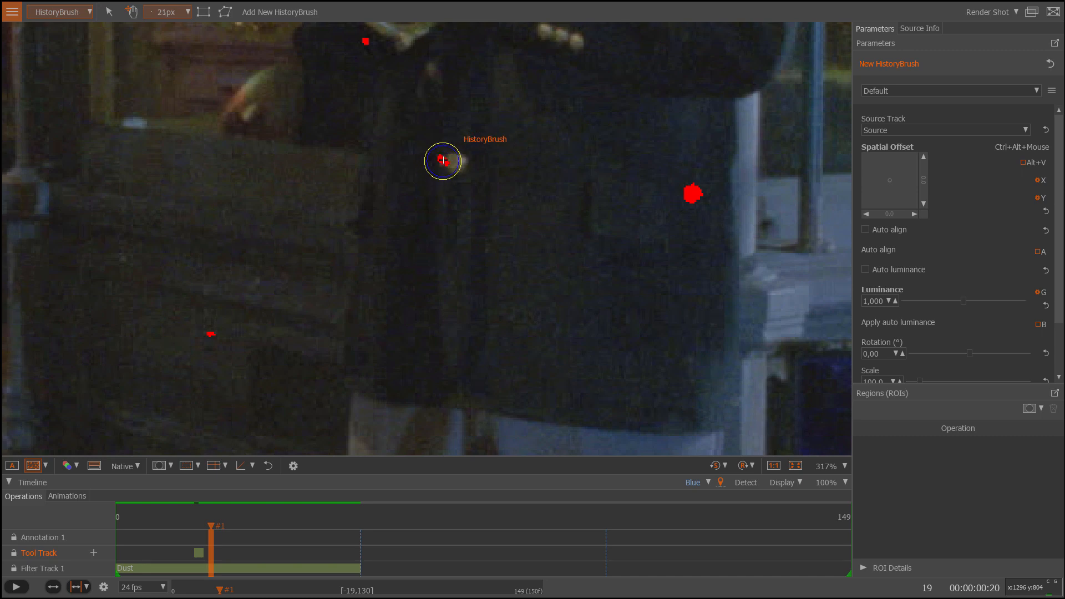
{"action": "left_click", "coordinate": [438, 160]}
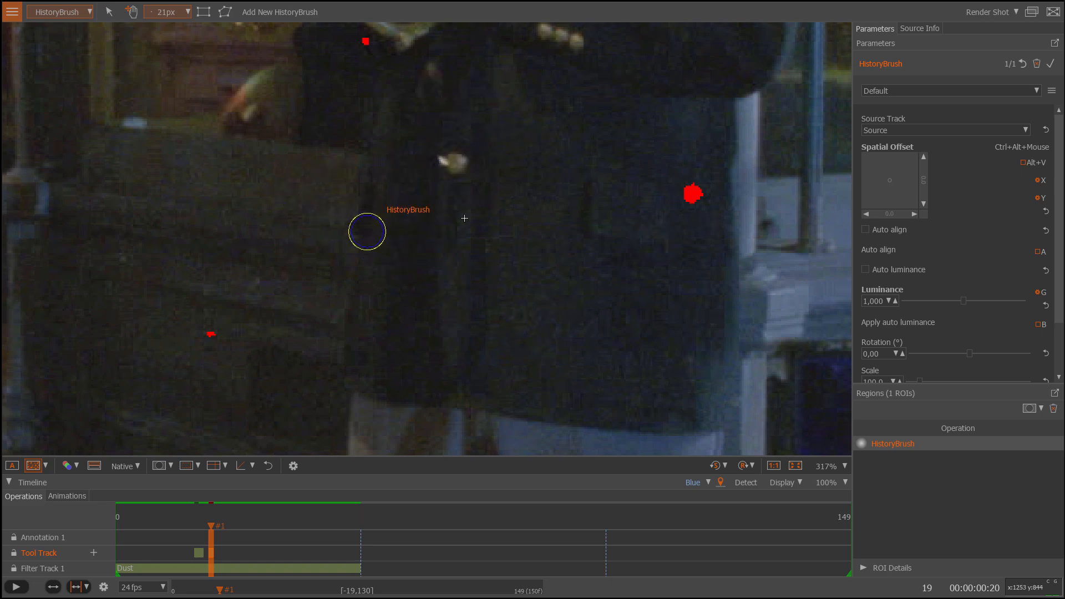
- Undo the HistoryBrush repair of the coat button on frame 19
{"action": "key", "text": "ctrl+z"}
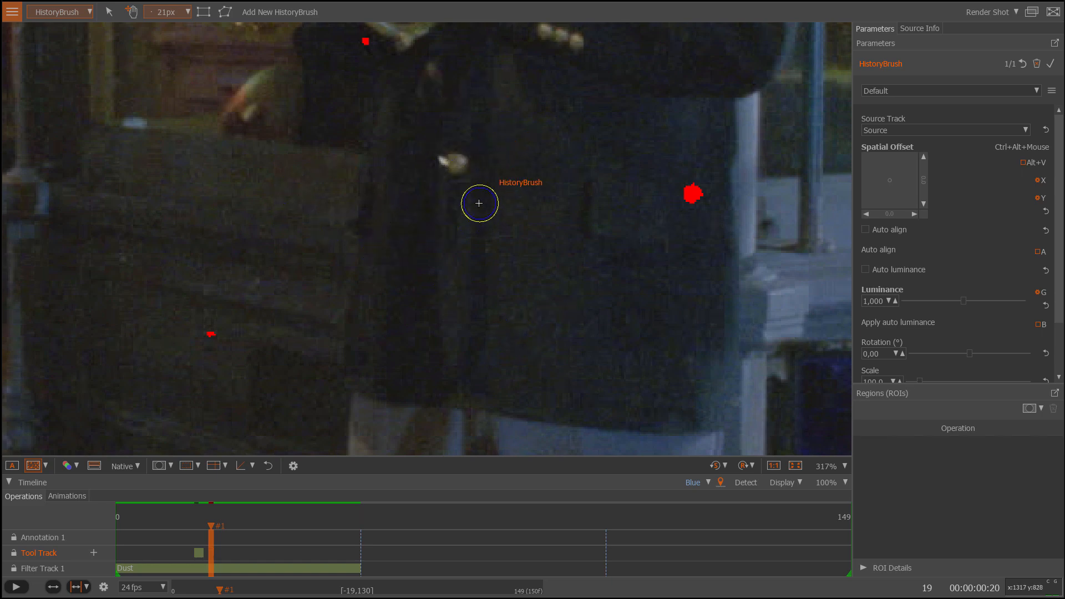
{"action": "scroll", "coordinate": [346, 187], "scroll_direction": "down", "scroll_amount": 3}
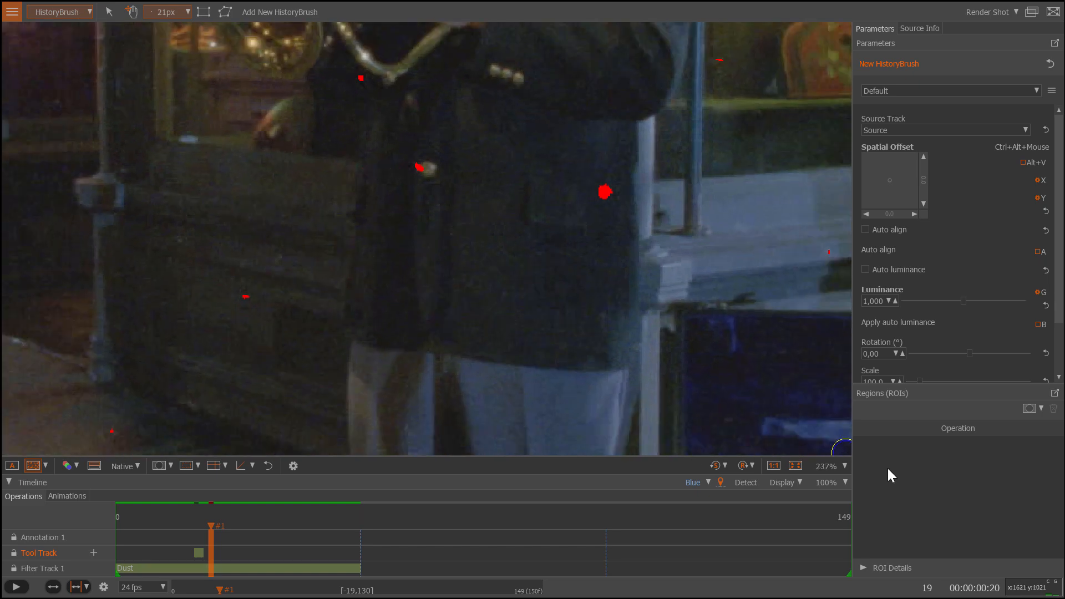
{"action": "scroll", "coordinate": [447, 195], "scroll_direction": "down", "scroll_amount": 2}
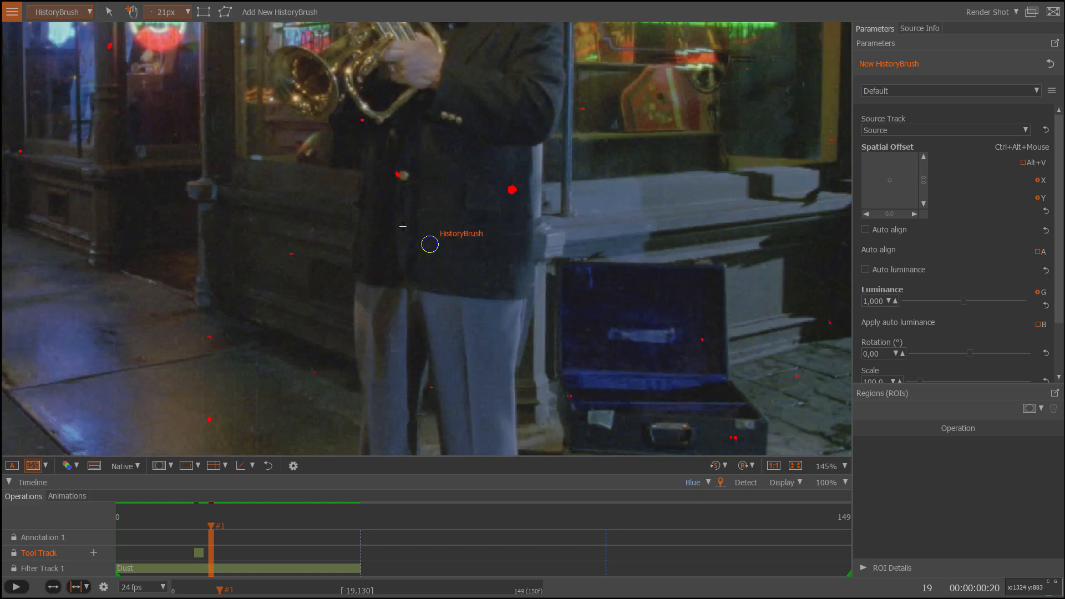
{"action": "scroll", "coordinate": [430, 244], "scroll_direction": "down", "scroll_amount": 2}
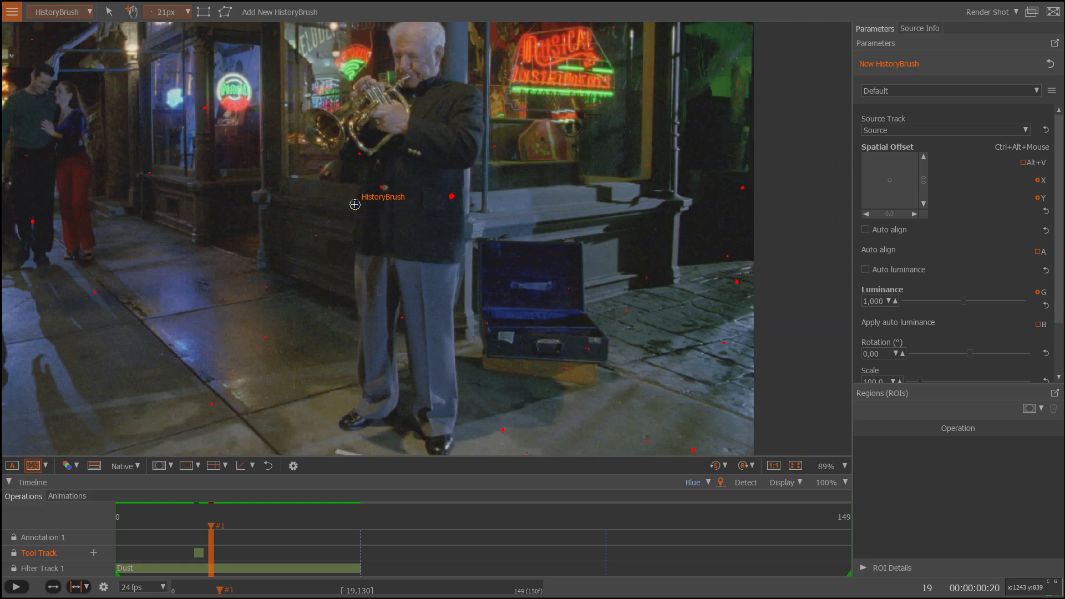
- Advance to frame 62 in the second shot and play the shot to check its image stability
{"action": "key", "text": "Right"}
{"action": "key", "text": "Right"}
{"action": "key", "text": "Right"}
{"action": "key", "text": "Right"}
{"action": "scroll", "coordinate": [364, 204], "scroll_direction": "down", "scroll_amount": 2}
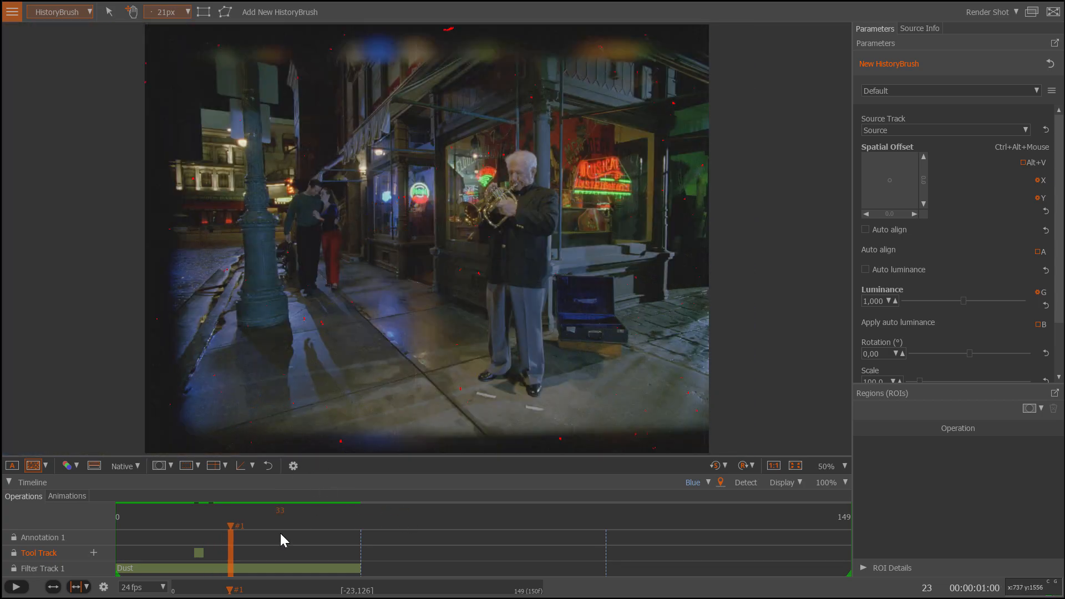
{"action": "left_click", "coordinate": [420, 515]}
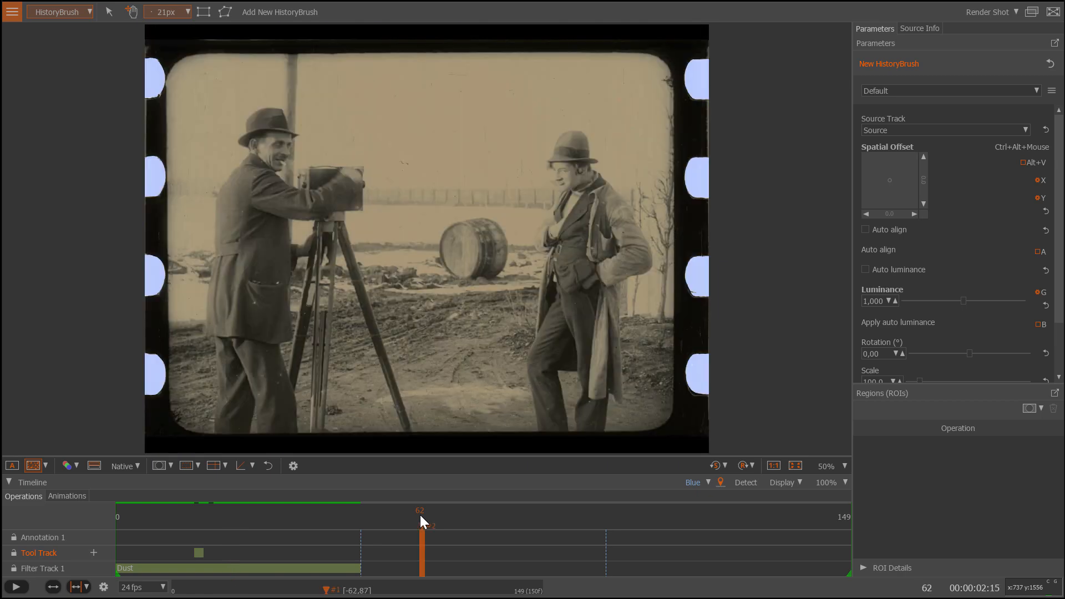
{"action": "scroll", "coordinate": [431, 130], "scroll_direction": "down", "scroll_amount": 1}
{"action": "key", "text": "space"}
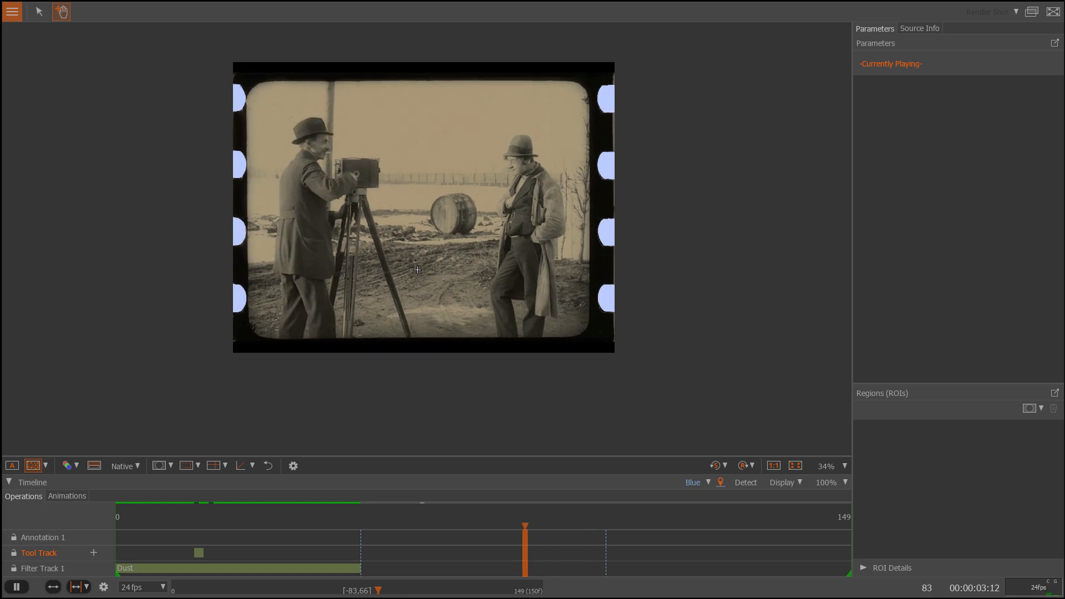
{"action": "scroll", "coordinate": [417, 270], "scroll_direction": "up", "scroll_amount": 1}
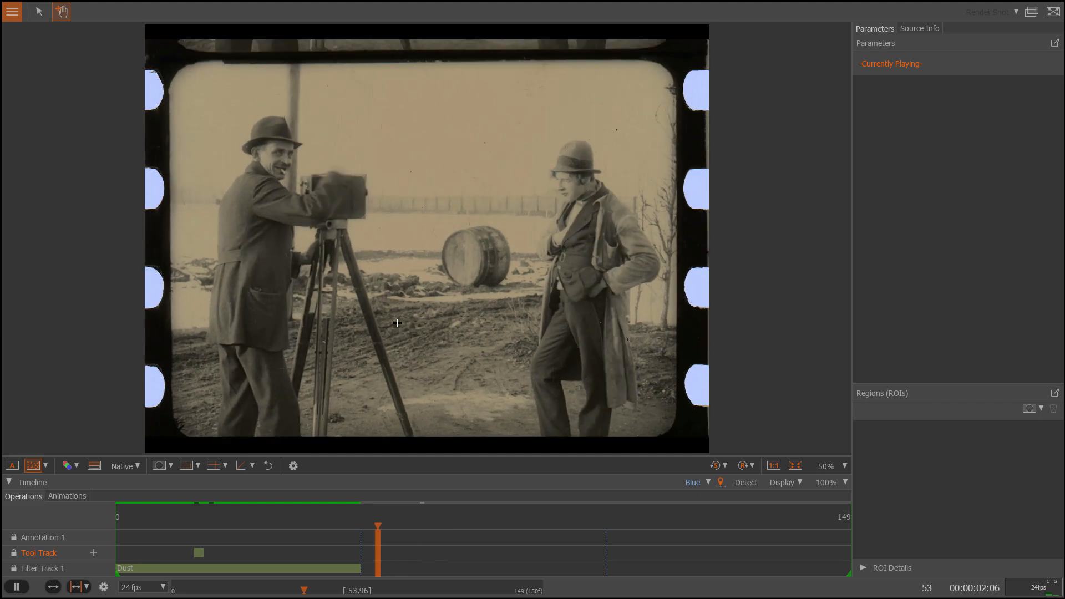
{"action": "key", "text": "space"}
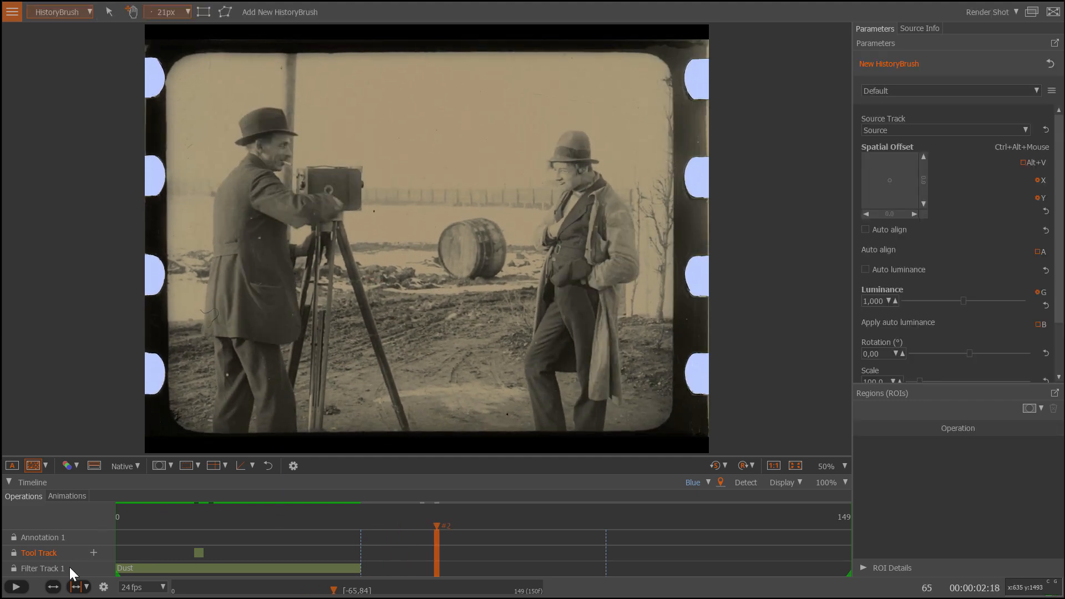
- Add a StabROITracking filter to Filter Track 1 on the second shot, covering frames 50 to 99
{"action": "left_click", "coordinate": [71, 573]}
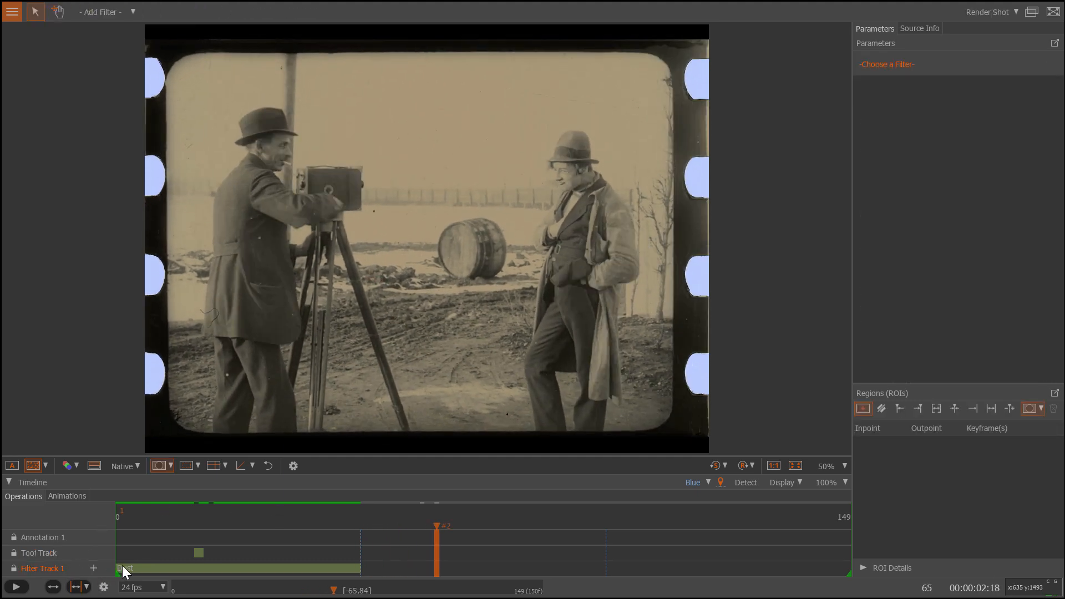
{"action": "left_click", "coordinate": [93, 570]}
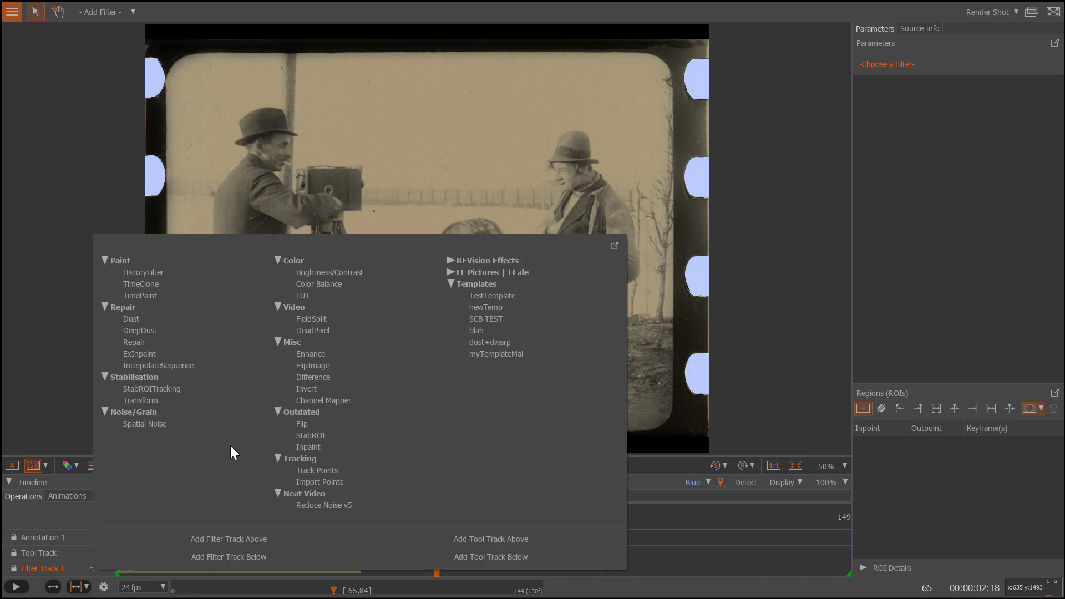
{"action": "left_click", "coordinate": [151, 389]}
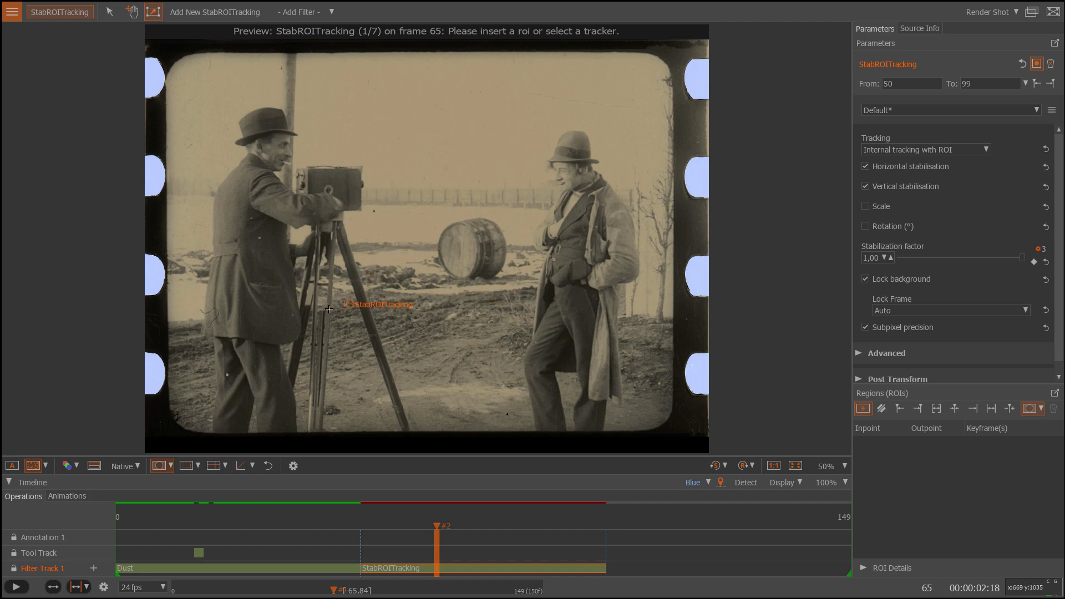
{"action": "scroll", "coordinate": [355, 297], "scroll_direction": "up", "scroll_amount": 5}
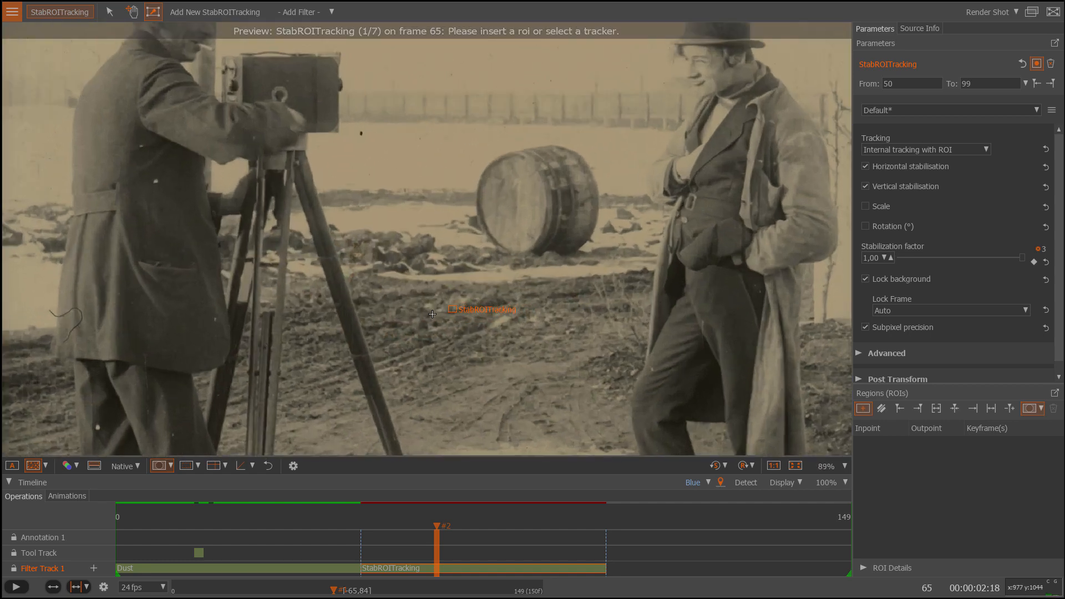
- Draw a tracking region around the tripod's centre legs below the camera on frame 65 and render the shot
{"action": "scroll", "coordinate": [691, 175], "scroll_direction": "down", "scroll_amount": 2}
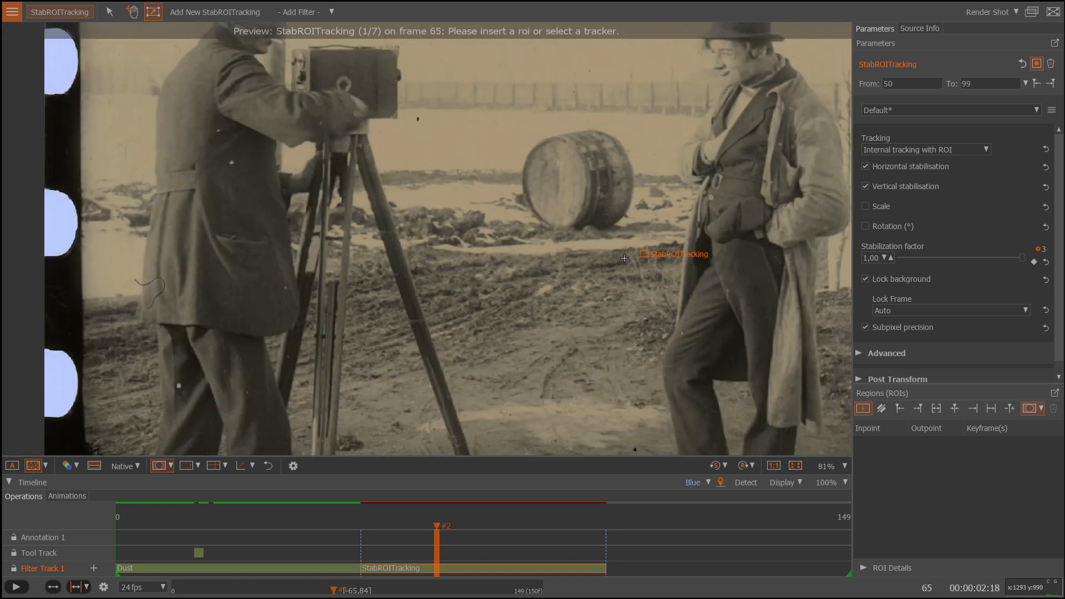
{"action": "scroll", "coordinate": [367, 259], "scroll_direction": "down", "scroll_amount": 2}
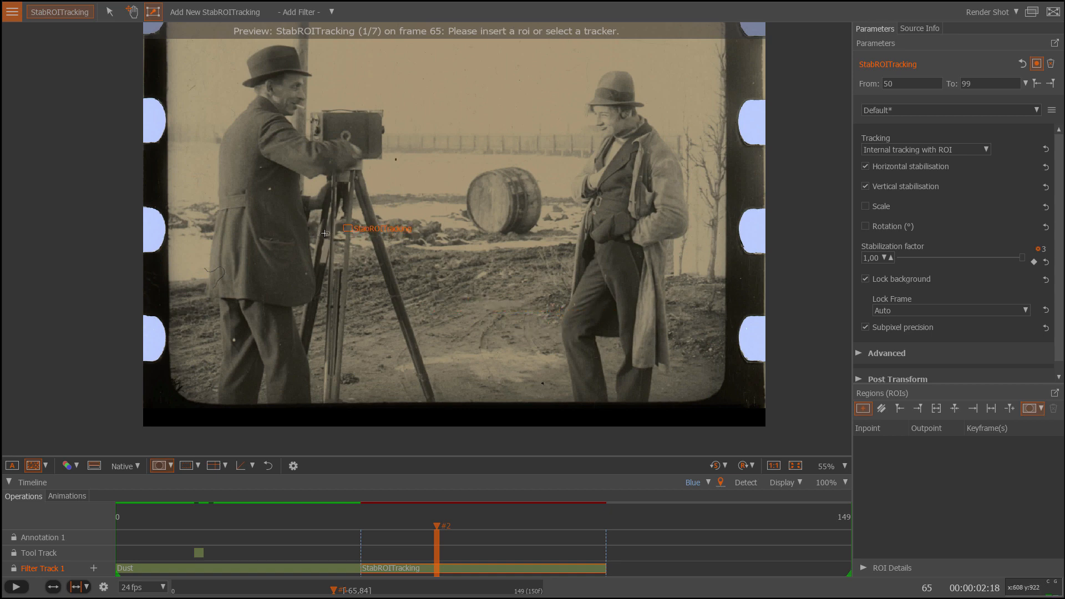
{"action": "left_click_drag", "start_coordinate": [322, 231], "coordinate": [366, 394]}
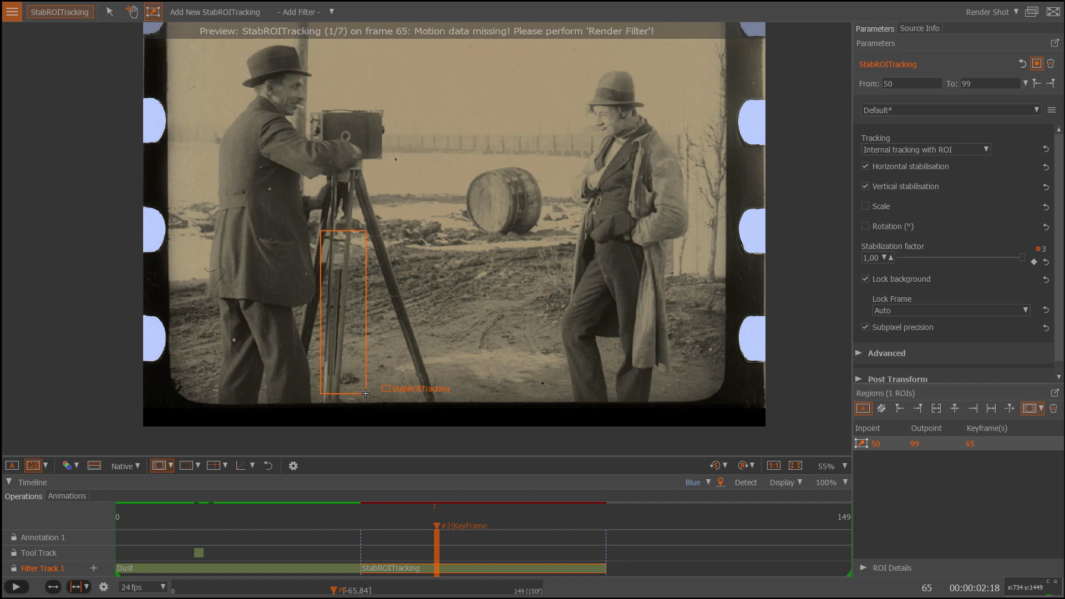
{"action": "scroll", "coordinate": [350, 296], "scroll_direction": "down", "scroll_amount": 2}
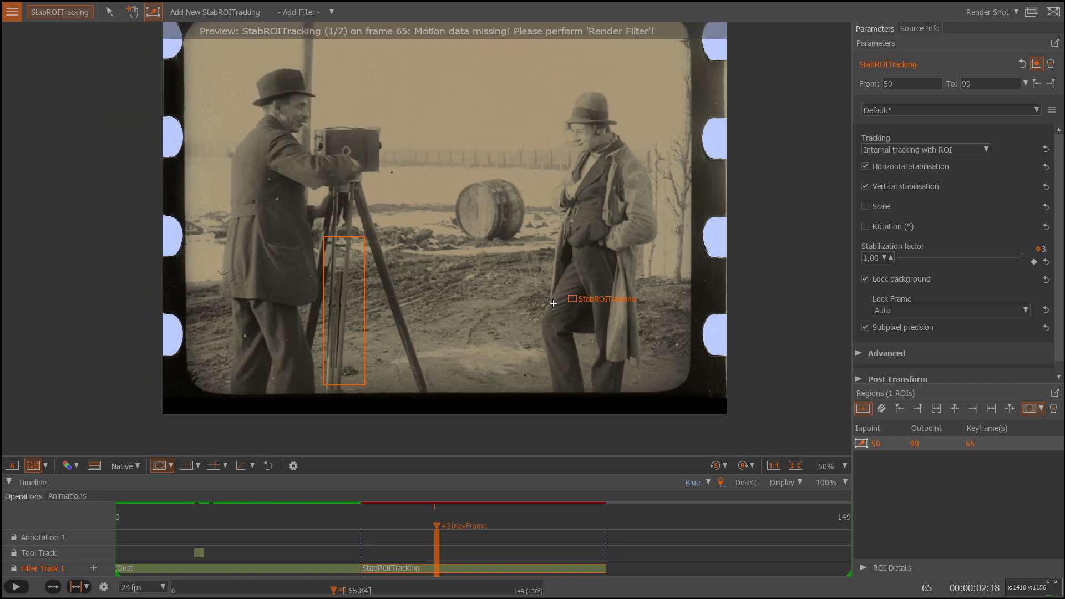
{"action": "left_click", "coordinate": [989, 13]}
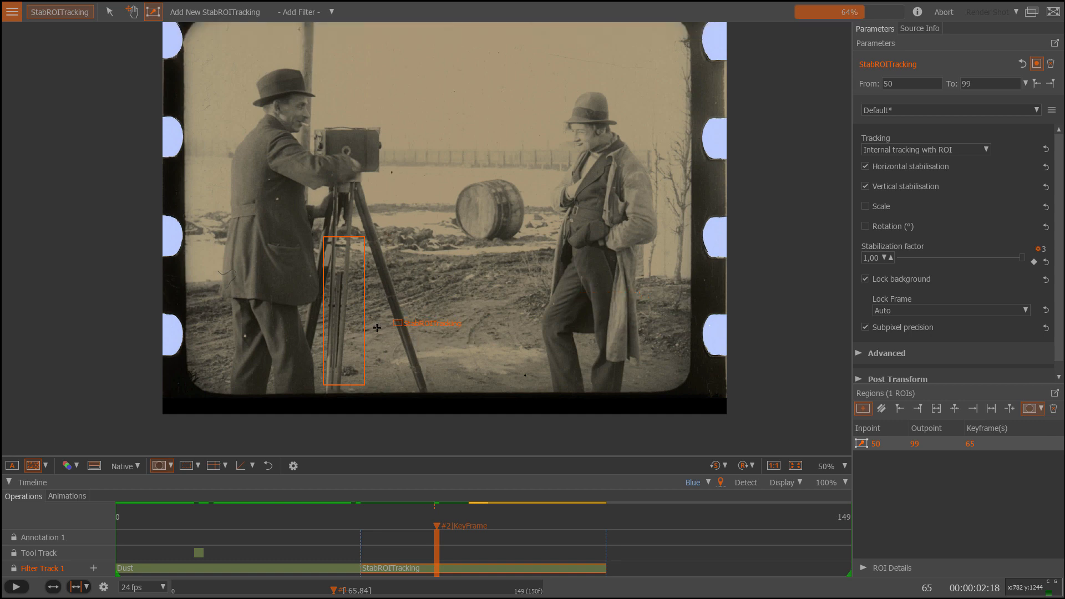
- Step back to frame 63 and switch the viewer comparison from B / Difference to A / B
{"action": "key", "text": "Left"}
{"action": "key", "text": "Left"}
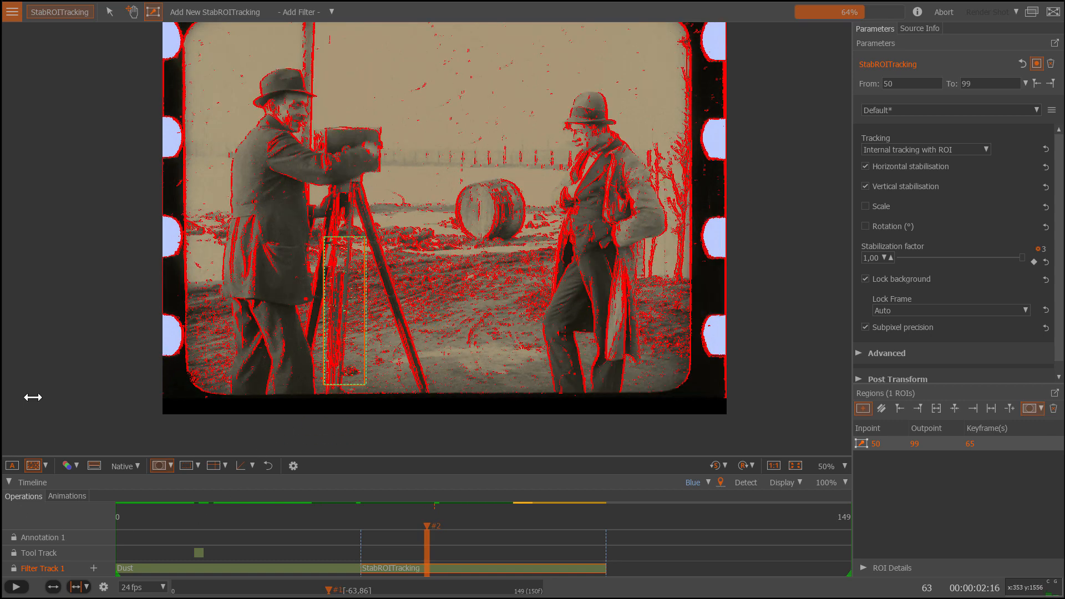
{"action": "left_click", "coordinate": [43, 466]}
{"action": "left_click", "coordinate": [42, 483]}
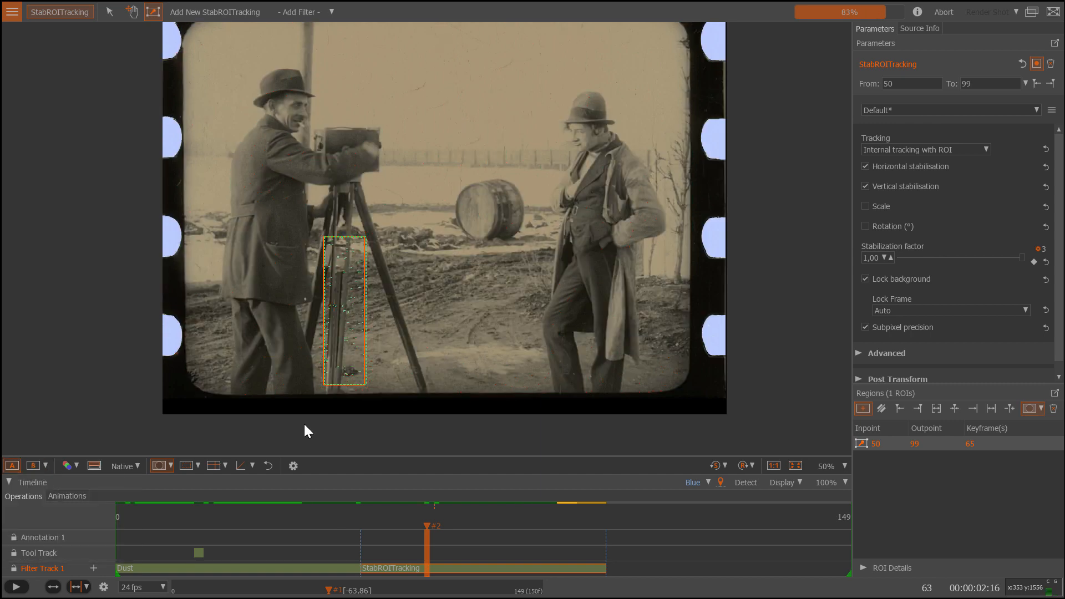
- Step back and forth through the rendered frames around 65 to 76 to check the tracked region and stabilisation
{"action": "key", "text": "Right"}
{"action": "key", "text": "Right"}
{"action": "key", "text": "Right"}
{"action": "key", "text": "Right"}
{"action": "key", "text": "Right"}
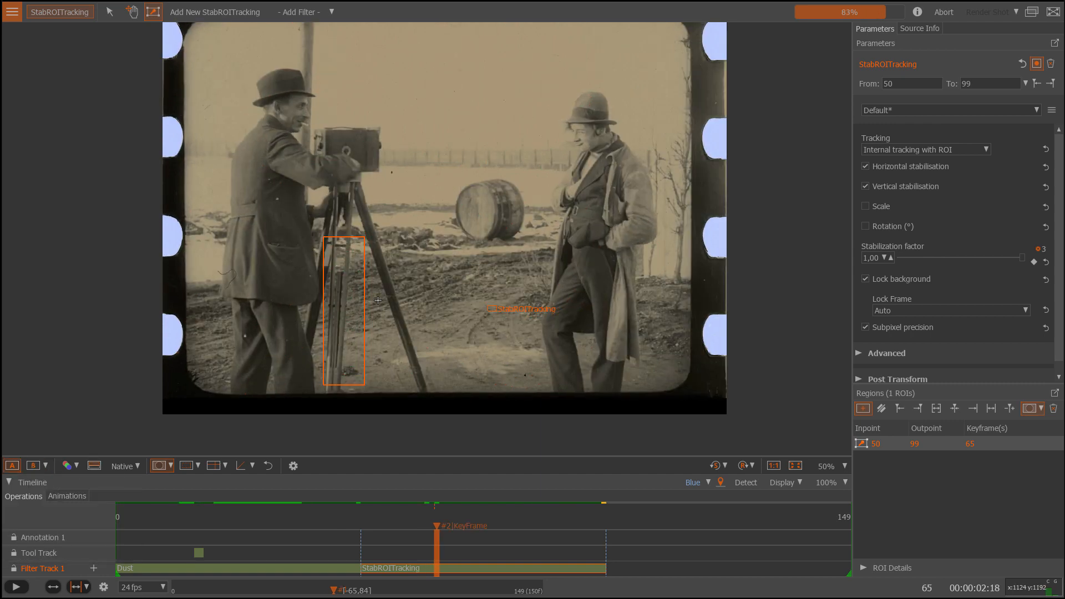
{"action": "key", "text": "Right"}
{"action": "key", "text": "Right"}
{"action": "key", "text": "Right"}
{"action": "key", "text": "Right"}
{"action": "key", "text": "Right"}
{"action": "key", "text": "Right"}
{"action": "key", "text": "Right"}
{"action": "key", "text": "Right"}
{"action": "key", "text": "Right"}
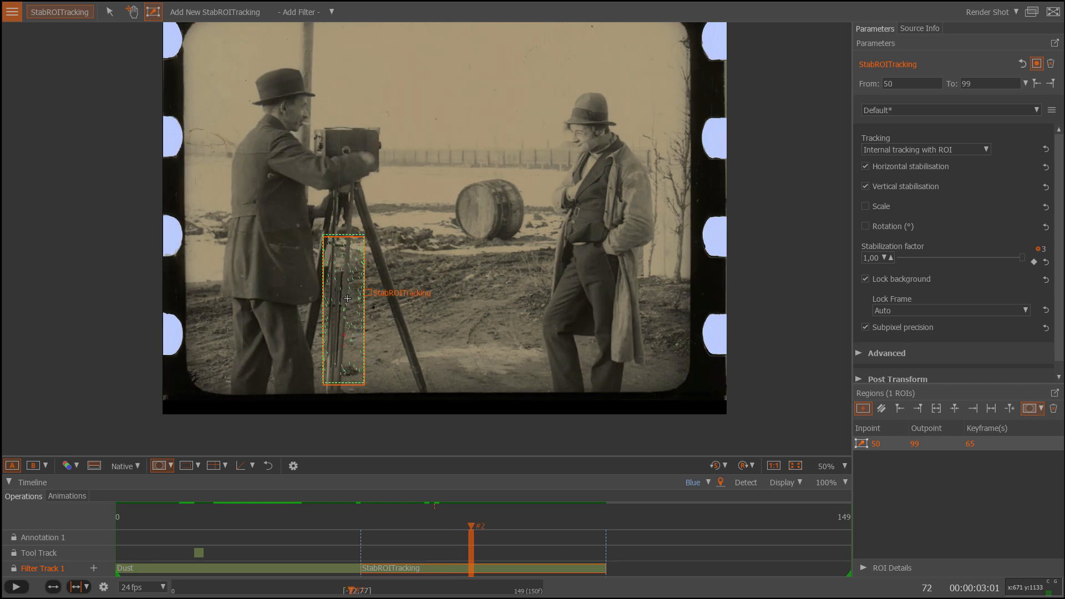
{"action": "key", "text": "Left"}
{"action": "key", "text": "Left"}
{"action": "key", "text": "Left"}
{"action": "key", "text": "Left"}
{"action": "key", "text": "Left"}
{"action": "key", "text": "Left"}
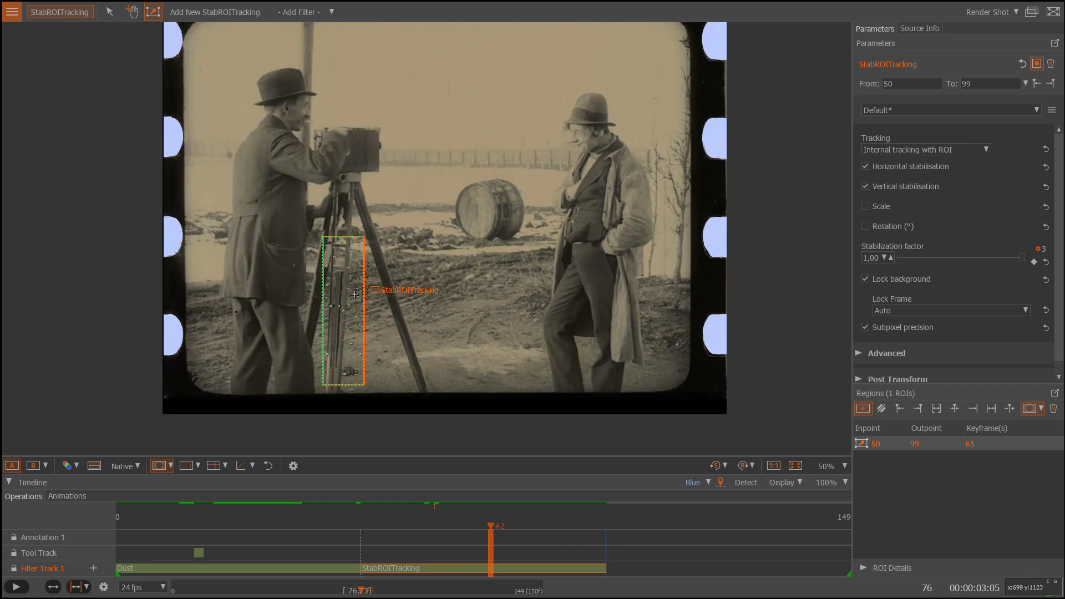
- Set the viewer to SideBySide Horizontal and play the second shot to compare the two versions' image stability
{"action": "scroll", "coordinate": [389, 307], "scroll_direction": "down", "scroll_amount": 2}
{"action": "scroll", "coordinate": [390, 308], "scroll_direction": "down", "scroll_amount": 1}
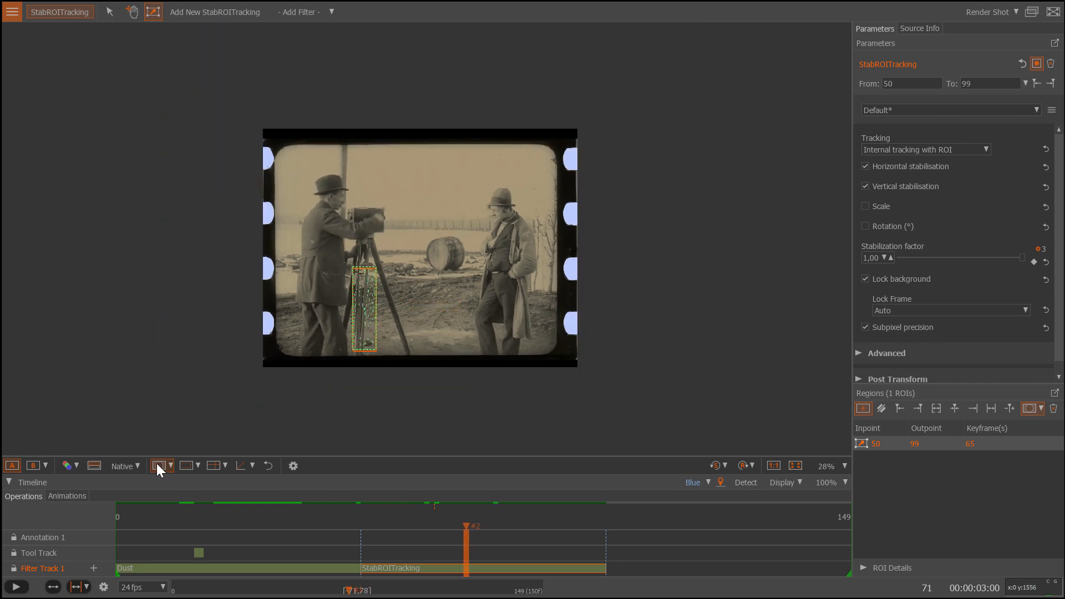
{"action": "left_click", "coordinate": [45, 466]}
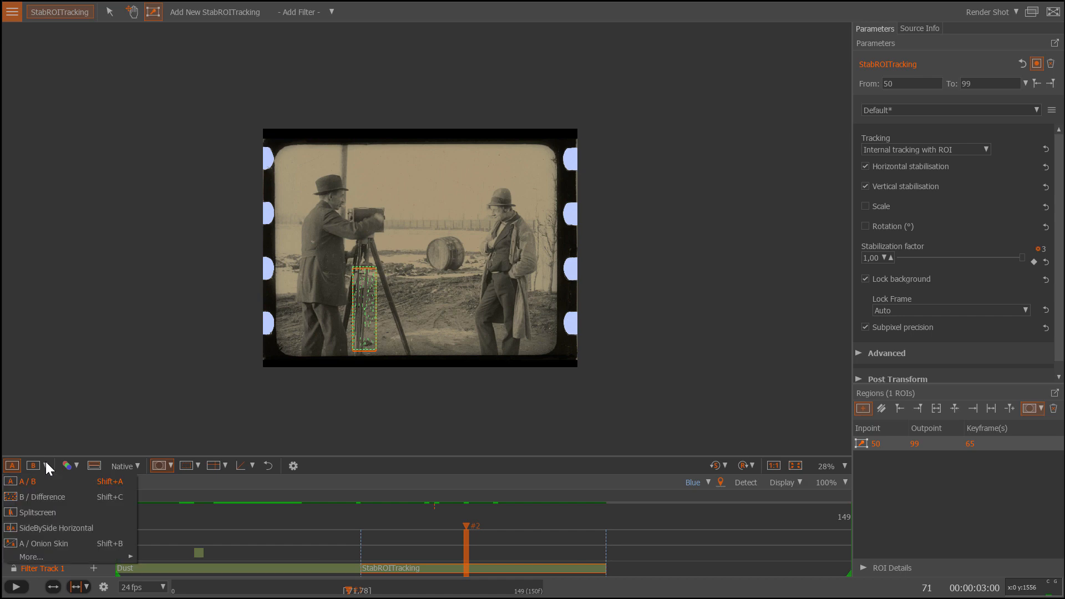
{"action": "left_click", "coordinate": [56, 528]}
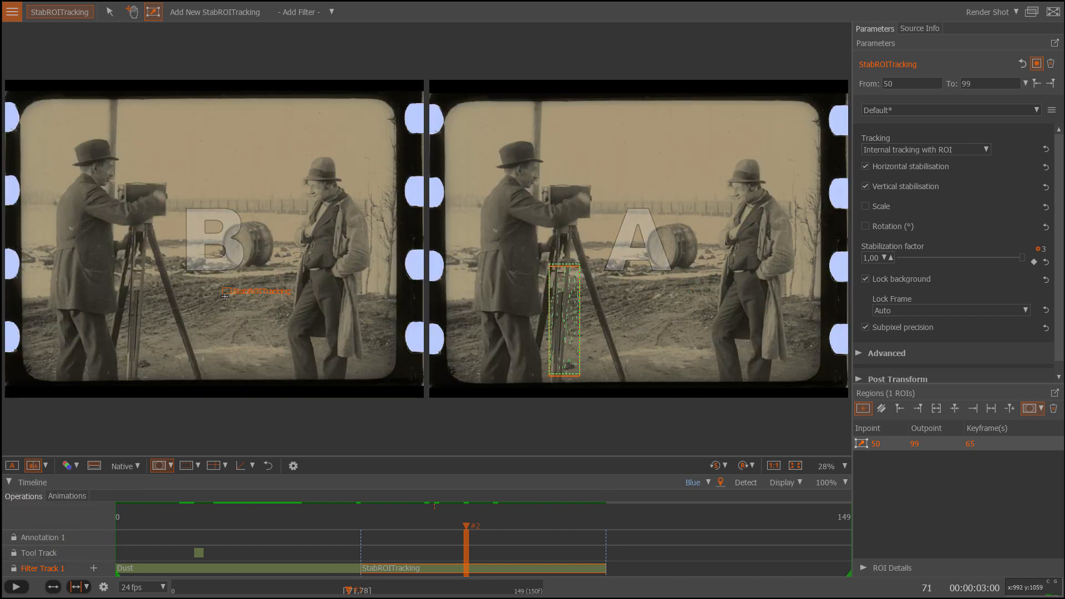
{"action": "key", "text": "space"}
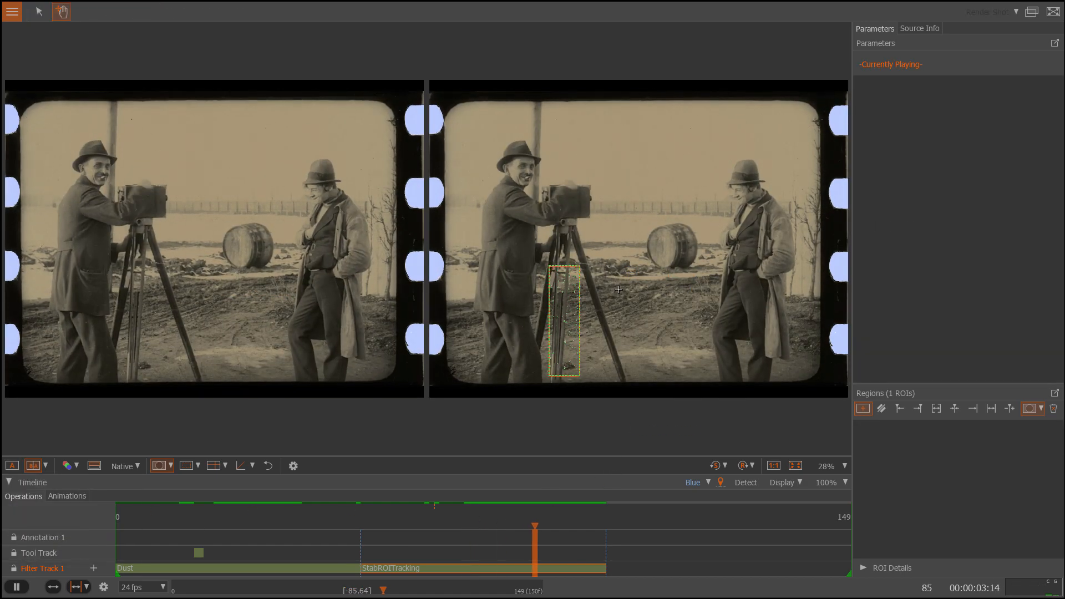
{"action": "scroll", "coordinate": [684, 270], "scroll_direction": "up", "scroll_amount": 4}
{"action": "scroll", "coordinate": [686, 244], "scroll_direction": "up", "scroll_amount": 3}
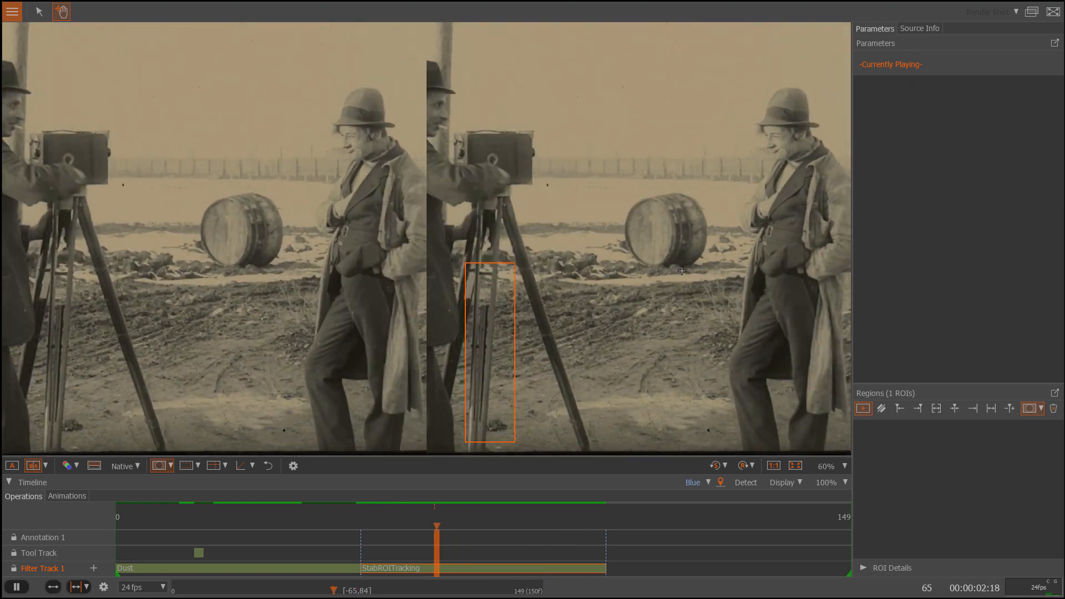
{"action": "scroll", "coordinate": [689, 229], "scroll_direction": "down", "scroll_amount": 4}
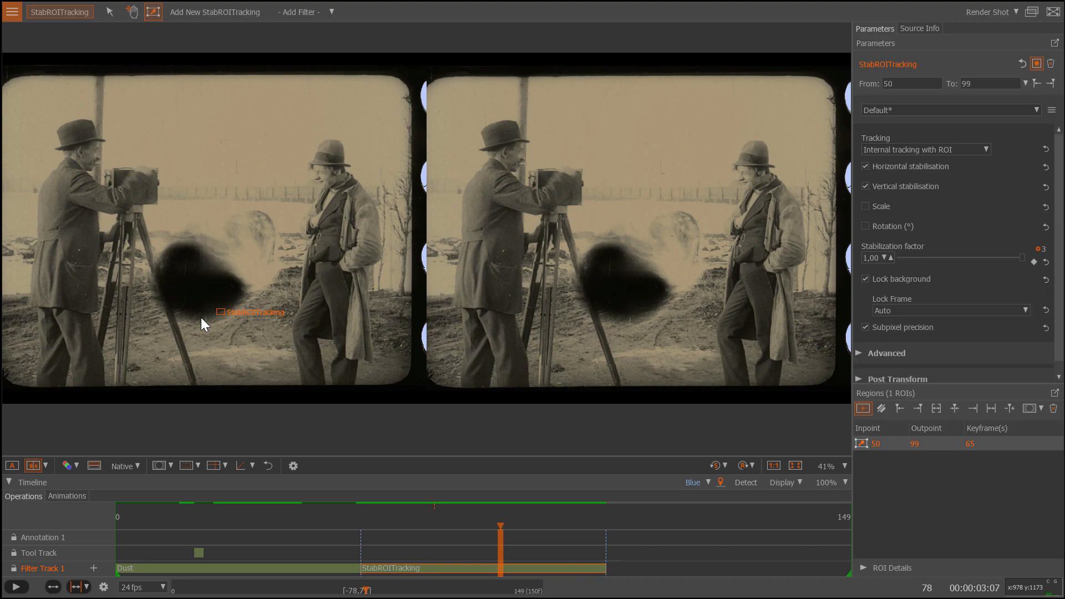
- Compare the large dark blotch on frame 78 with the neighbouring frames and reset the viewer
{"action": "key", "text": "Left"}
{"action": "key", "text": "Left"}
{"action": "key", "text": "Left"}
{"action": "key", "text": "Left"}
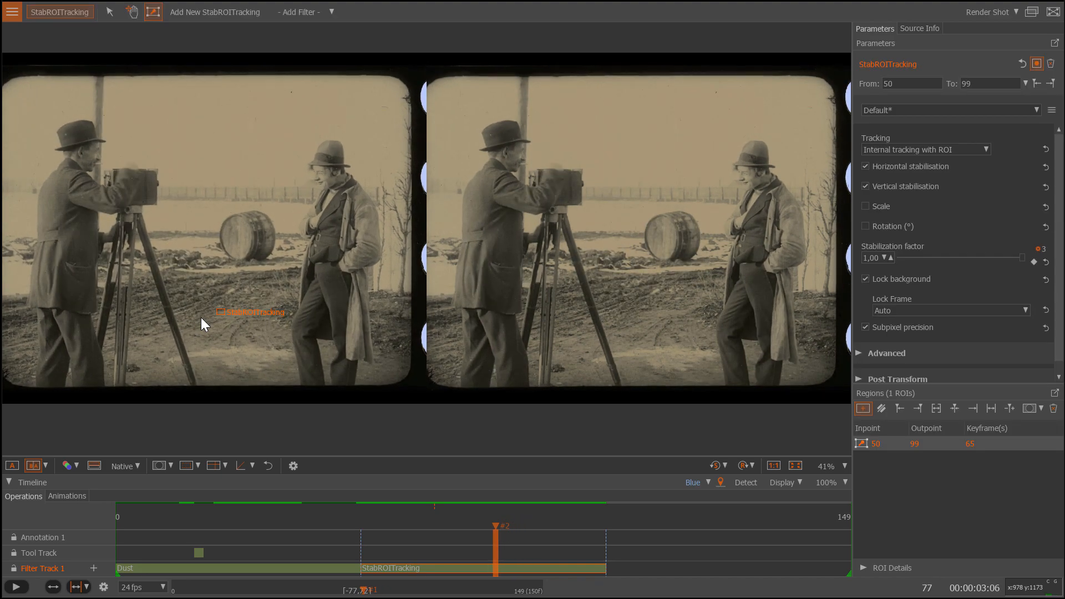
{"action": "key", "text": "Right"}
{"action": "key", "text": "Right"}
{"action": "key", "text": "Left"}
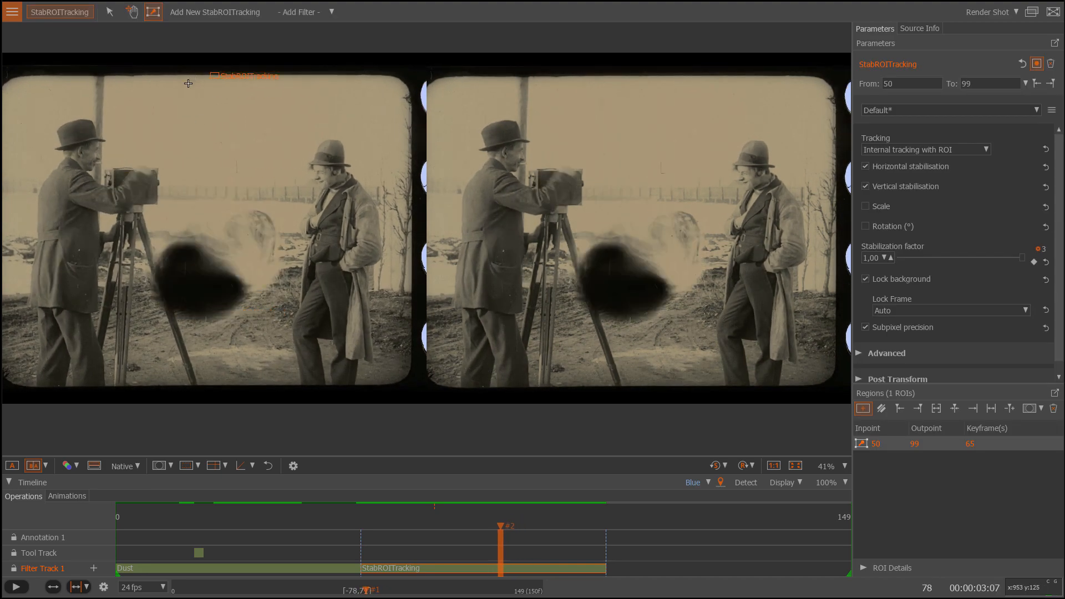
{"action": "left_click", "coordinate": [268, 467]}
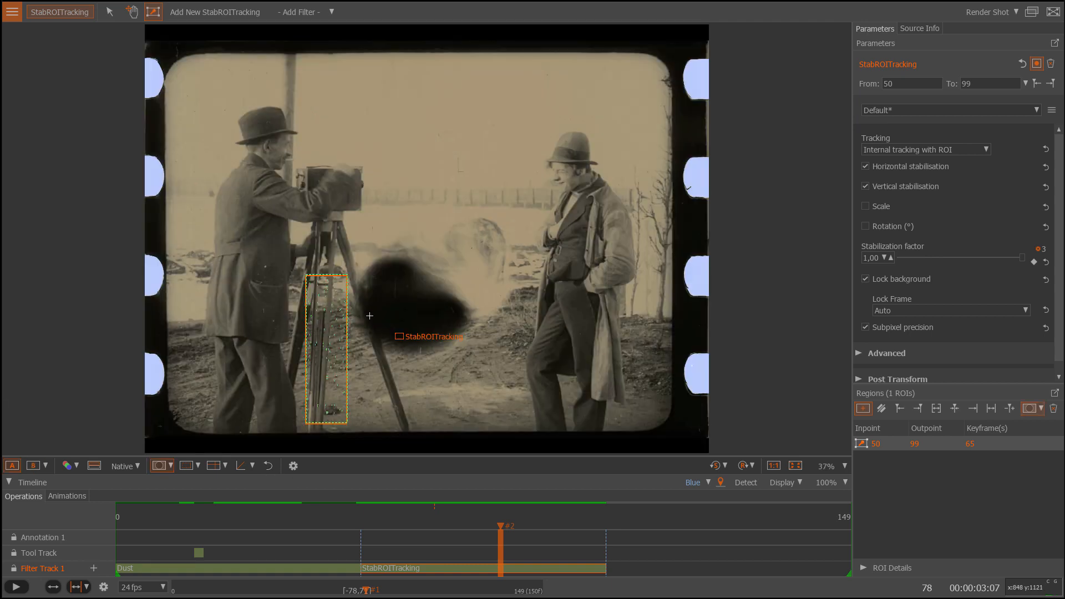
- Repair the large dark blotch and faded barrel on frame 78 with the Interpolate tool and a 622 px brush on the Tool Track
{"action": "left_click", "coordinate": [53, 553]}
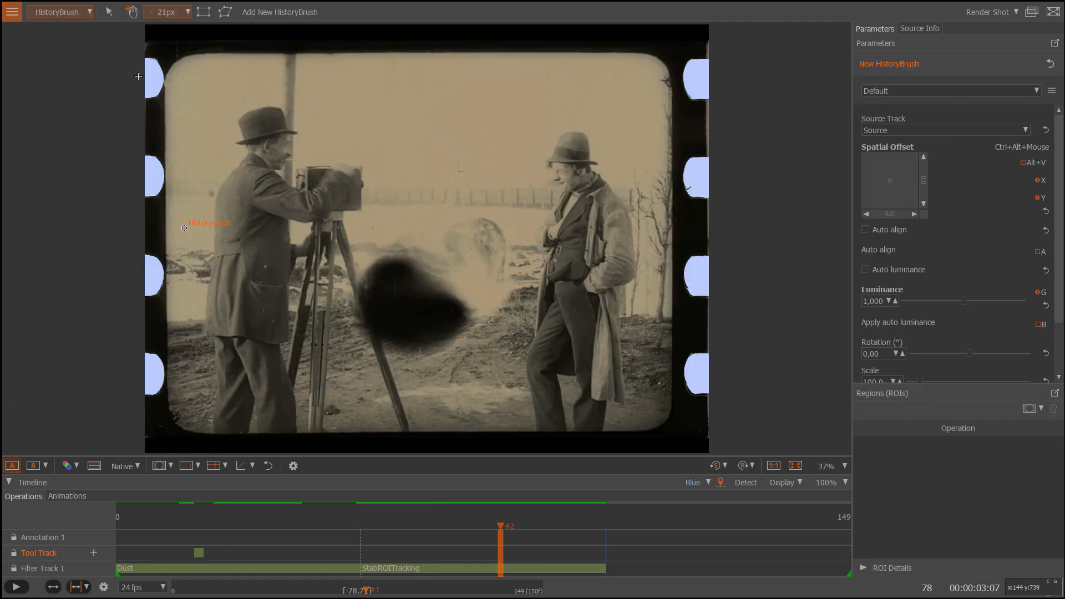
{"action": "left_click", "coordinate": [90, 12]}
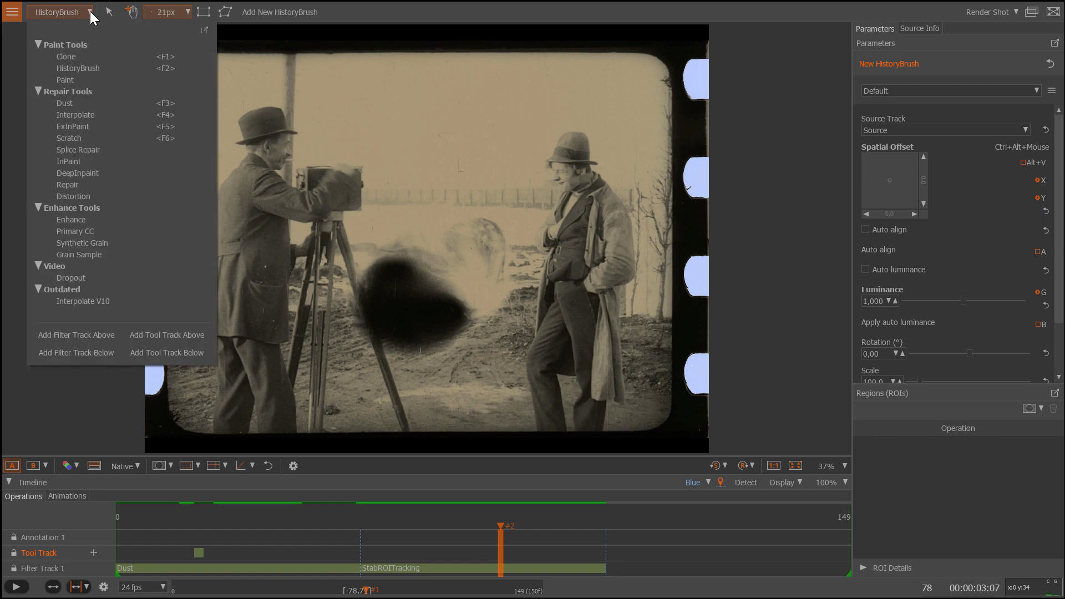
{"action": "left_click", "coordinate": [80, 114]}
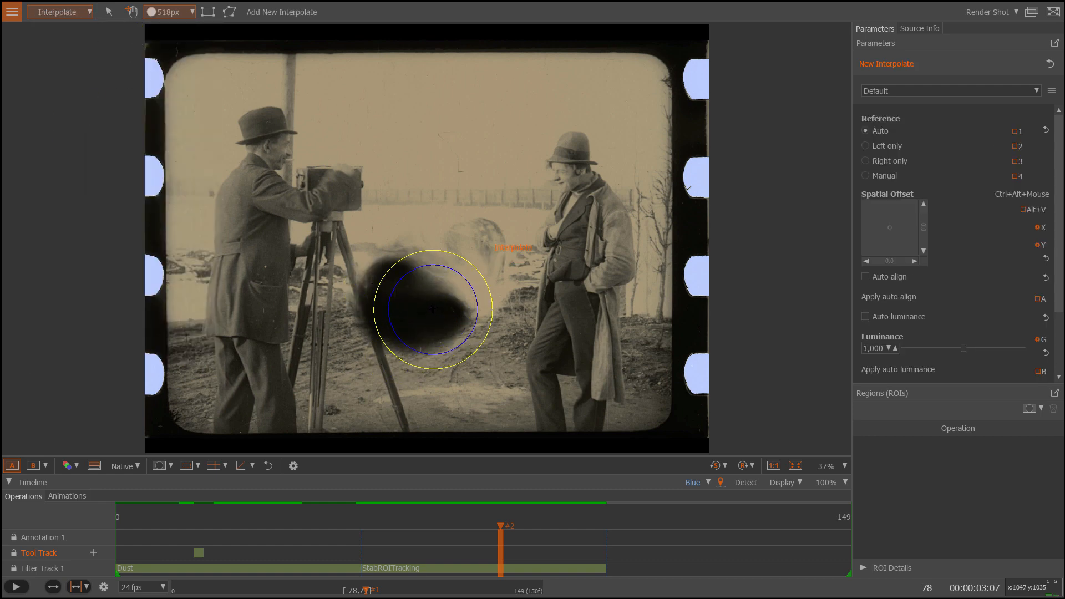
{"action": "scroll", "coordinate": [433, 310], "scroll_direction": "up", "scroll_amount": 2}
{"action": "mouse_move", "coordinate": [477, 269]}
{"action": "left_mouse_down"}
{"action": "mouse_move", "coordinate": [472, 260]}
{"action": "mouse_move", "coordinate": [393, 312]}
{"action": "mouse_move", "coordinate": [448, 274]}
{"action": "mouse_move", "coordinate": [445, 292]}
{"action": "left_mouse_up"}
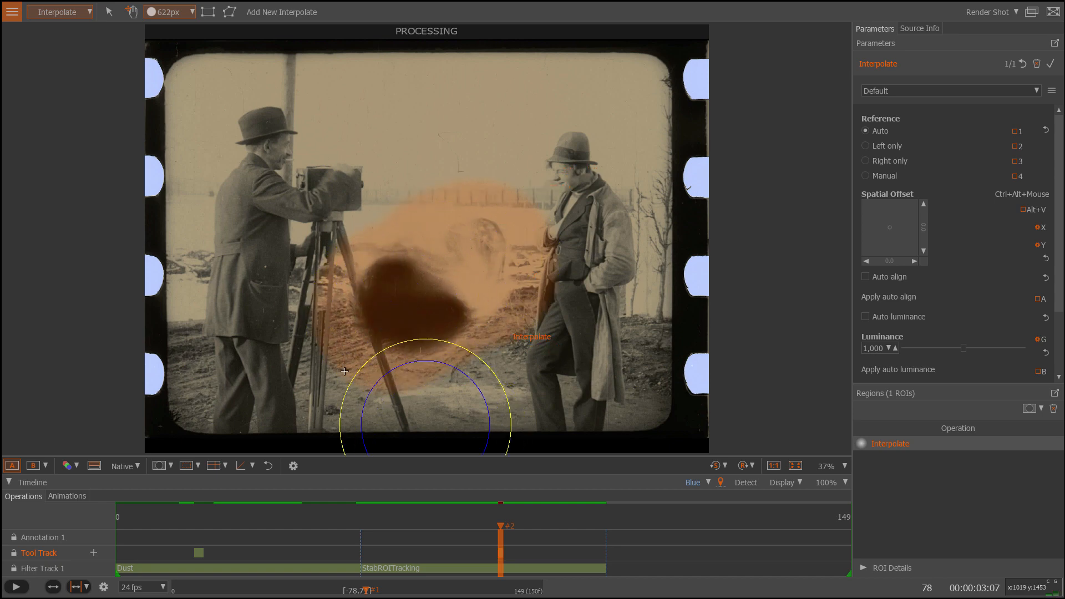
{"action": "scroll", "coordinate": [373, 234], "scroll_direction": "down", "scroll_amount": 2}
- Compare the interpolated area on frame 78 with its neighbouring frames to check the repair
{"action": "key", "text": "Left"}
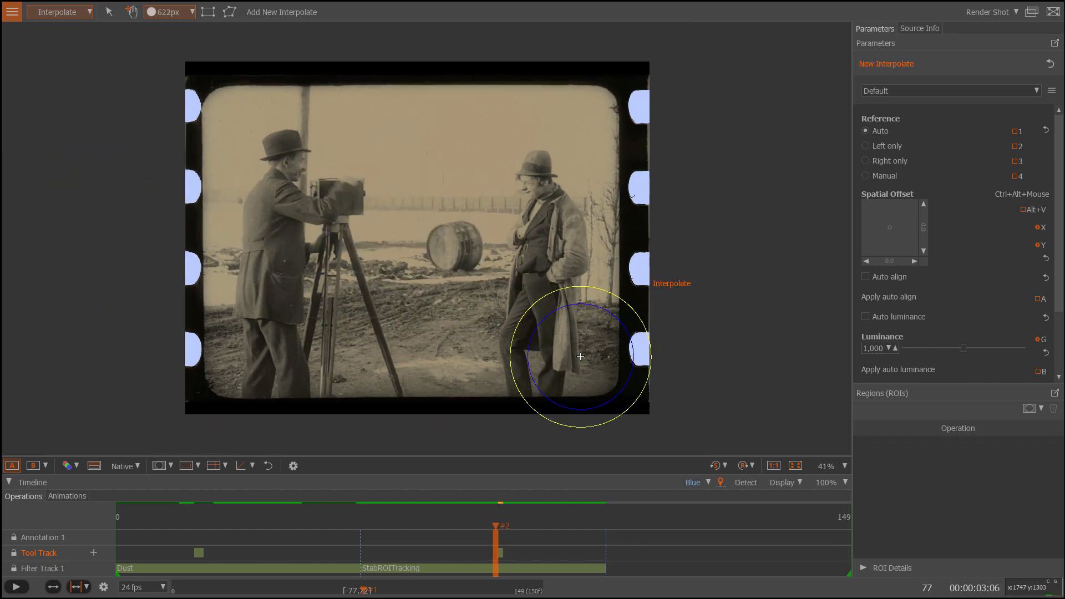
{"action": "key", "text": "Right"}
{"action": "key", "text": "Right"}
{"action": "key", "text": "Left"}
{"action": "key", "text": "Left"}
{"action": "key", "text": "Left"}
{"action": "key", "text": "Right"}
{"action": "key", "text": "Right"}
{"action": "key", "text": "Right"}
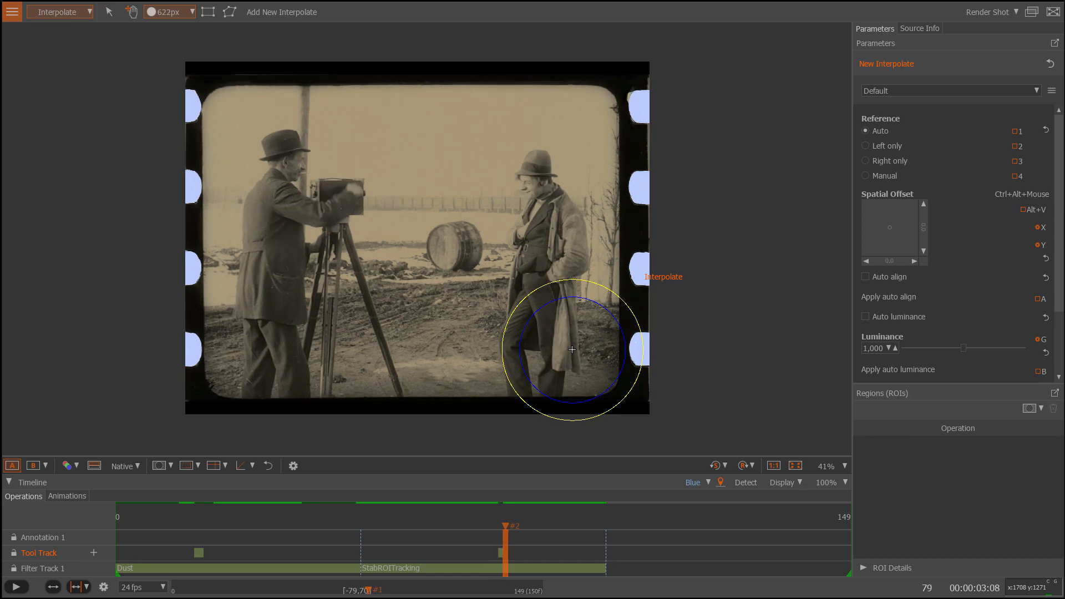
{"action": "key", "text": "Left"}
{"action": "scroll", "coordinate": [451, 287], "scroll_direction": "down", "scroll_amount": 1}
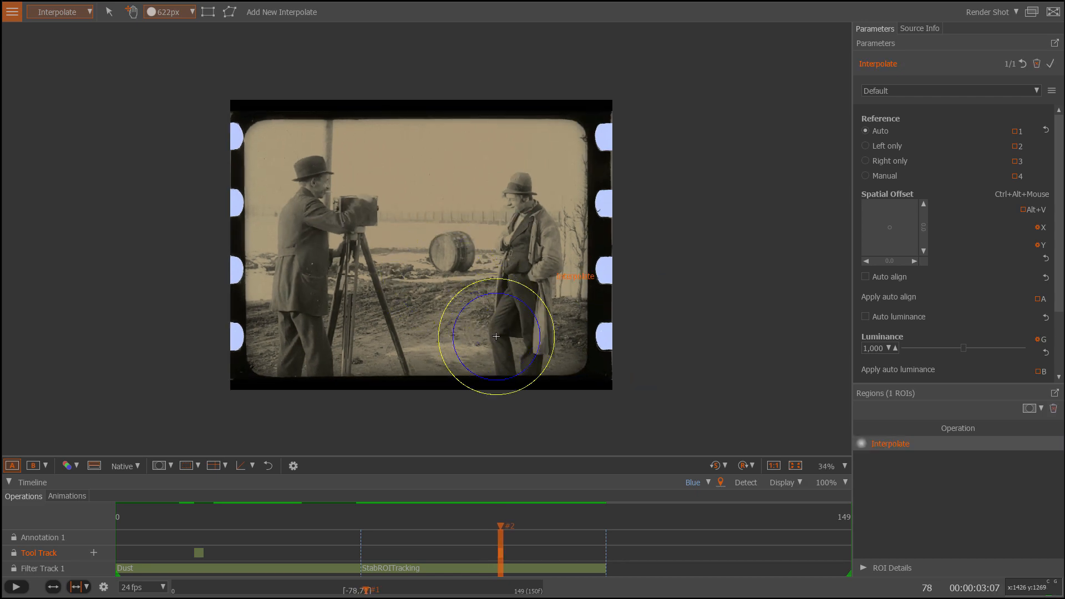
{"action": "scroll", "coordinate": [496, 337], "scroll_direction": "up", "scroll_amount": 2}
{"action": "key", "text": "Right"}
{"action": "key", "text": "Right"}
{"action": "key", "text": "Right"}
{"action": "key", "text": "Right"}
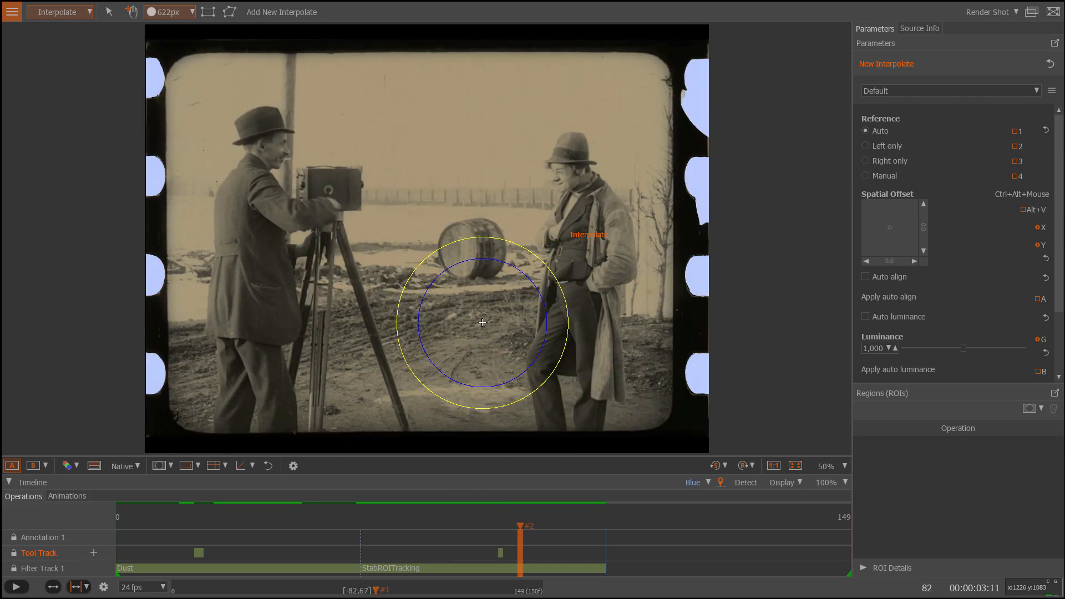
{"action": "key", "text": "Left"}
{"action": "key", "text": "Left"}
{"action": "key", "text": "Left"}
{"action": "key", "text": "Left"}
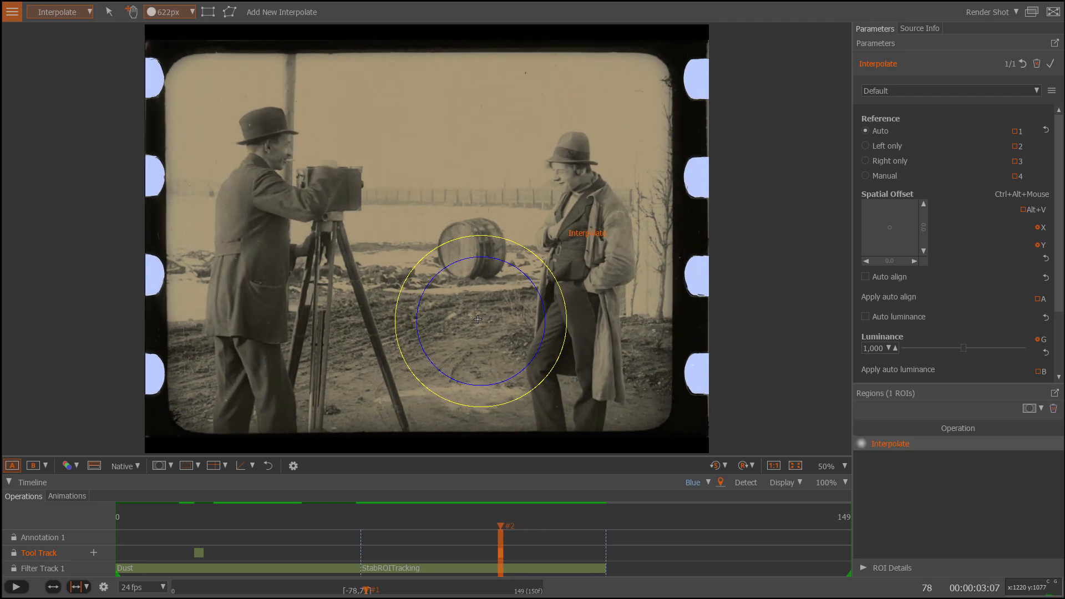
- Step back and forth through frames 67 to 76 of the second shot to inspect the stabilised images
{"action": "key", "text": "Left"}
{"action": "key", "text": "Left"}
{"action": "key", "text": "Left"}
{"action": "key", "text": "Left"}
{"action": "key", "text": "Left"}
{"action": "key", "text": "Left"}
{"action": "key", "text": "Left"}
{"action": "key", "text": "Left"}
{"action": "key", "text": "Left"}
{"action": "key", "text": "Left"}
{"action": "key", "text": "Left"}
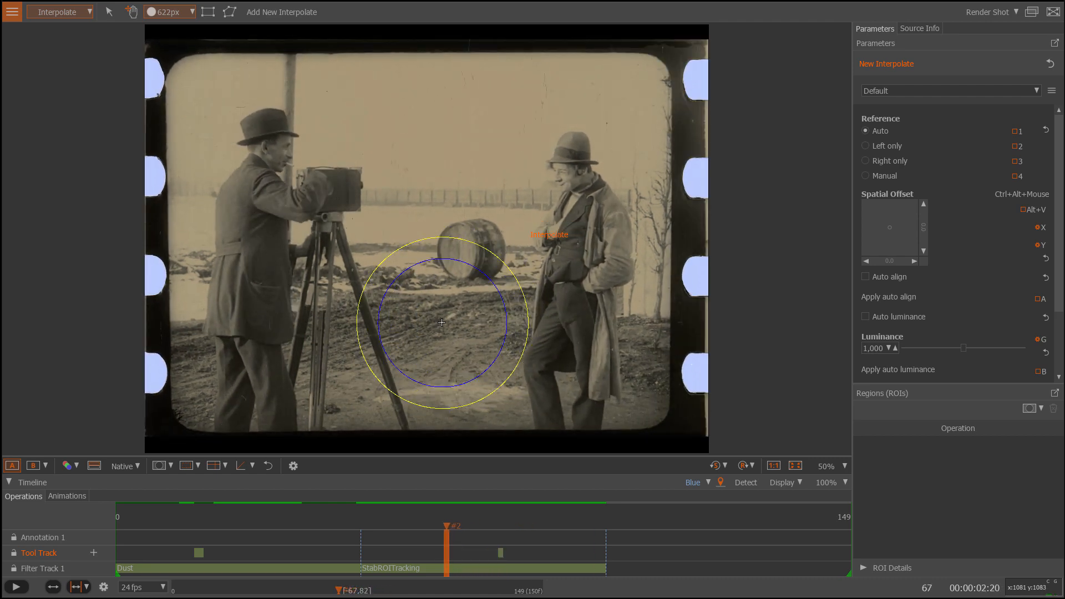
{"action": "key", "text": "Left"}
{"action": "key", "text": "Left"}
{"action": "key", "text": "Right"}
{"action": "key", "text": "Right"}
{"action": "key", "text": "Right"}
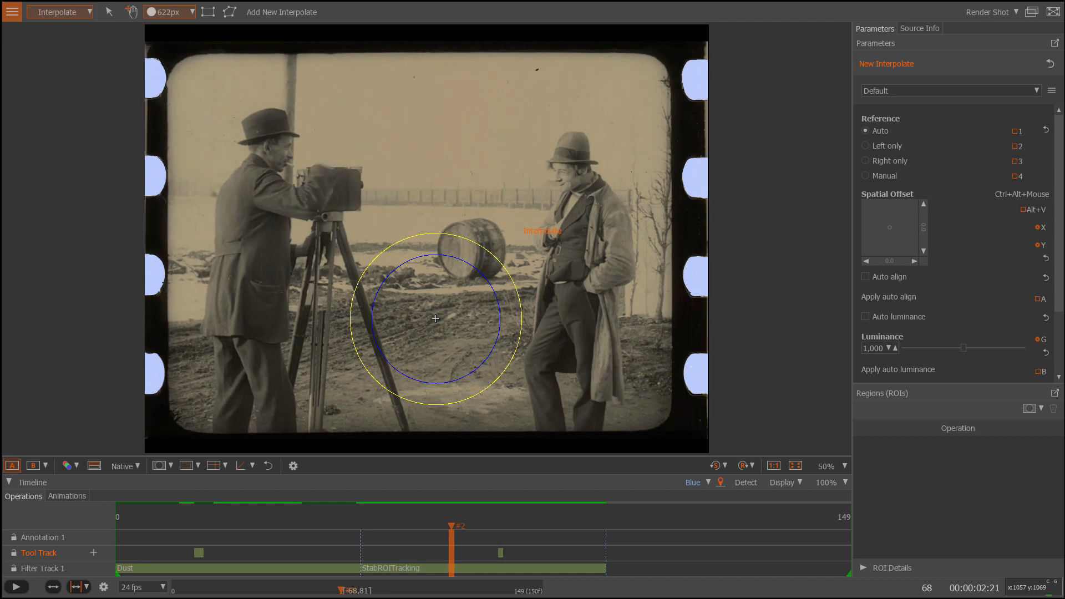
{"action": "key", "text": "Right"}
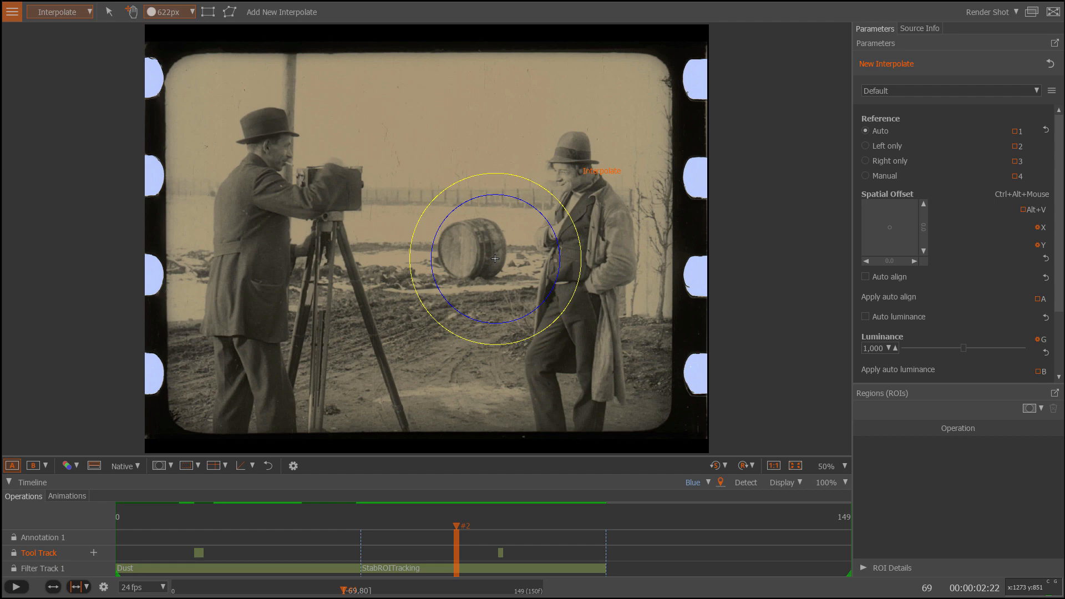
{"action": "scroll", "coordinate": [489, 255], "scroll_direction": "down", "scroll_amount": 1}
{"action": "key", "text": "Right"}
{"action": "key", "text": "Right"}
{"action": "key", "text": "Right"}
{"action": "key", "text": "Right"}
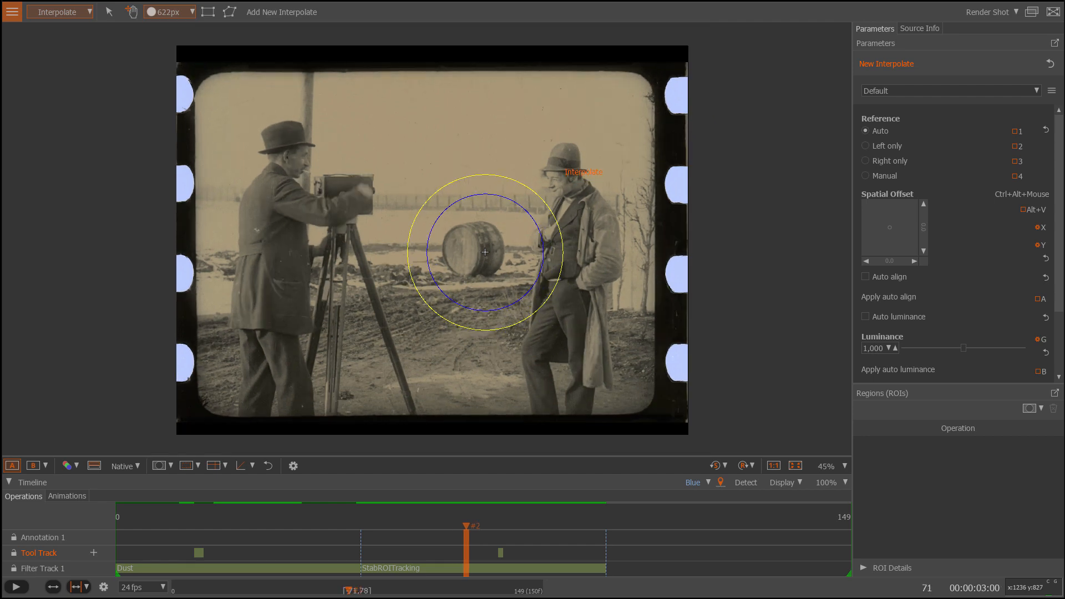
{"action": "key", "text": "Left"}
{"action": "key", "text": "Left"}
{"action": "key", "text": "Left"}
{"action": "key", "text": "Right"}
{"action": "key", "text": "Right"}
{"action": "key", "text": "Right"}
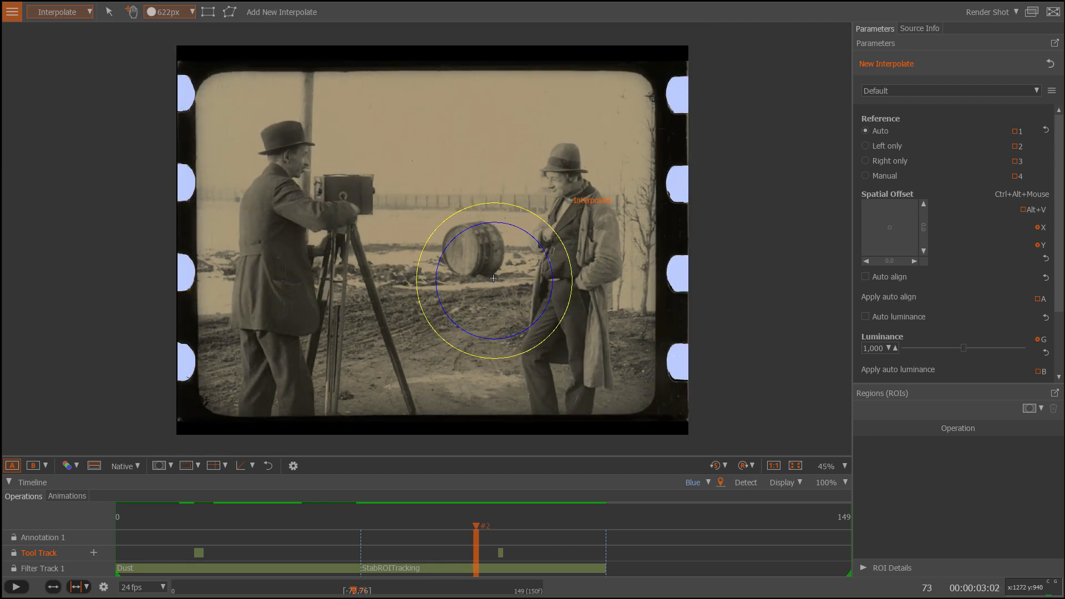
{"action": "key", "text": "Left"}
{"action": "key", "text": "Left"}
{"action": "key", "text": "Right"}
{"action": "key", "text": "Right"}
{"action": "key", "text": "Right"}
{"action": "key", "text": "Right"}
{"action": "key", "text": "Right"}
{"action": "key", "text": "Right"}
{"action": "key", "text": "Right"}
{"action": "key", "text": "Right"}
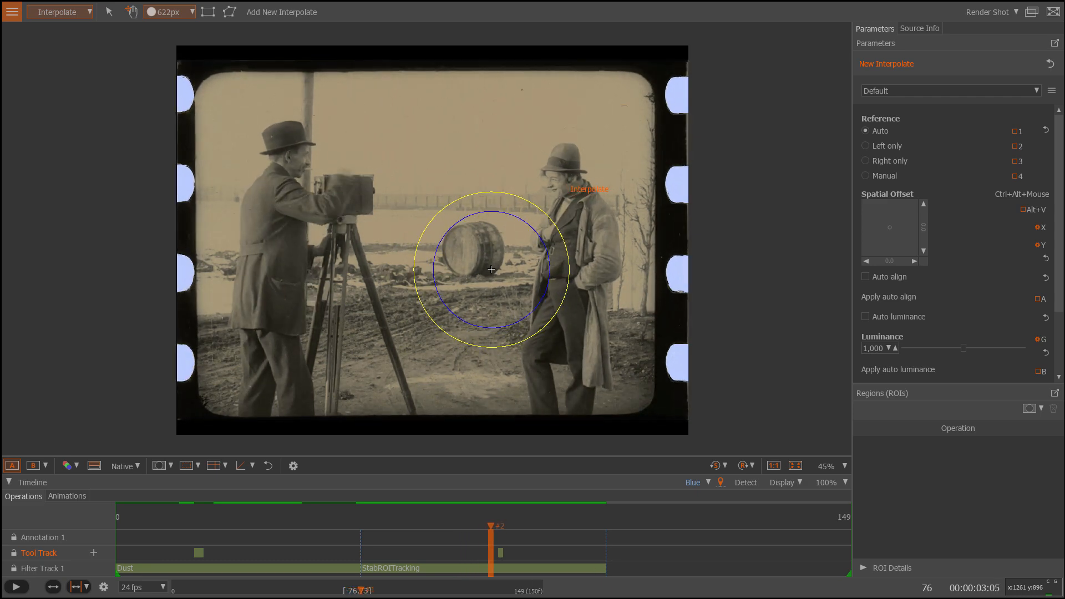
{"action": "key", "text": "Left"}
{"action": "key", "text": "Left"}
{"action": "key", "text": "Left"}
{"action": "key", "text": "Left"}
{"action": "key", "text": "Left"}
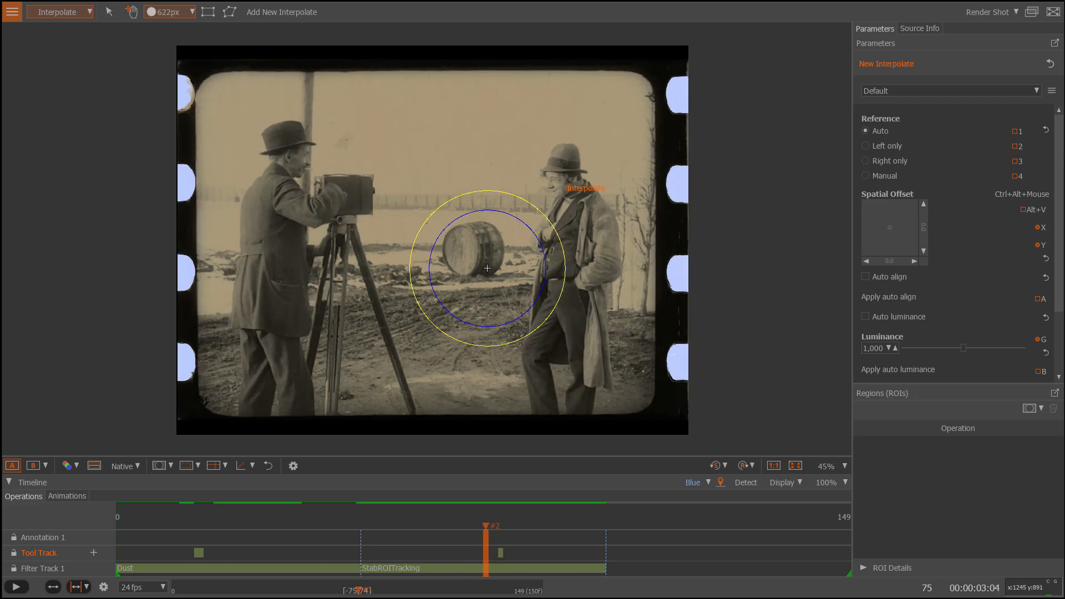
- Step back and forth between frames 69 and 78 to check the interpolated frame against the preceding stabilised frames
{"action": "key", "text": "Left"}
{"action": "key", "text": "Left"}
{"action": "key", "text": "Left"}
{"action": "key", "text": "Left"}
{"action": "key", "text": "Right"}
{"action": "key", "text": "Right"}
{"action": "key", "text": "Right"}
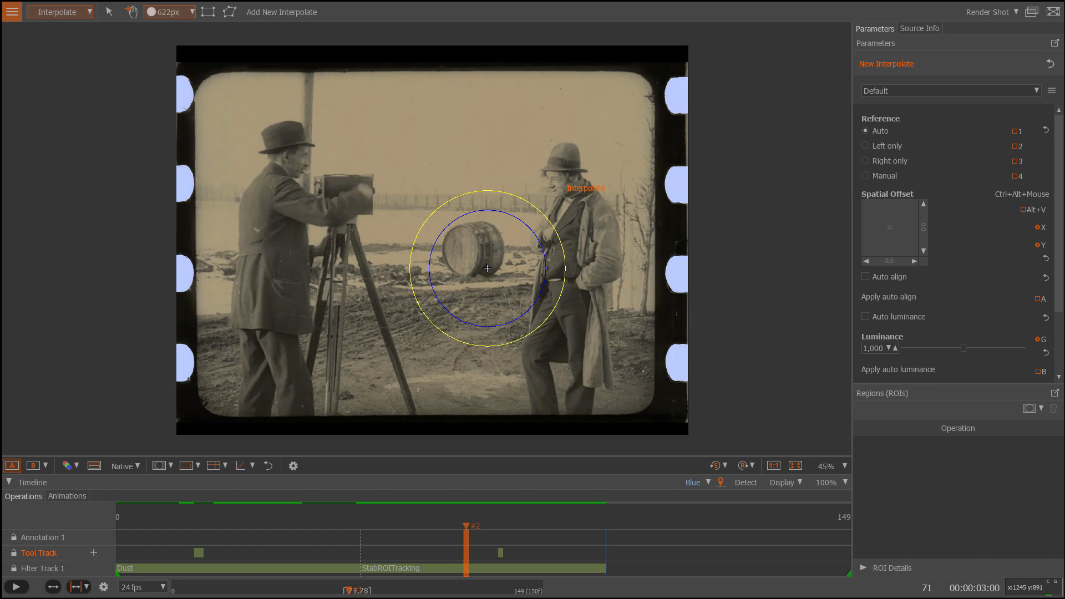
{"action": "key", "text": "Right"}
{"action": "key", "text": "Right"}
{"action": "key", "text": "Right"}
{"action": "key", "text": "Right"}
{"action": "key", "text": "Right"}
{"action": "left_click", "coordinate": [487, 268]}
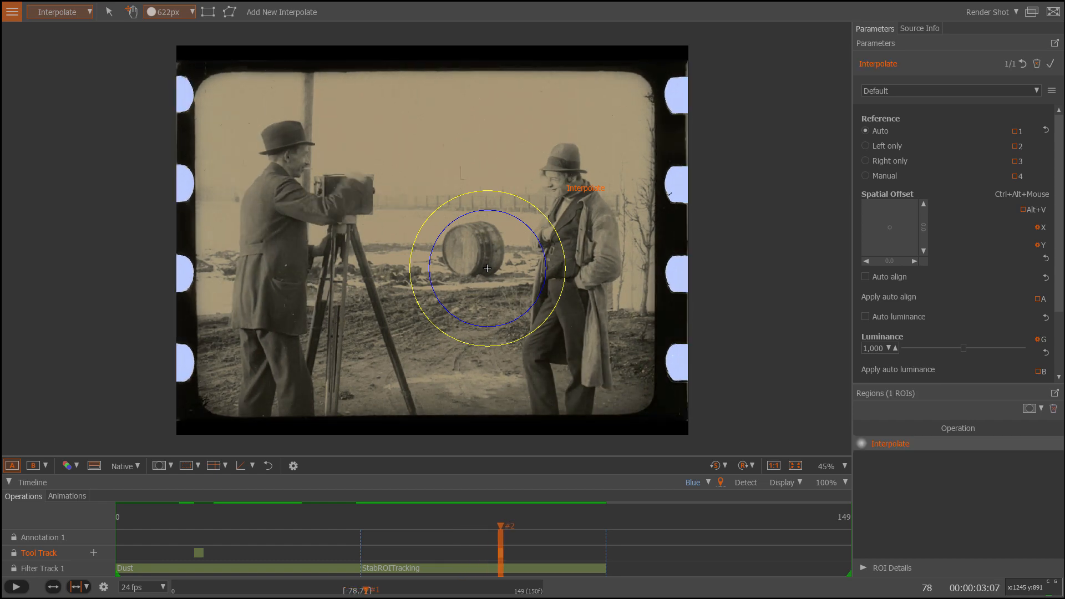
{"action": "key", "text": "Left"}
{"action": "key", "text": "Left"}
{"action": "key", "text": "Left"}
{"action": "key", "text": "Left"}
{"action": "key", "text": "Left"}
{"action": "key", "text": "Left"}
{"action": "key", "text": "Left"}
{"action": "key", "text": "Left"}
{"action": "key", "text": "Left"}
{"action": "key", "text": "Left"}
{"action": "key", "text": "Left"}
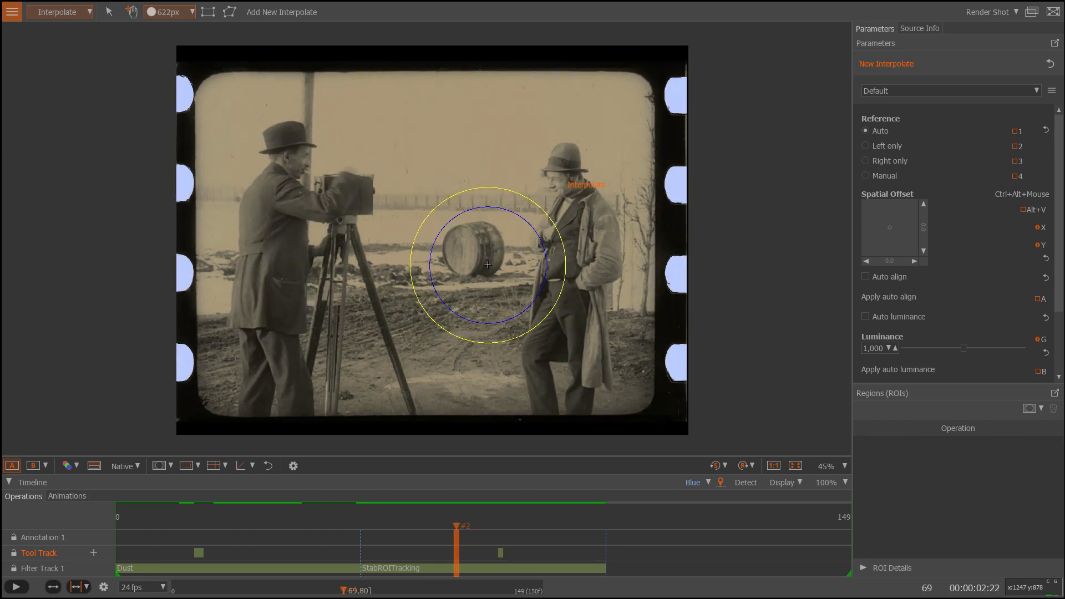
- Examine frames 64 to 74 of the second shot for remaining dust, including a closer look at frame 65
{"action": "key", "text": "Right"}
{"action": "key", "text": "Right"}
{"action": "key", "text": "Right"}
{"action": "key", "text": "Right"}
{"action": "key", "text": "Right"}
{"action": "key", "text": "Right"}
{"action": "key", "text": "Right"}
{"action": "key", "text": "Right"}
{"action": "key", "text": "Right"}
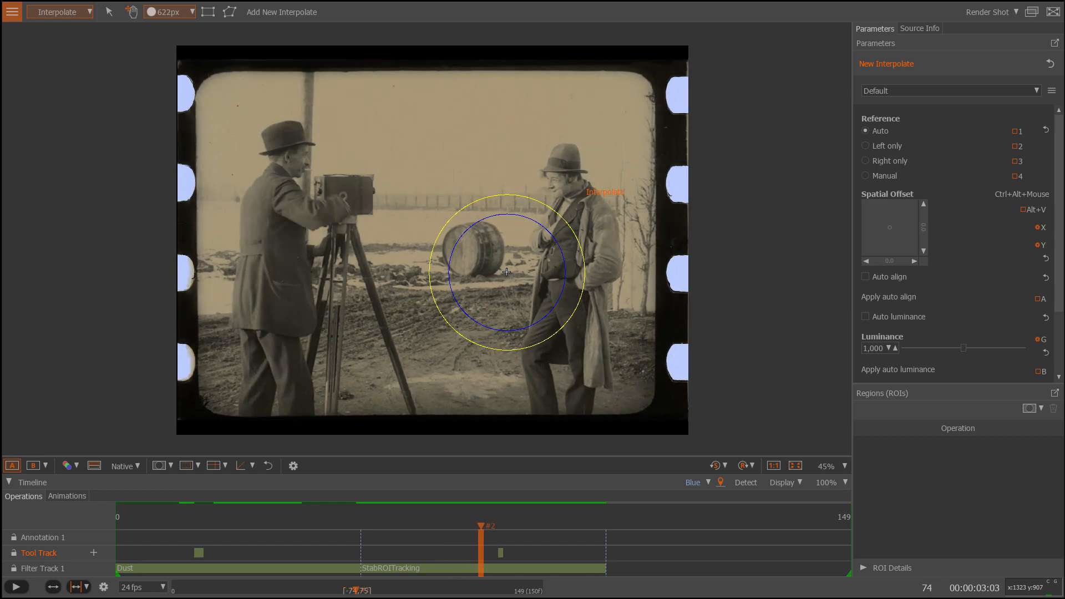
{"action": "key", "text": "Left"}
{"action": "key", "text": "Left"}
{"action": "key", "text": "Left"}
{"action": "key", "text": "Left"}
{"action": "key", "text": "Left"}
{"action": "key", "text": "Left"}
{"action": "key", "text": "Left"}
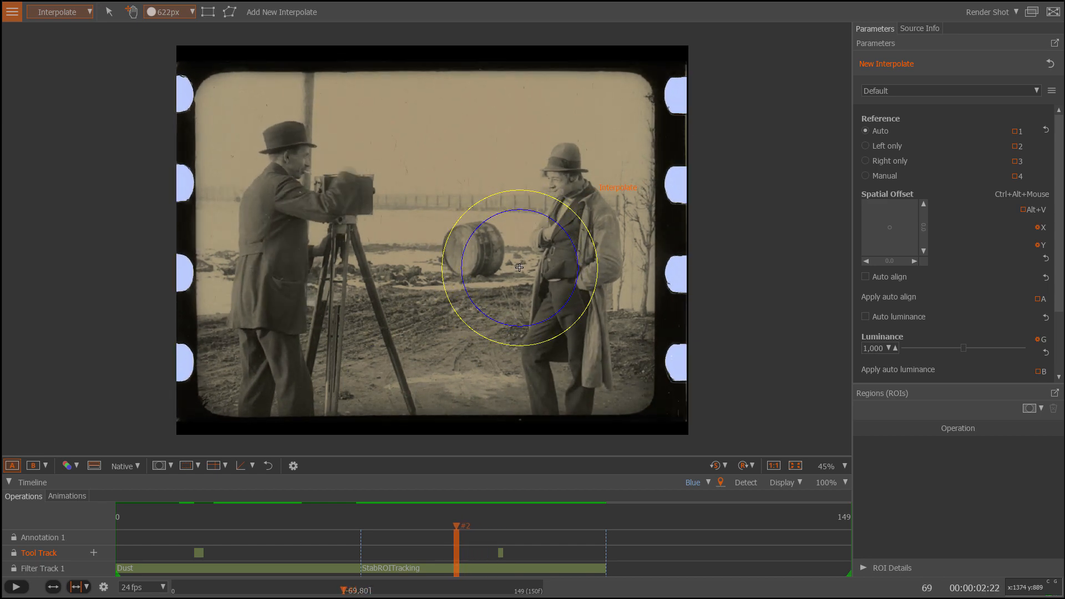
{"action": "key", "text": "Right"}
{"action": "key", "text": "Right"}
{"action": "key", "text": "Right"}
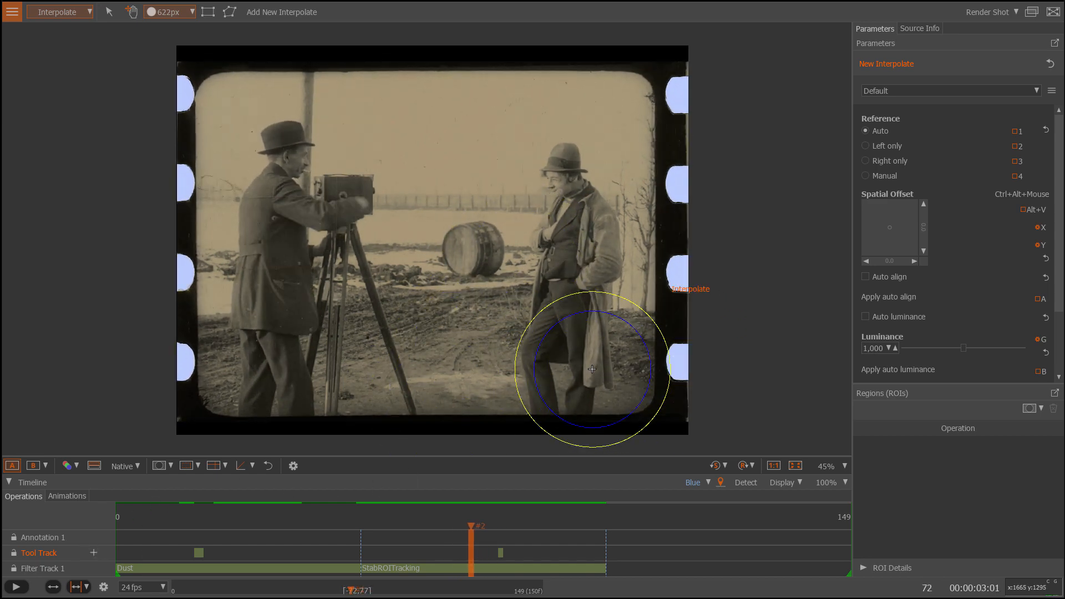
{"action": "key", "text": "Left"}
{"action": "key", "text": "Right"}
{"action": "key", "text": "Left"}
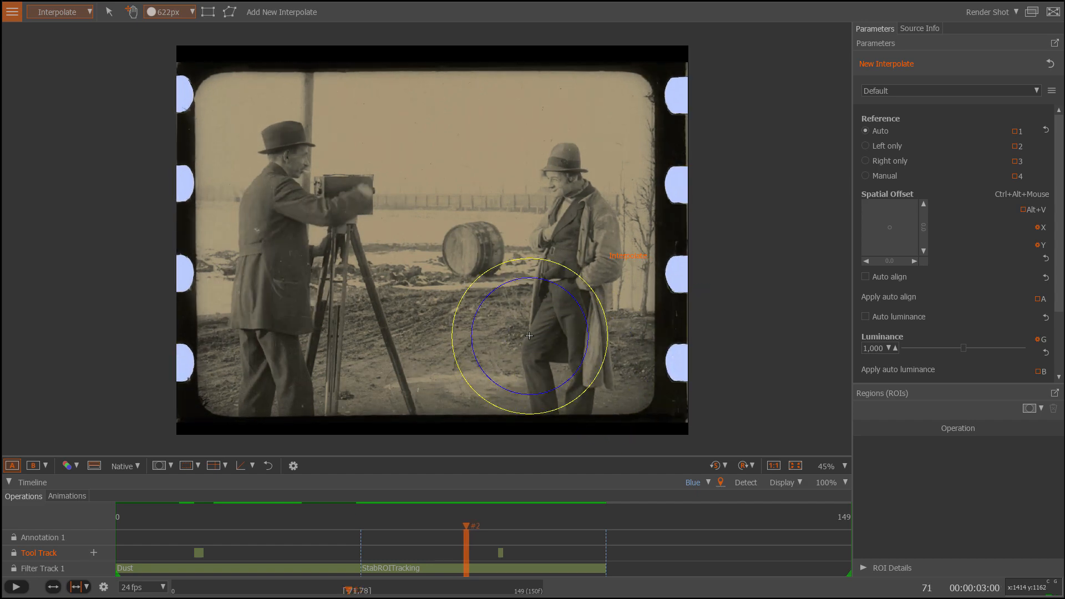
{"action": "key", "text": "Right"}
{"action": "key", "text": "Left"}
{"action": "key", "text": "Left"}
{"action": "key", "text": "Left"}
{"action": "key", "text": "Right"}
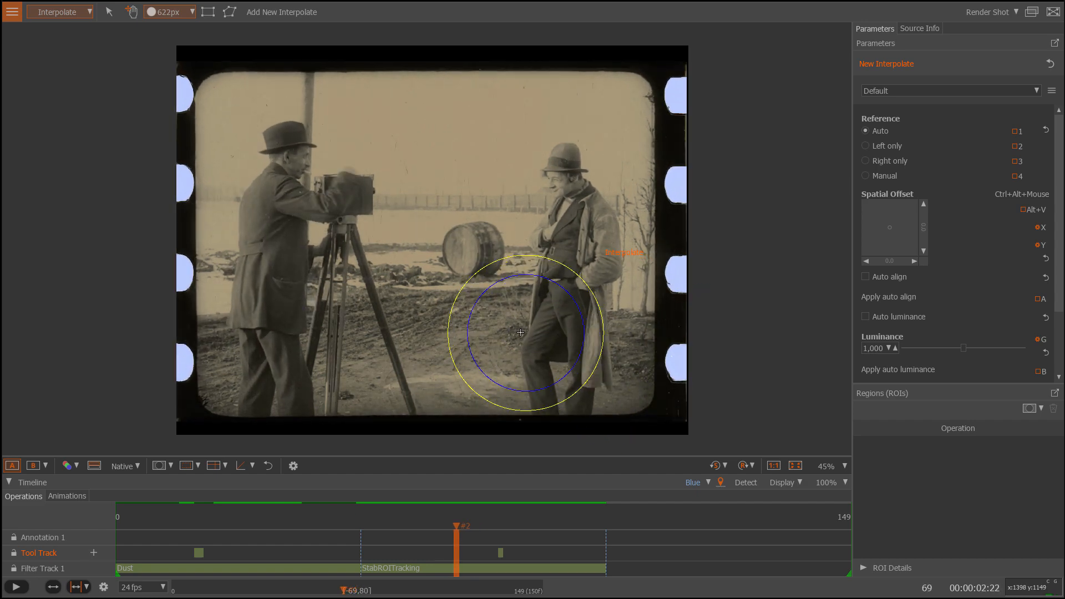
{"action": "key", "text": "Left"}
{"action": "key", "text": "Left"}
{"action": "key", "text": "Left"}
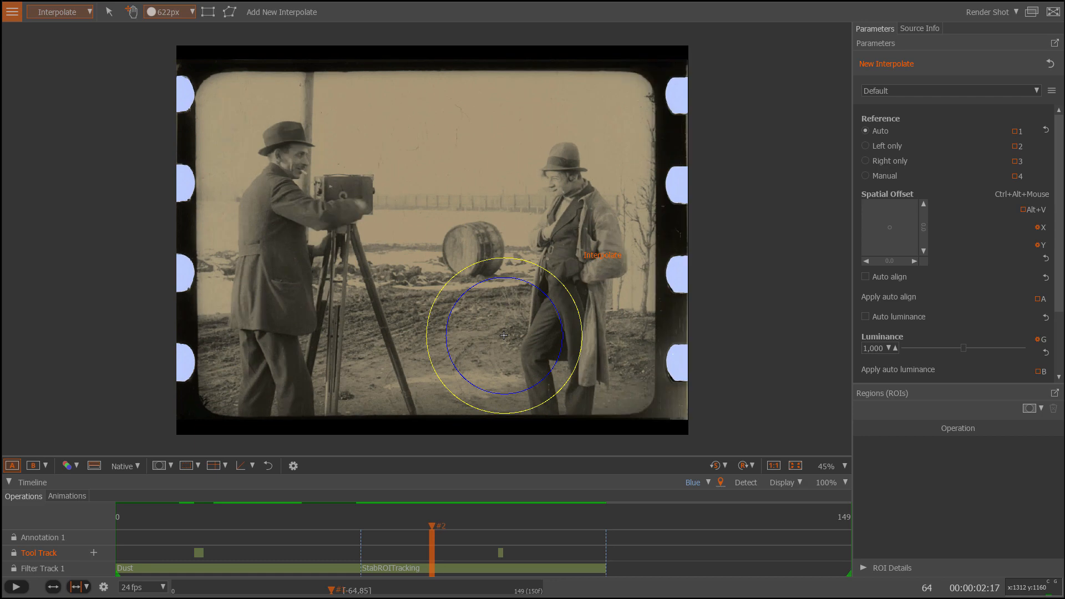
{"action": "scroll", "coordinate": [275, 210], "scroll_direction": "up", "scroll_amount": 1}
{"action": "scroll", "coordinate": [488, 147], "scroll_direction": "up", "scroll_amount": 1}
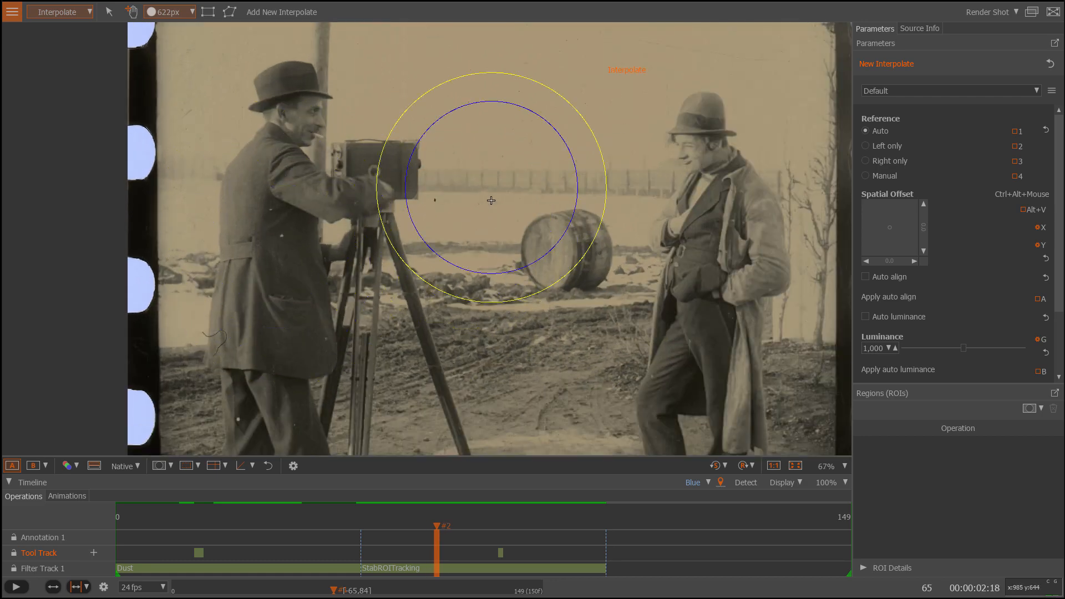
{"action": "scroll", "coordinate": [476, 119], "scroll_direction": "down", "scroll_amount": 2}
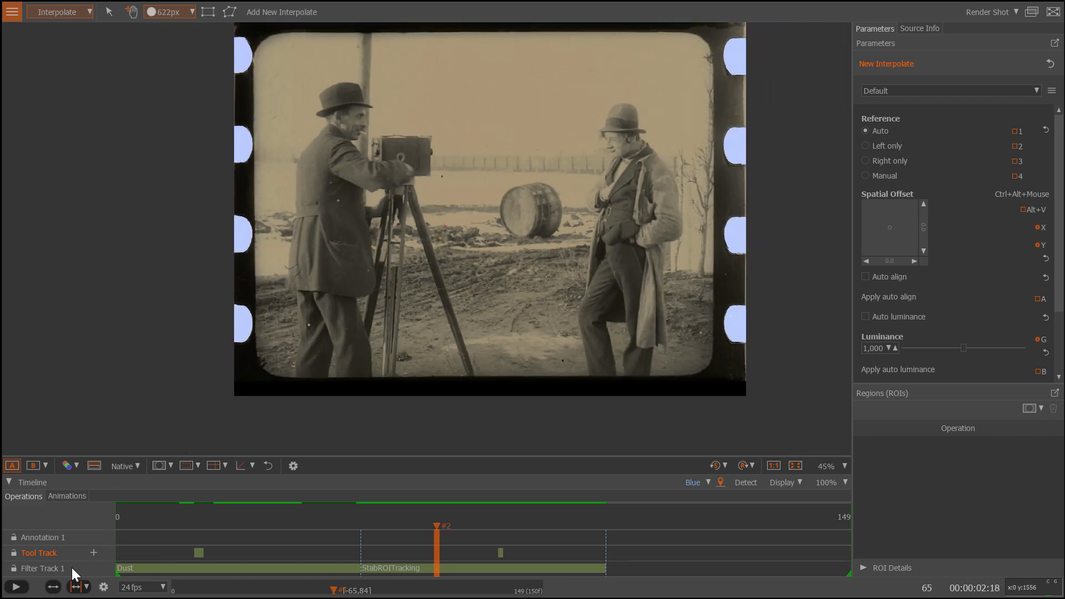
- Add a Dust filter to the second shot on a new filter track above the StabROITracking filter
{"action": "left_click", "coordinate": [74, 573]}
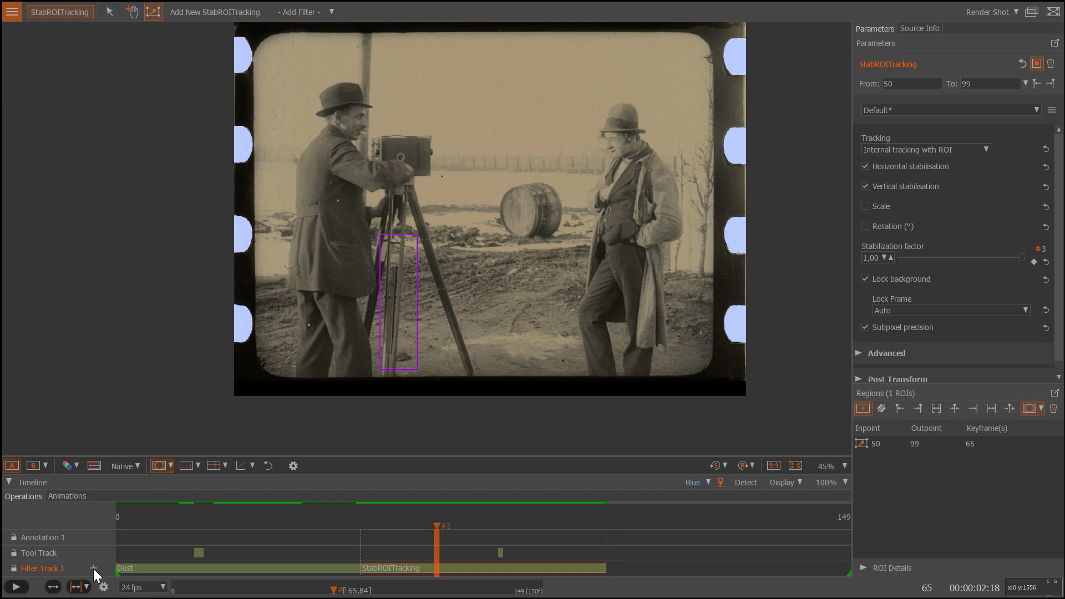
{"action": "left_click", "coordinate": [94, 569]}
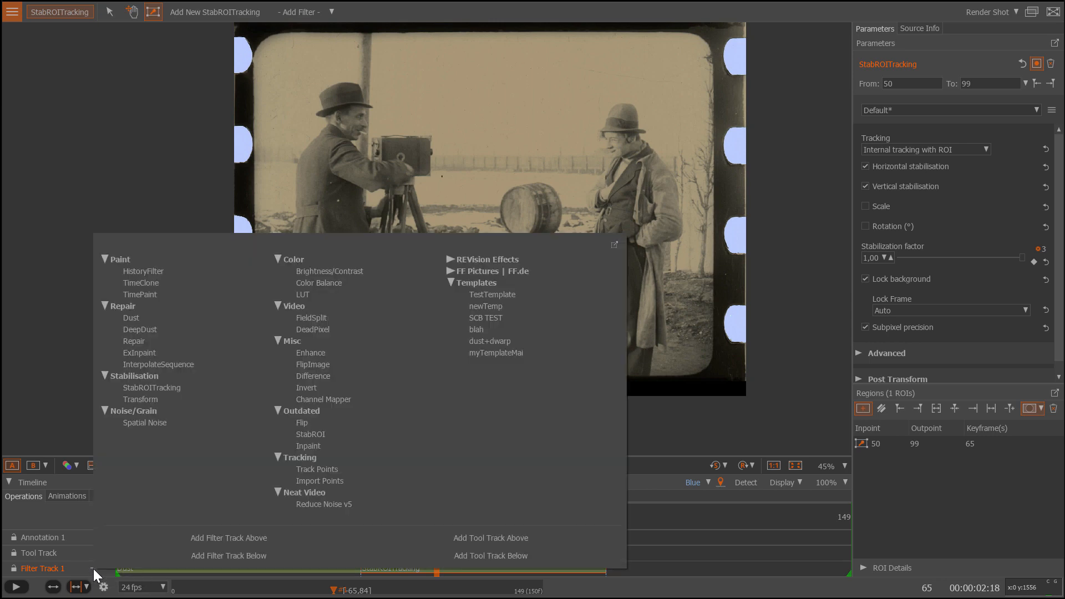
{"action": "left_click", "coordinate": [141, 320]}
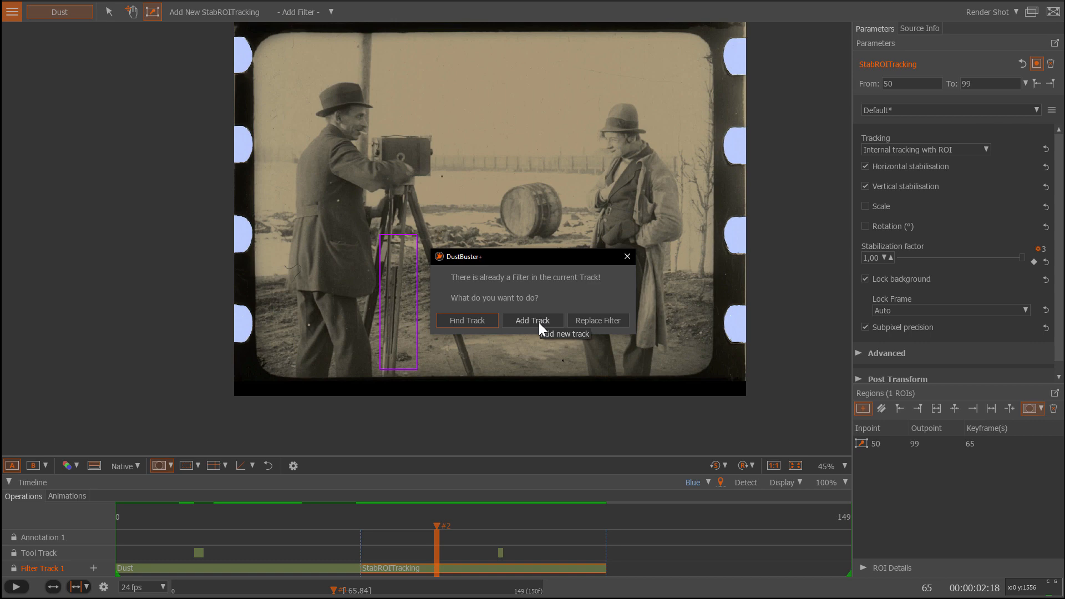
{"action": "left_click", "coordinate": [467, 320]}
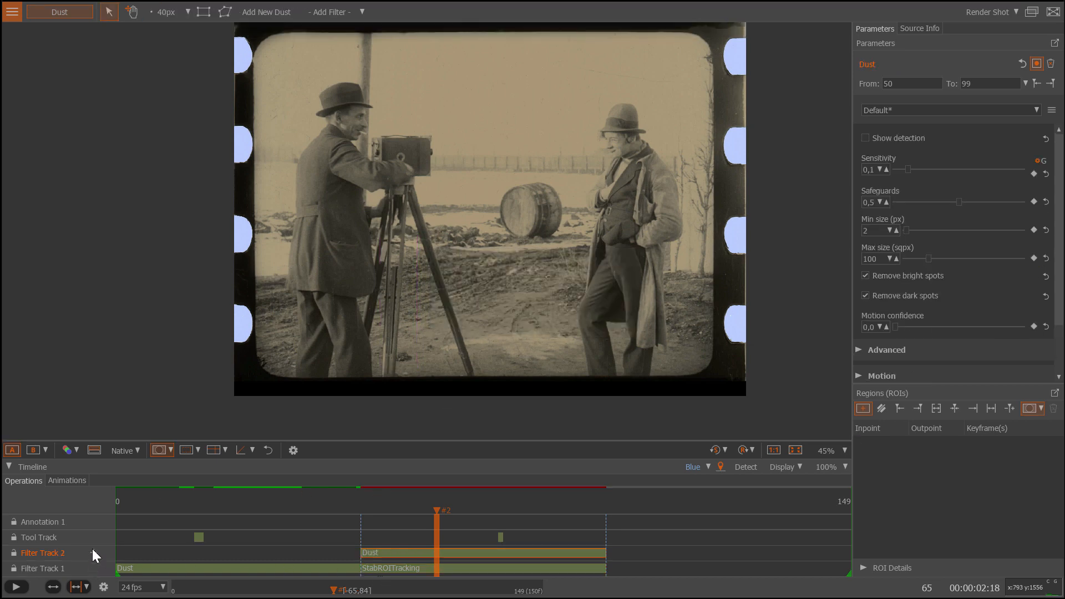
{"action": "left_click", "coordinate": [67, 568]}
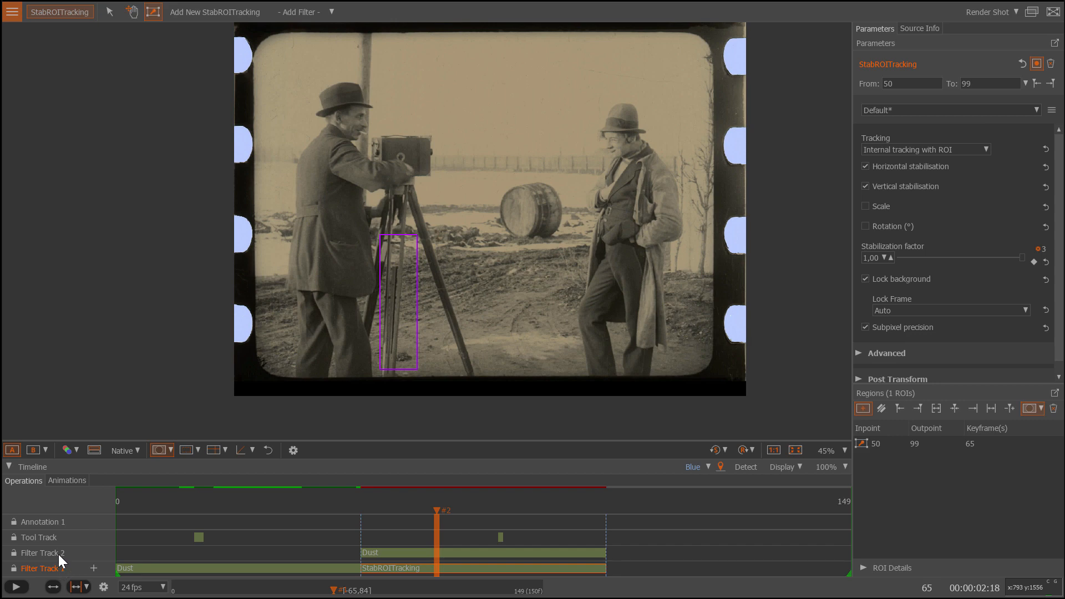
{"action": "left_click", "coordinate": [59, 555]}
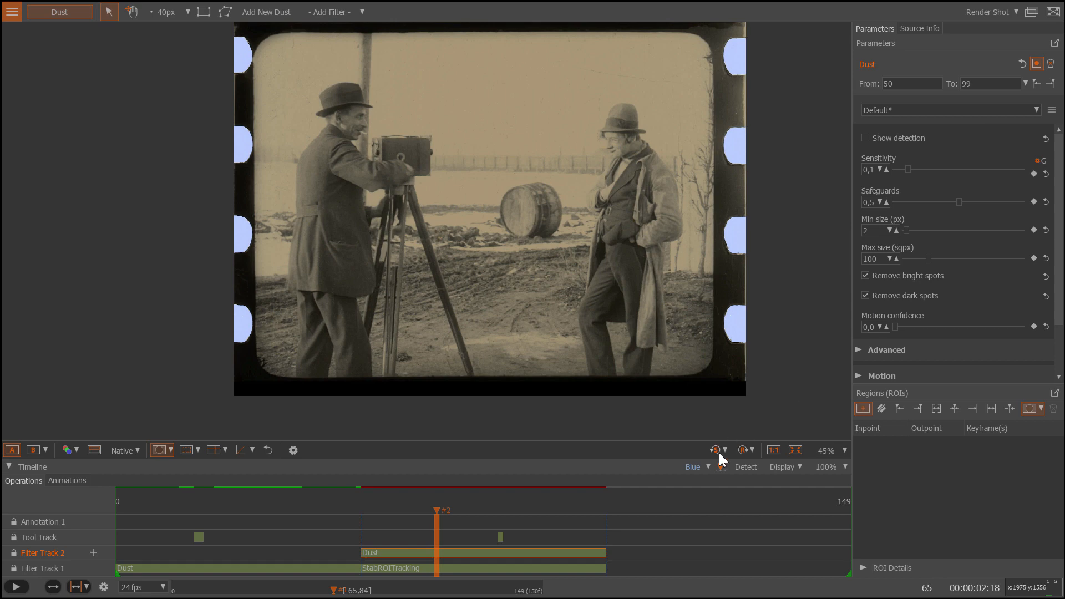
- Inspect the Dust filter's changes on frames 65 and 66 in the B / Difference view and reset the viewer
{"action": "left_click", "coordinate": [45, 450]}
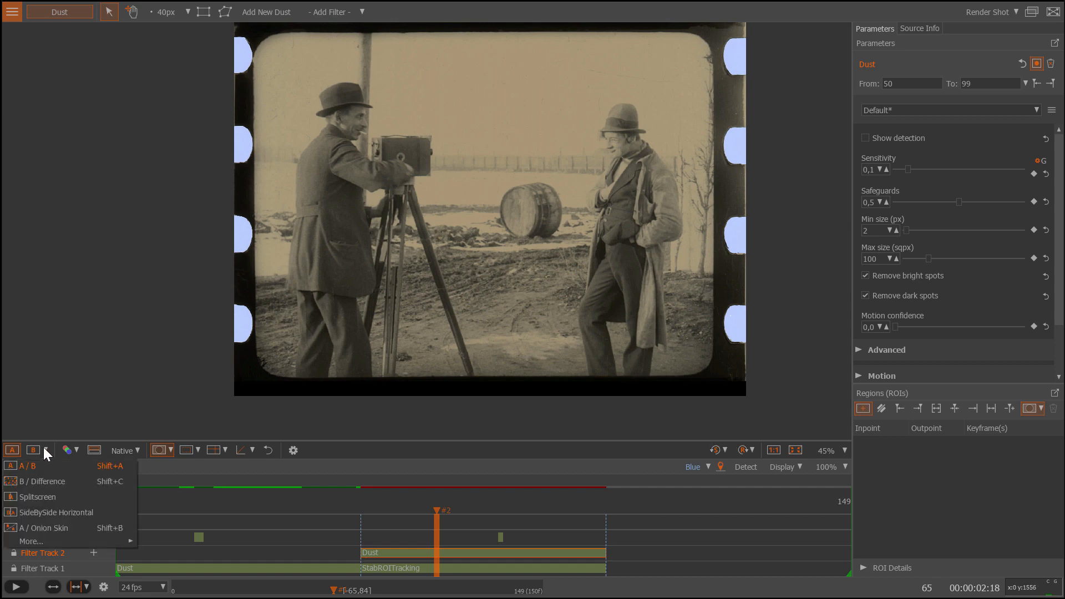
{"action": "left_click", "coordinate": [44, 483]}
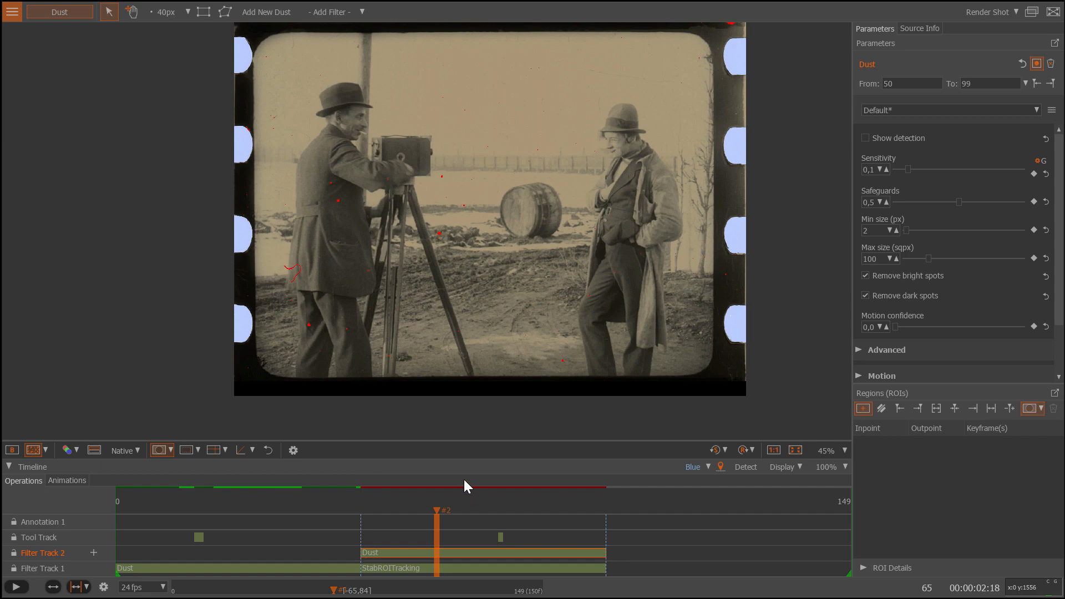
{"action": "key", "text": "Right"}
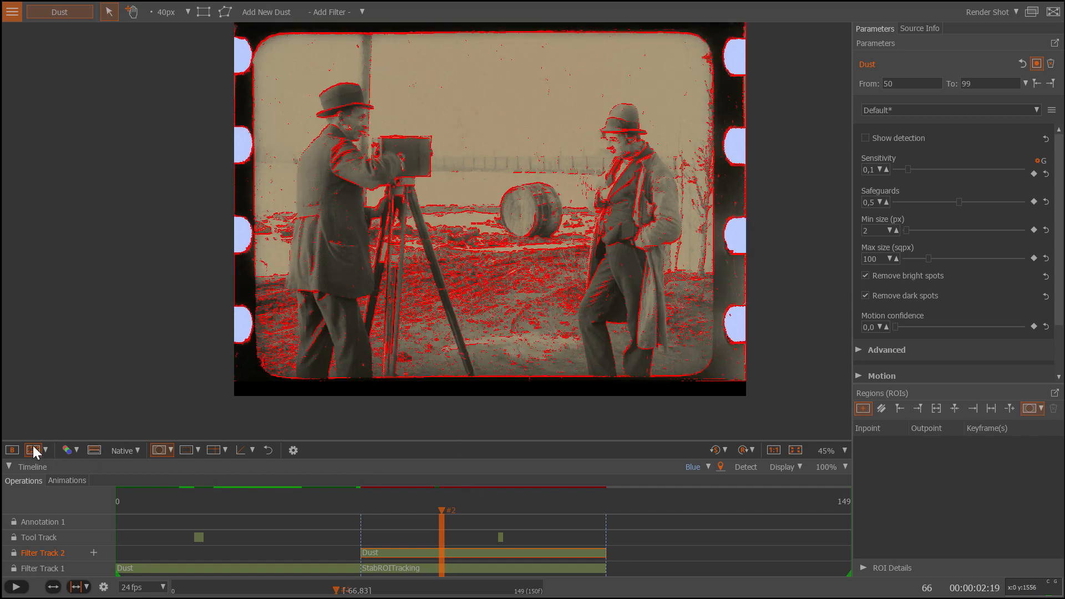
{"action": "left_click", "coordinate": [269, 451]}
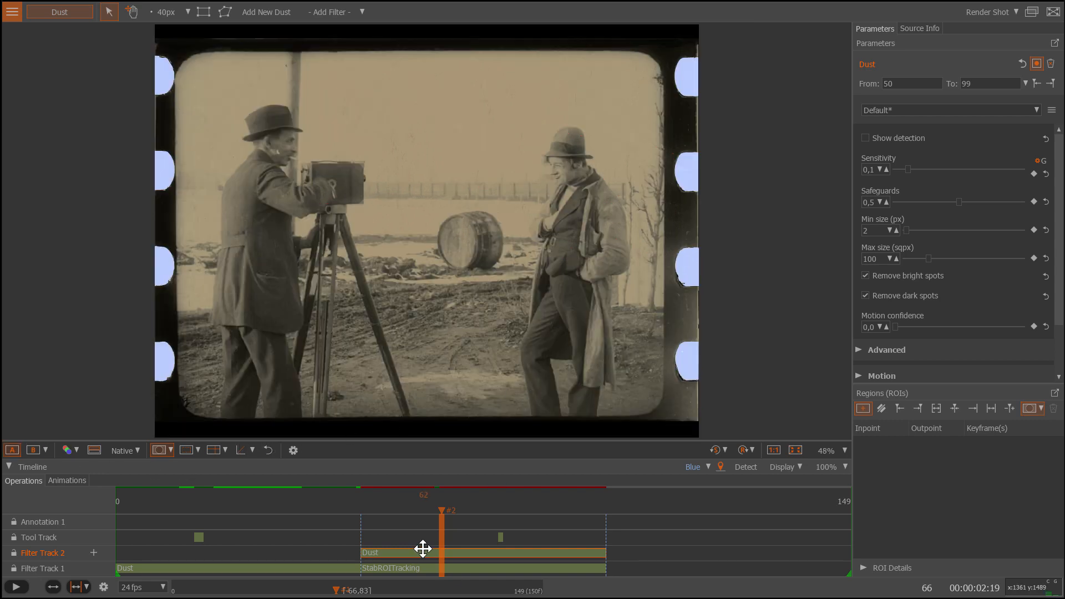
- Compare the dust-filtered frame 66 with its unfiltered version by alternating between views A and B
{"action": "key", "text": "Tab"}
{"action": "key", "text": "Tab"}
{"action": "key", "text": "Tab"}
{"action": "key", "text": "Tab"}
{"action": "key", "text": "Tab"}
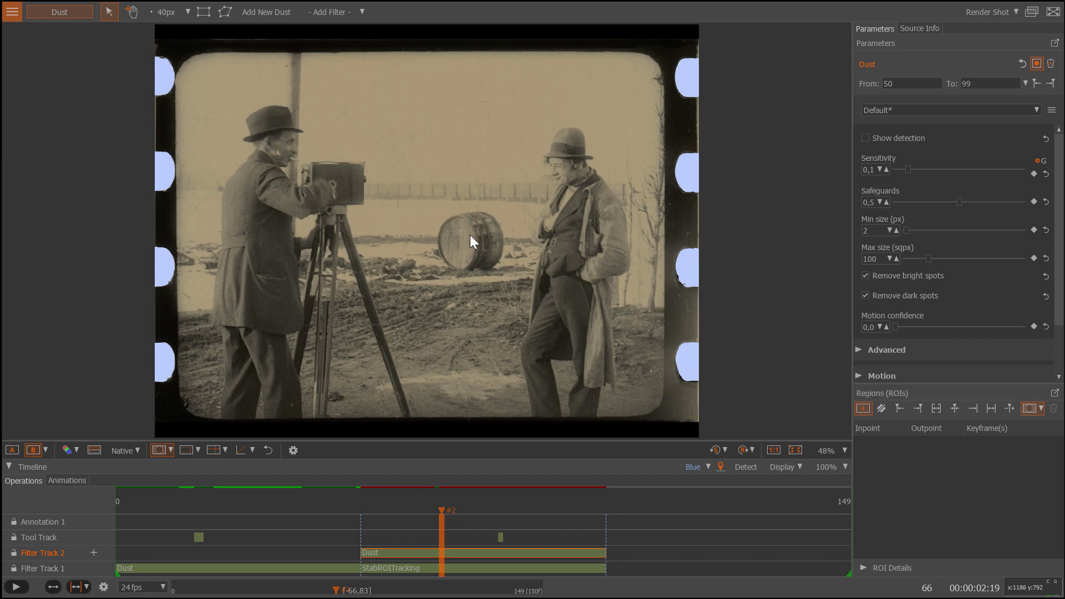
{"action": "key", "text": "Tab"}
{"action": "key", "text": "Tab"}
{"action": "key", "text": "Tab"}
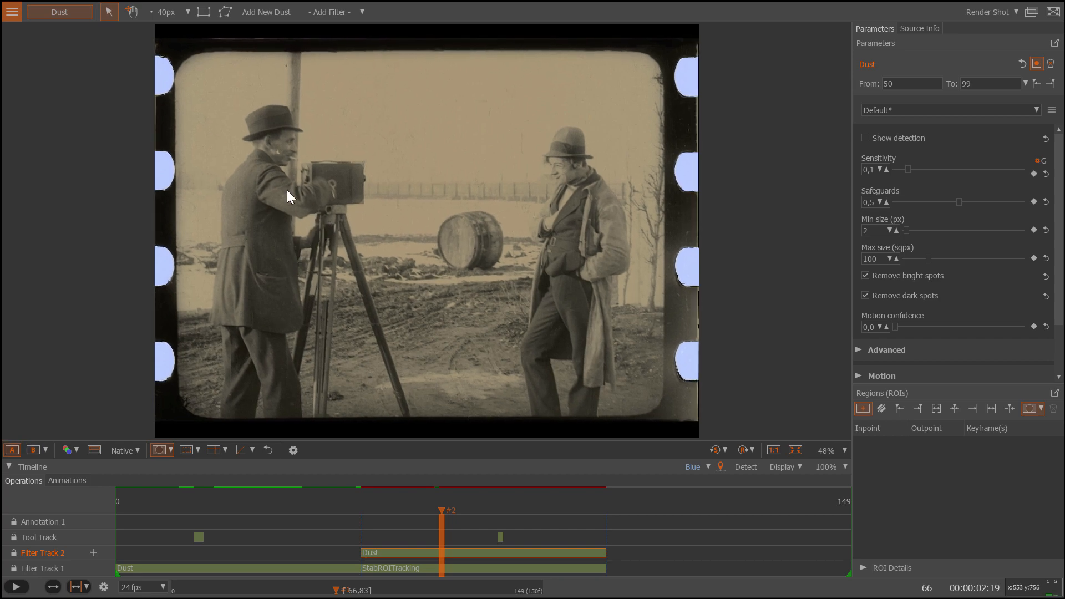
{"action": "key", "text": "Tab"}
{"action": "key", "text": "Tab"}
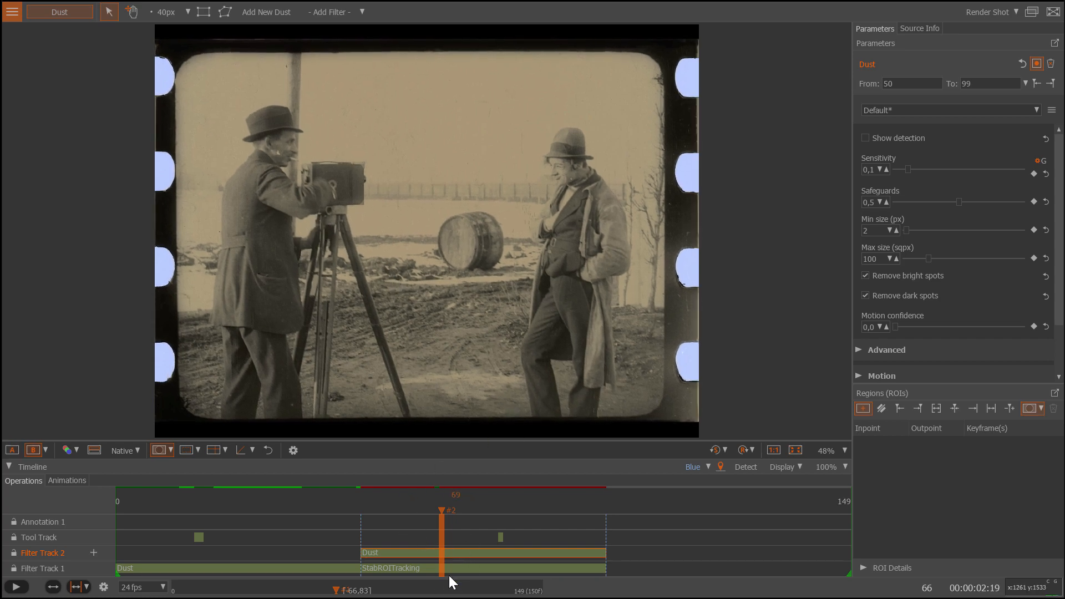
{"action": "key", "text": "Tab"}
{"action": "key", "text": "Tab"}
{"action": "key", "text": "Tab"}
{"action": "key", "text": "Tab"}
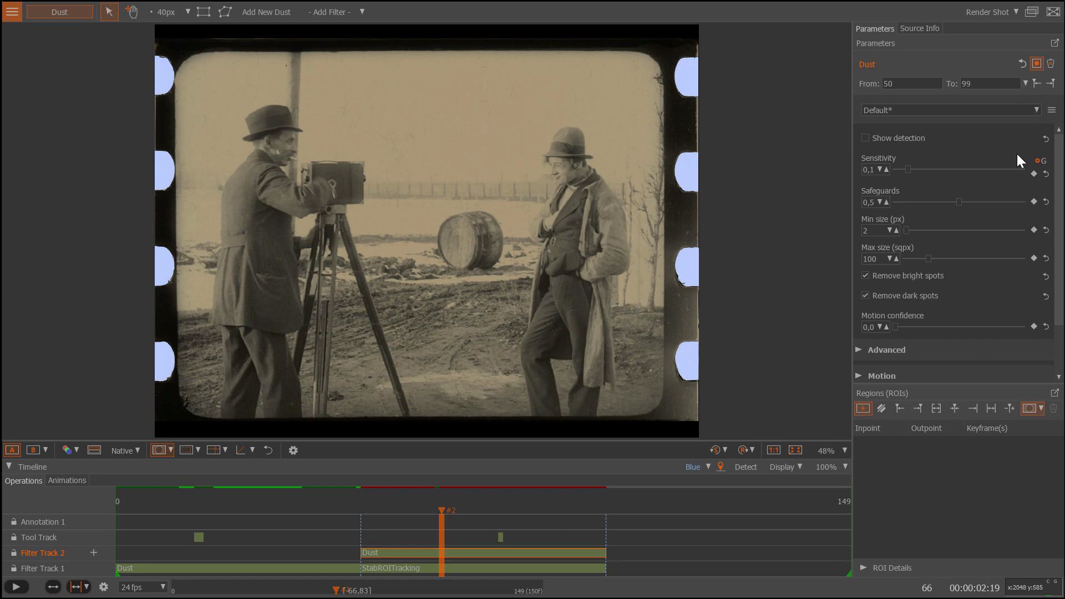
- Show the dust detection and set the Dust filter's sensitivity to 0,4 and safeguards to 0,8
{"action": "left_click", "coordinate": [865, 137]}
{"action": "left_click_drag", "start_coordinate": [907, 169], "coordinate": [921, 169]}
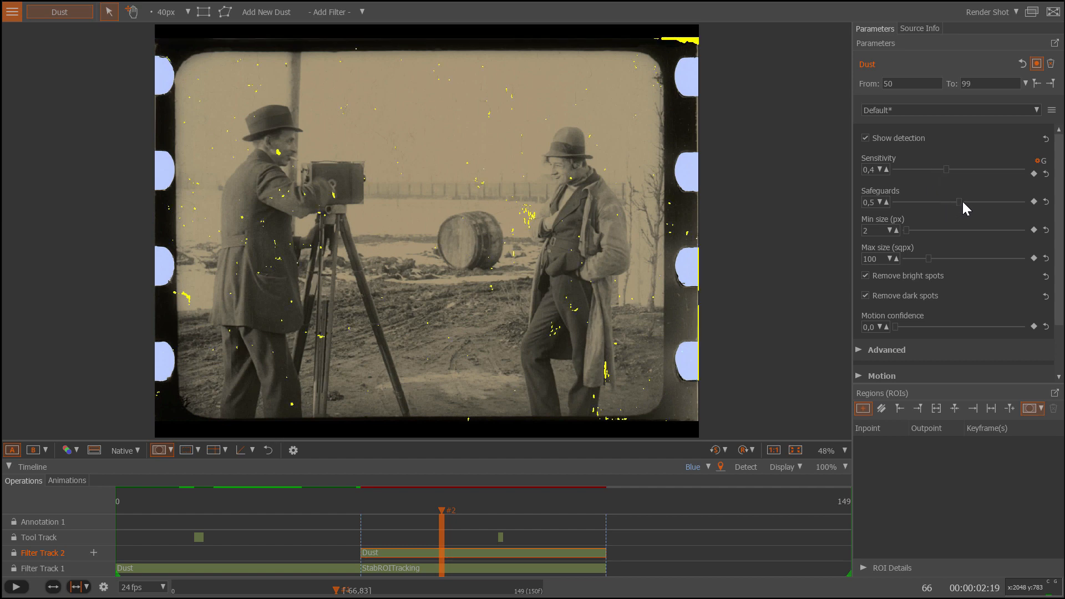
{"action": "left_click_drag", "start_coordinate": [958, 202], "coordinate": [985, 203]}
{"action": "left_click_drag", "start_coordinate": [946, 169], "coordinate": [967, 169]}
- Hide the dust detection overlay after checking it on frame 85 and render the shot
{"action": "left_click_drag", "start_coordinate": [441, 510], "coordinate": [533, 511]}
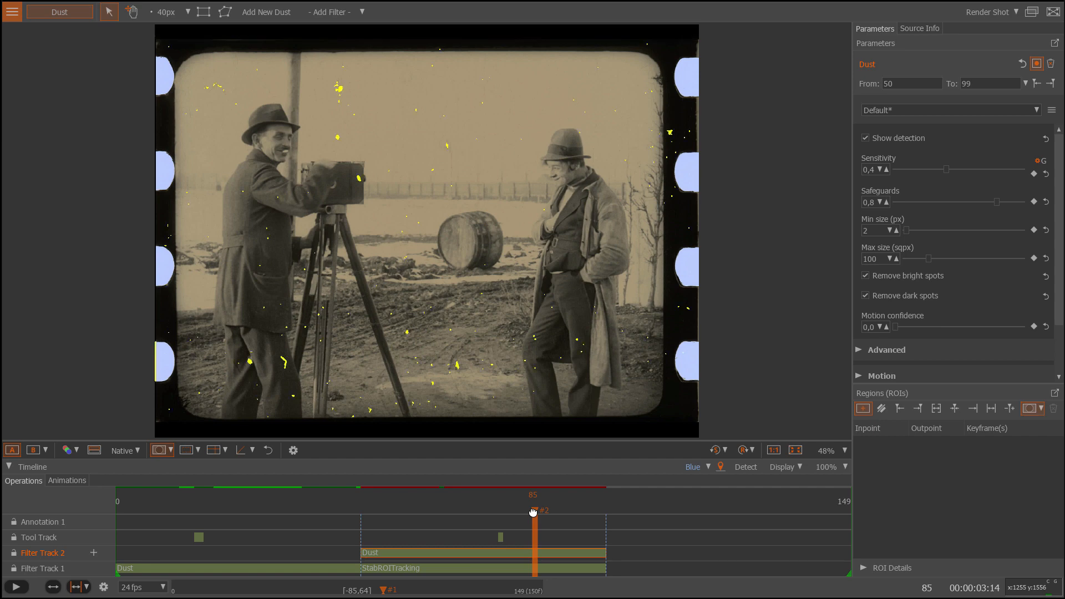
{"action": "left_click", "coordinate": [866, 138]}
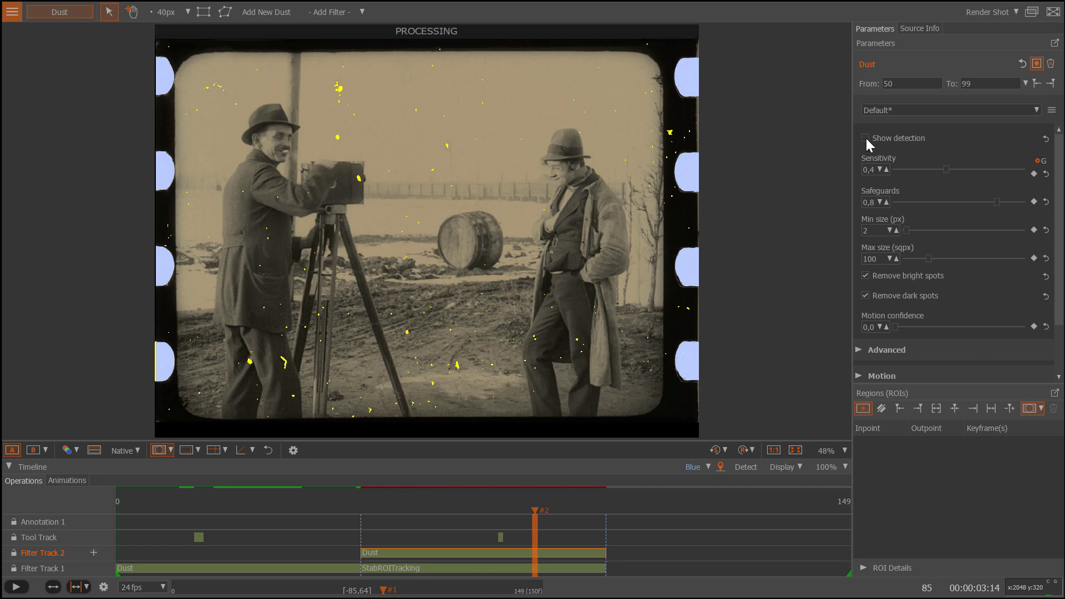
{"action": "left_click", "coordinate": [998, 12]}
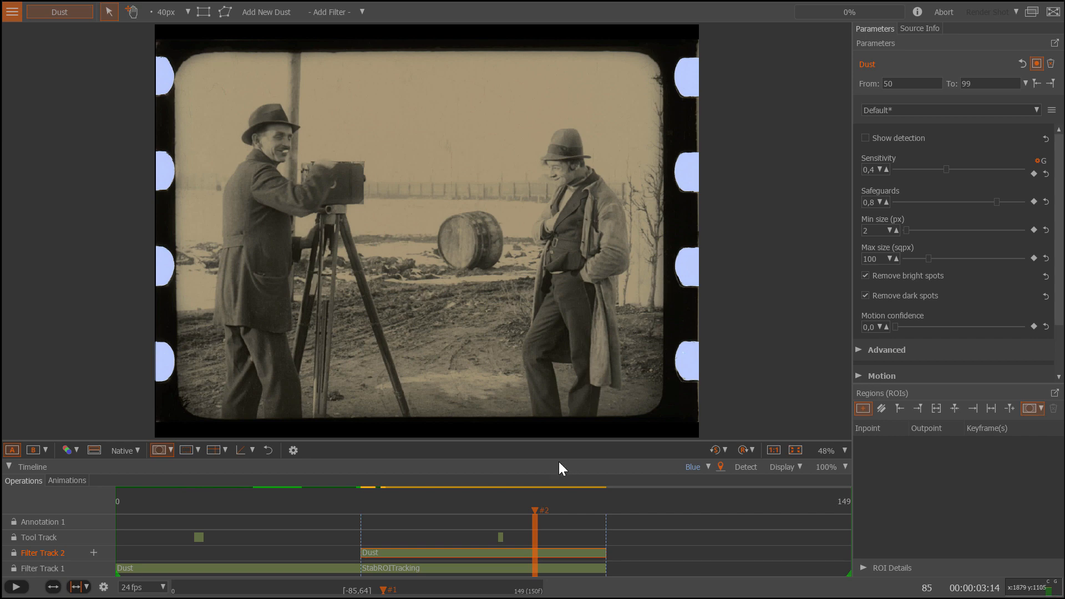
- Compare the original and restored images on frames 51 and 57 by alternating between views A and B
{"action": "left_click", "coordinate": [370, 497]}
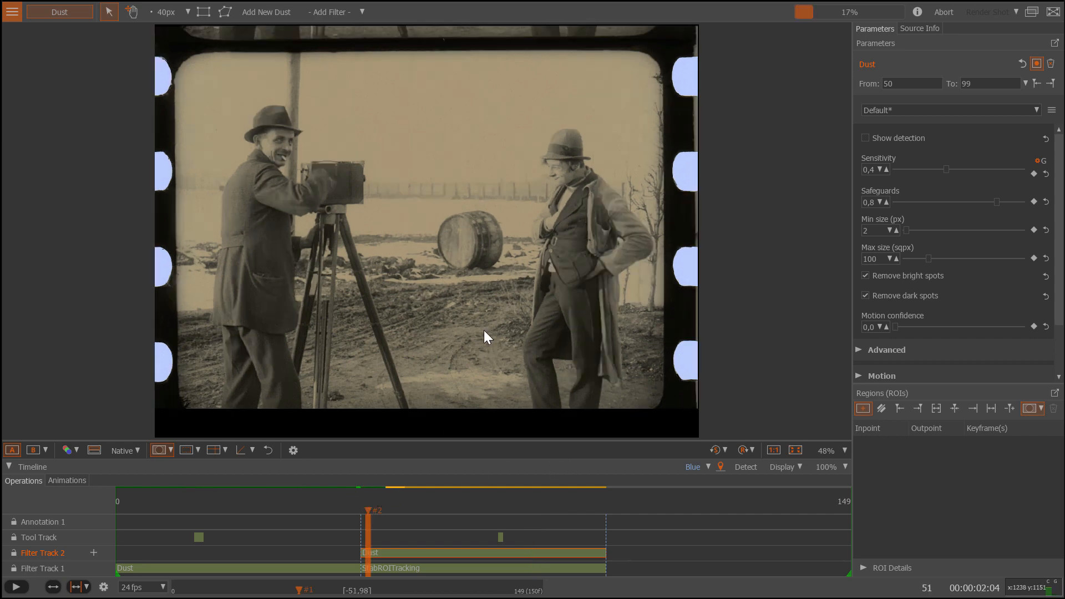
{"action": "key", "text": "b"}
{"action": "key", "text": "a"}
{"action": "key", "text": "b"}
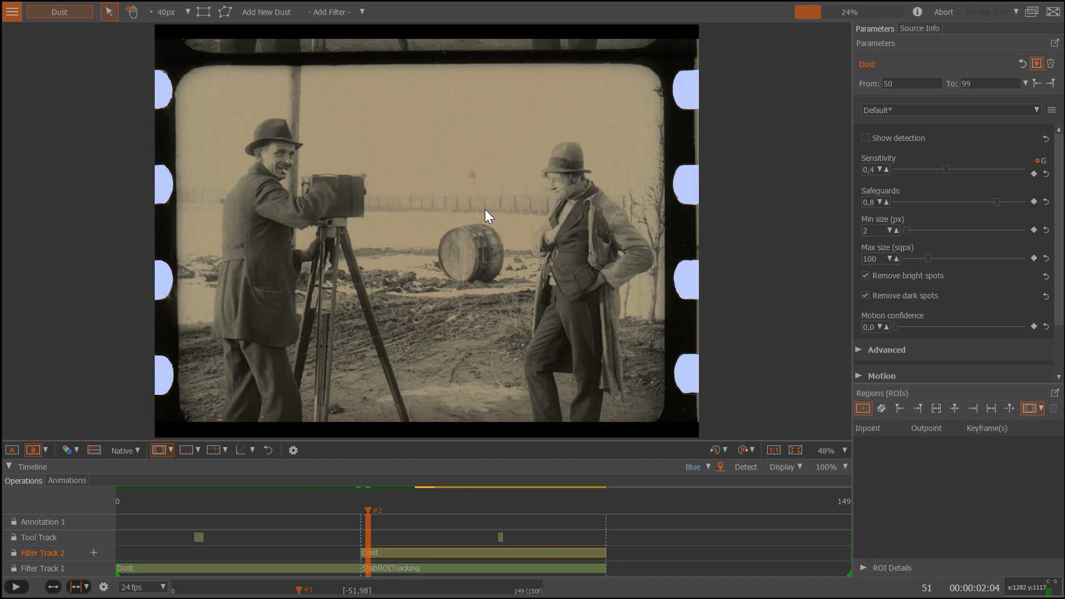
{"action": "key", "text": "a"}
{"action": "left_click", "coordinate": [398, 501]}
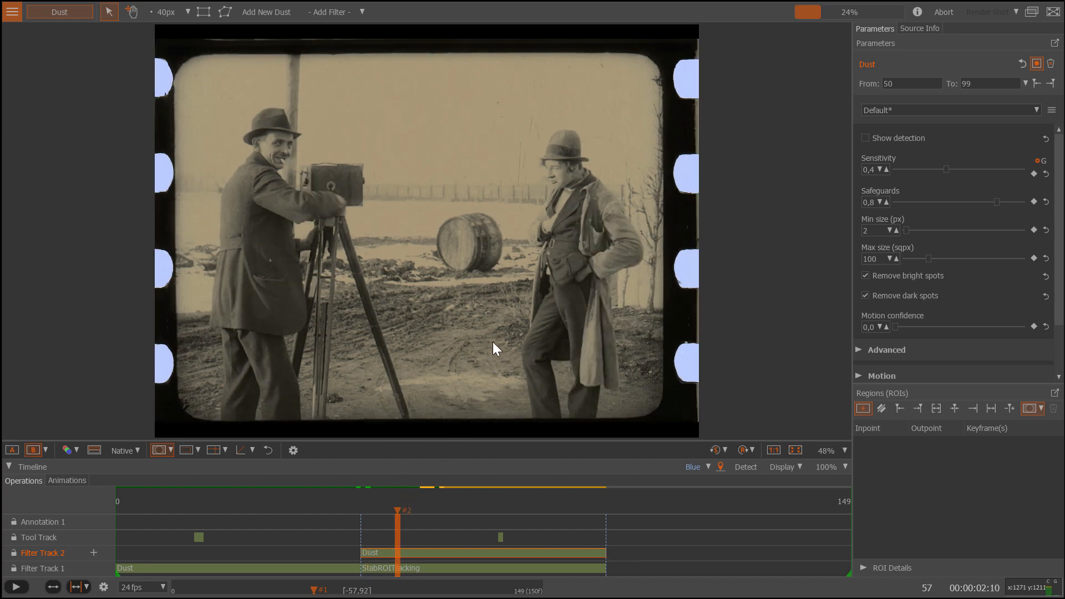
{"action": "key", "text": "b"}
{"action": "key", "text": "a"}
{"action": "key", "text": "b"}
- Step through the frames around 65 in both the original and the restored view to check the dust removal
{"action": "left_click", "coordinate": [438, 499]}
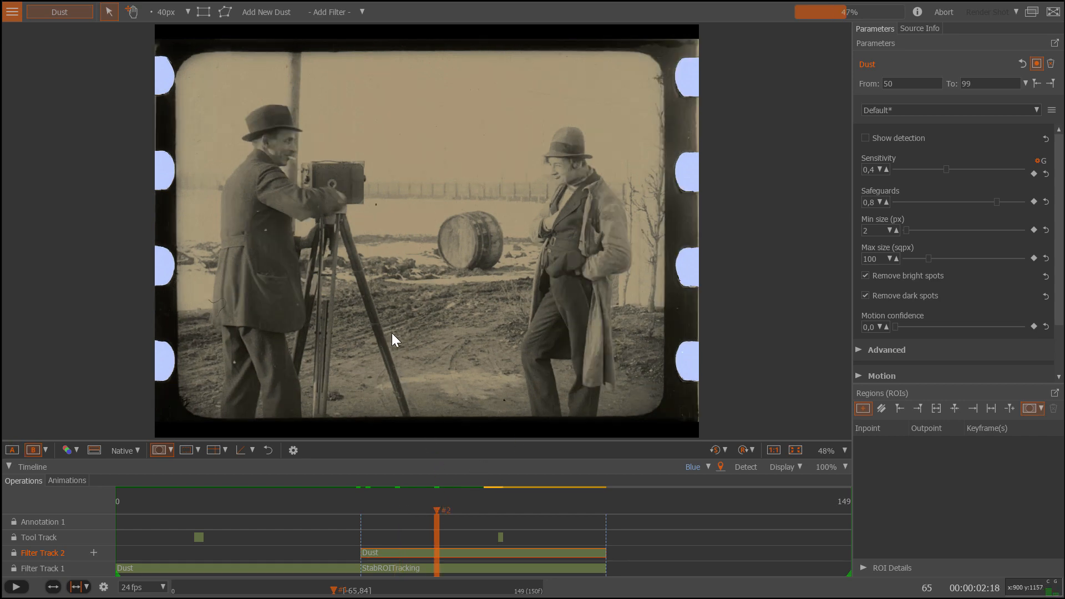
{"action": "key", "text": "Left"}
{"action": "key", "text": "Left"}
{"action": "key", "text": "Right"}
{"action": "key", "text": "Right"}
{"action": "key", "text": "Right"}
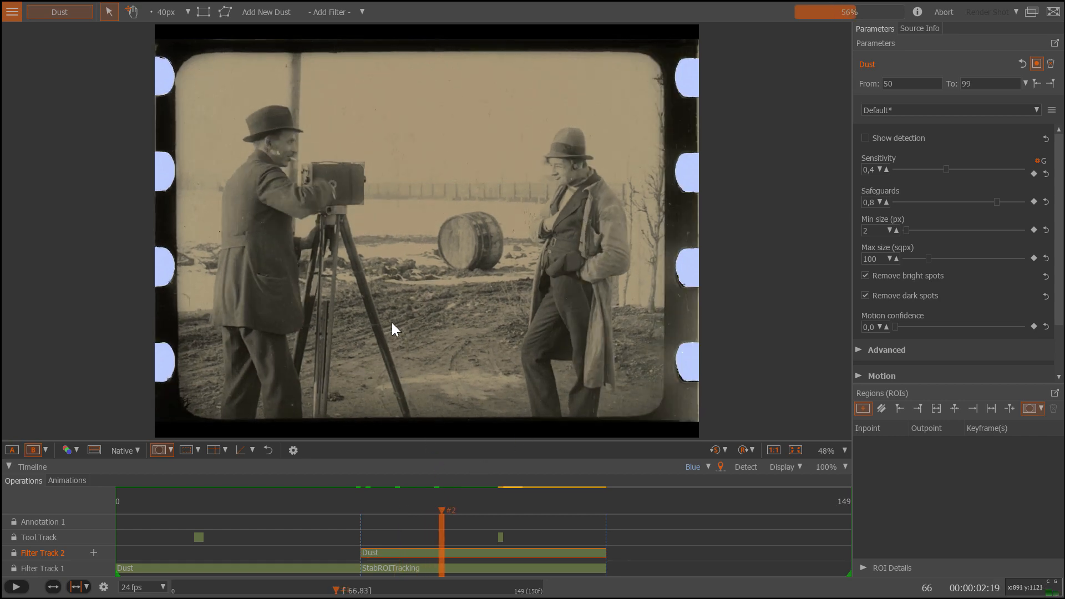
{"action": "key", "text": "a"}
{"action": "key", "text": "Left"}
{"action": "key", "text": "Left"}
{"action": "key", "text": "Left"}
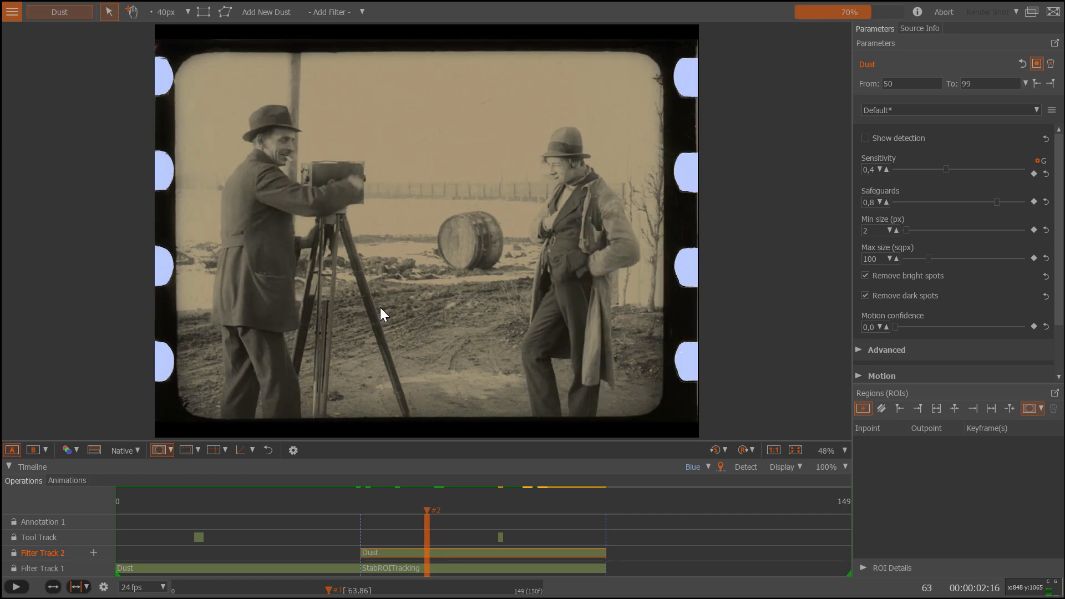
- Step back and forth through frames 61 to 65 of the restored shot to check the dust removal
{"action": "key", "text": "Right"}
{"action": "key", "text": "Right"}
{"action": "key", "text": "Right"}
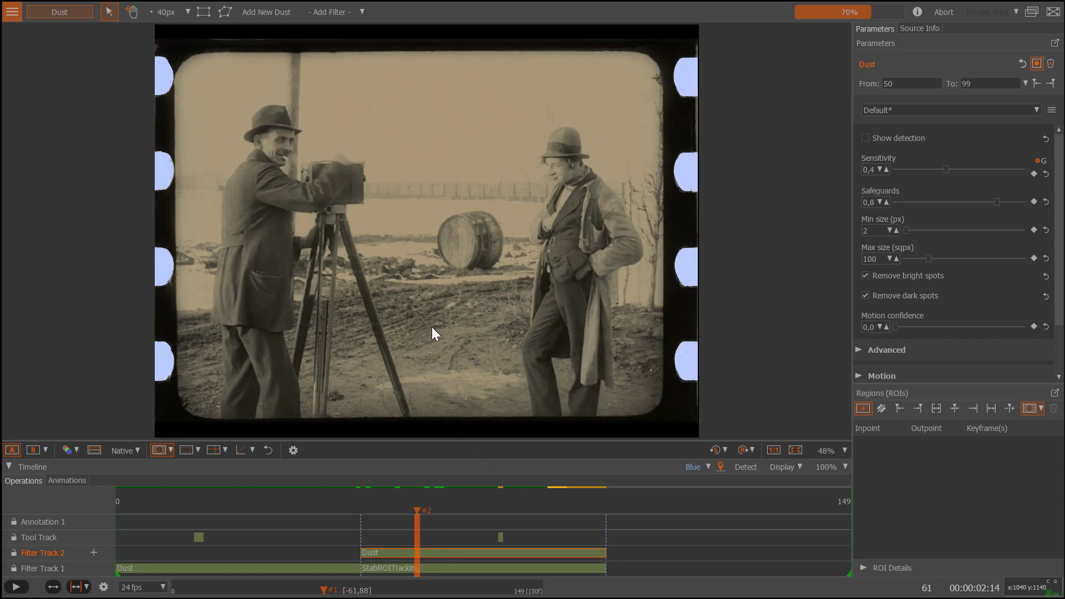
{"action": "key", "text": "Left"}
{"action": "key", "text": "Left"}
{"action": "key", "text": "Left"}
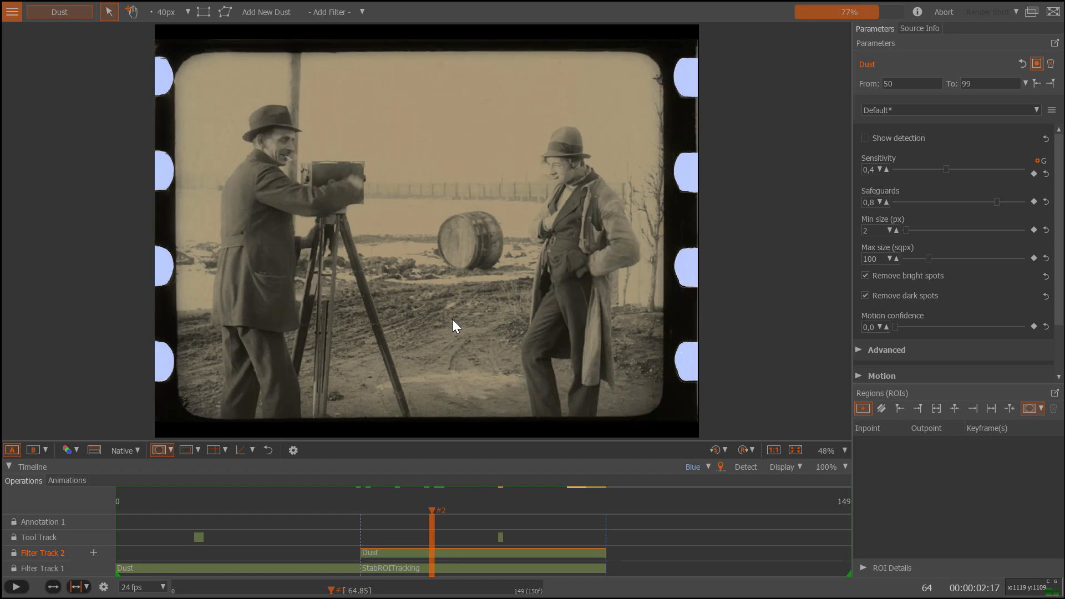
{"action": "key", "text": "Right"}
{"action": "key", "text": "Right"}
{"action": "key", "text": "Right"}
{"action": "key", "text": "Left"}
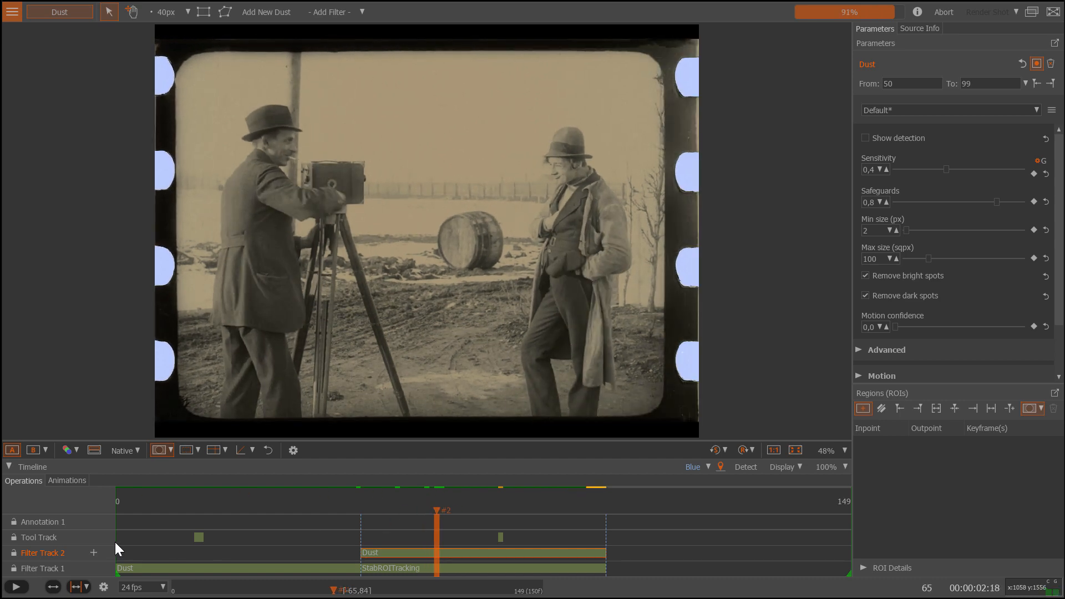
- Show the original and restored images side by side and play the shot to compare them
{"action": "left_click", "coordinate": [45, 450]}
{"action": "left_click", "coordinate": [42, 512]}
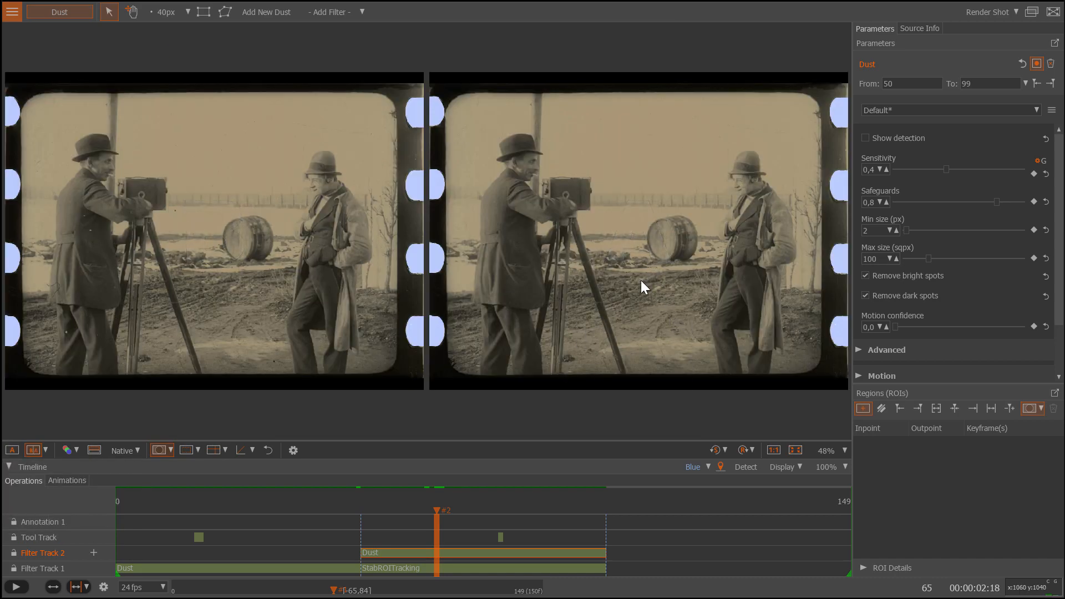
{"action": "key", "text": "space"}
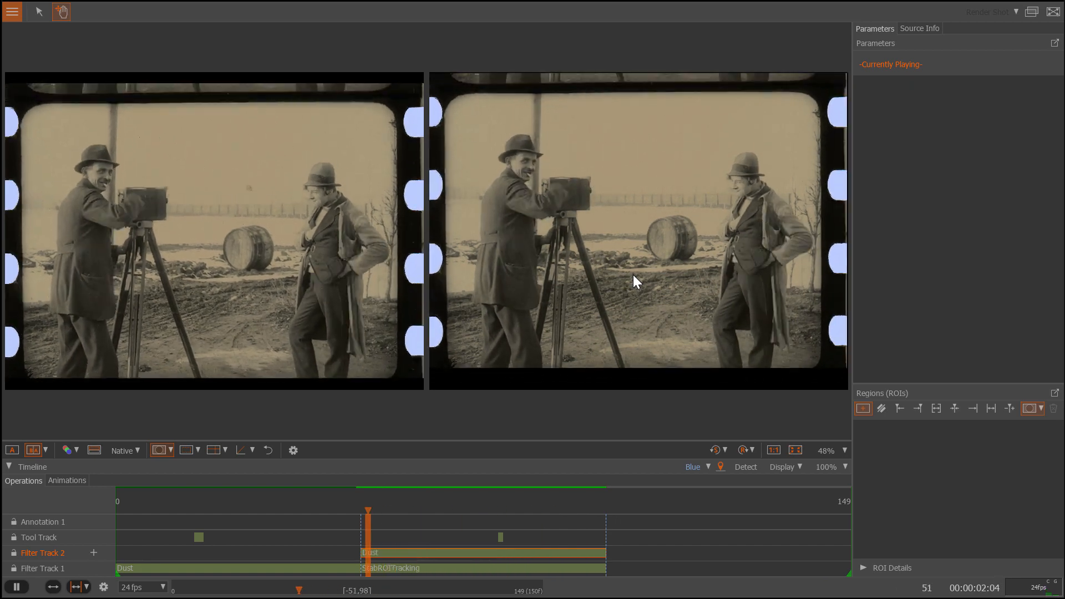
{"action": "key", "text": "space"}
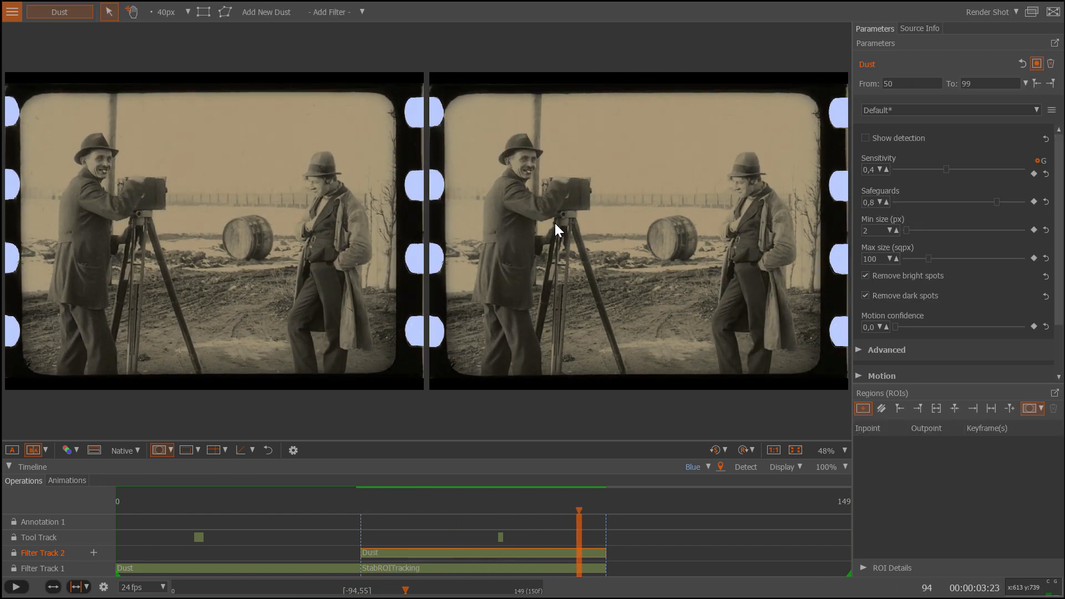
- Step back from frame 94 to frame 80 in the side-by-side comparison and examine the sky for remaining damage
{"action": "key", "text": "Left"}
{"action": "key", "text": "Left"}
{"action": "key", "text": "Left"}
{"action": "key", "text": "Left"}
{"action": "key", "text": "Left"}
{"action": "key", "text": "Left"}
{"action": "key", "text": "Left"}
{"action": "key", "text": "Left"}
{"action": "key", "text": "Left"}
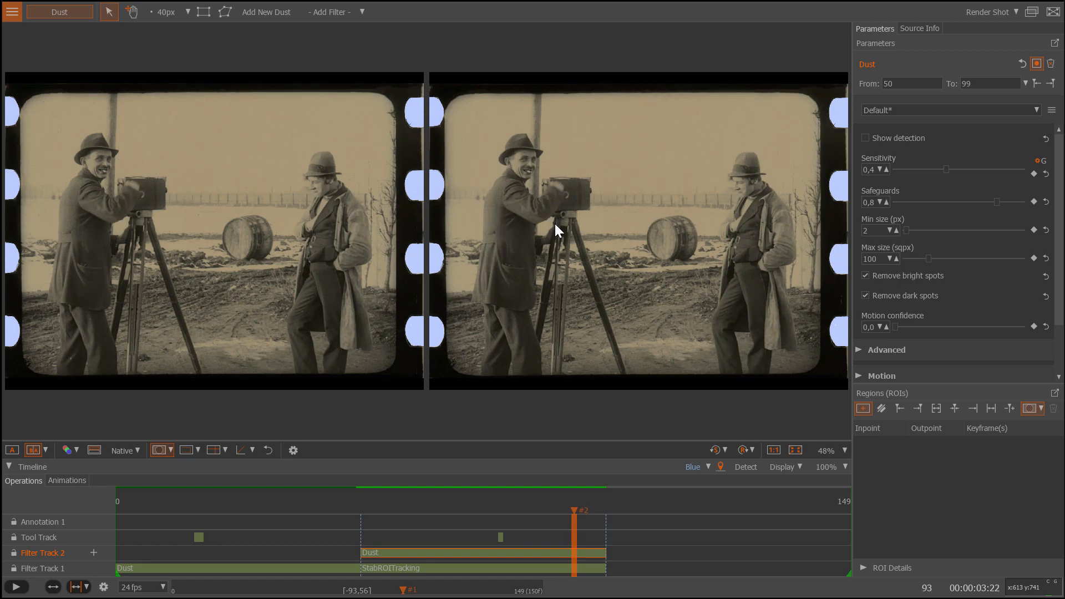
{"action": "key", "text": "Left"}
{"action": "key", "text": "Left"}
{"action": "key", "text": "Left"}
{"action": "key", "text": "Left"}
{"action": "key", "text": "Left"}
{"action": "key", "text": "Left"}
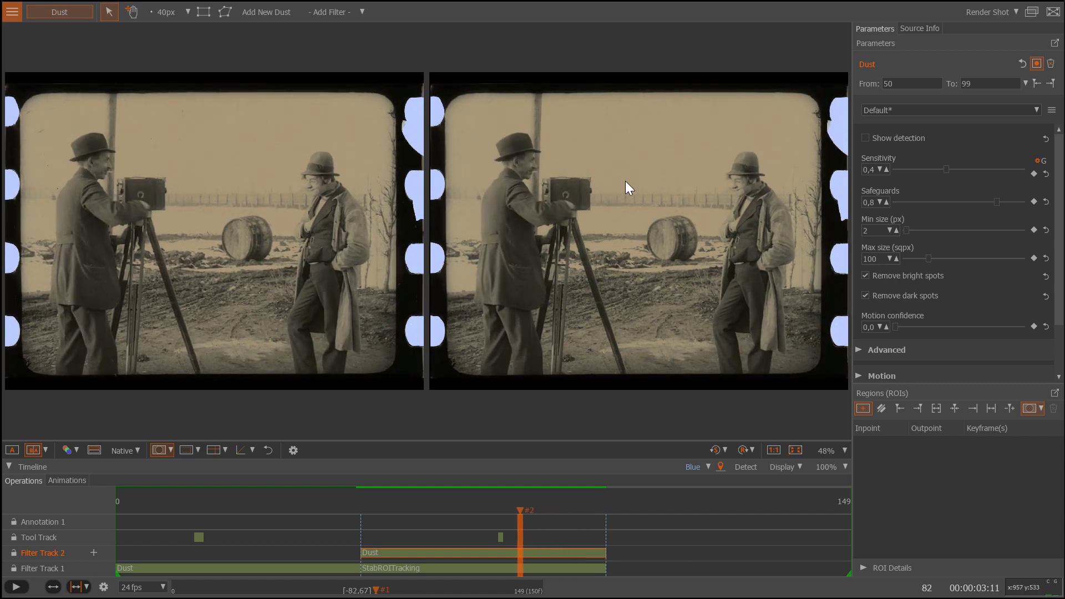
{"action": "key", "text": "Right"}
{"action": "scroll", "coordinate": [628, 134], "scroll_direction": "up", "scroll_amount": 3}
{"action": "scroll", "coordinate": [626, 119], "scroll_direction": "up", "scroll_amount": 3}
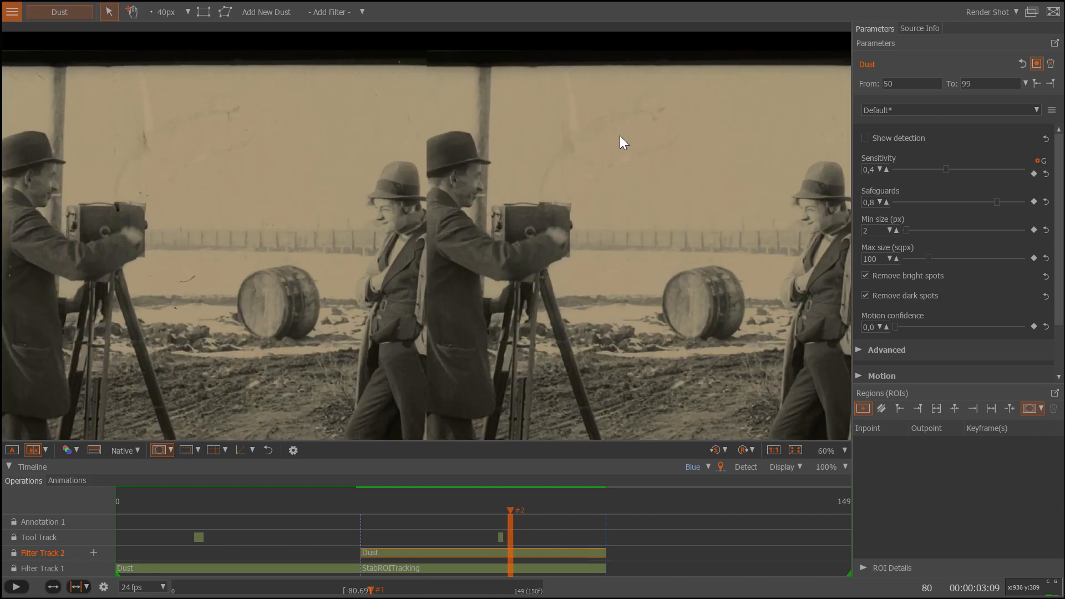
- Return to the single restored view and step between frames 79 and 82 to examine the sky on frame 80
{"action": "left_click", "coordinate": [268, 450]}
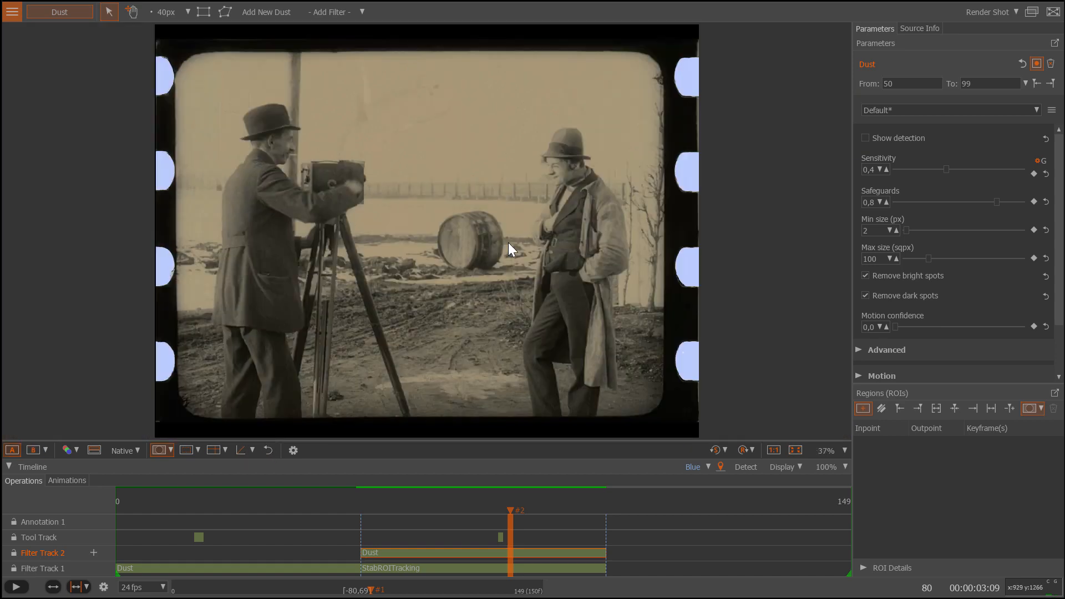
{"action": "scroll", "coordinate": [387, 105], "scroll_direction": "up", "scroll_amount": 4}
{"action": "scroll", "coordinate": [525, 229], "scroll_direction": "down", "scroll_amount": 2}
{"action": "key", "text": "Left"}
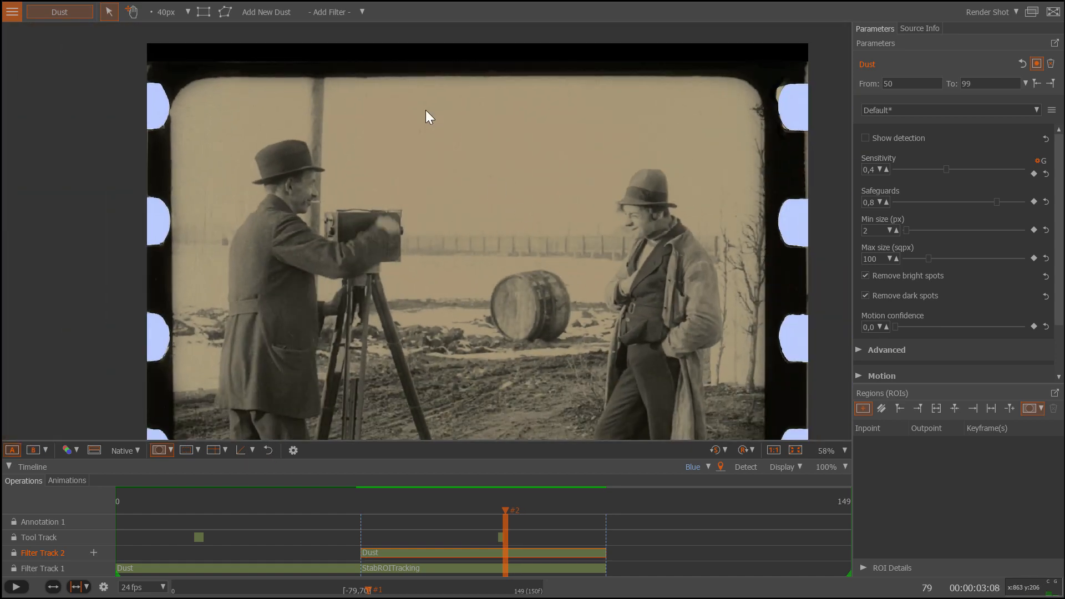
{"action": "key", "text": "Right"}
{"action": "key", "text": "Right"}
{"action": "key", "text": "Right"}
{"action": "key", "text": "Left"}
{"action": "key", "text": "Left"}
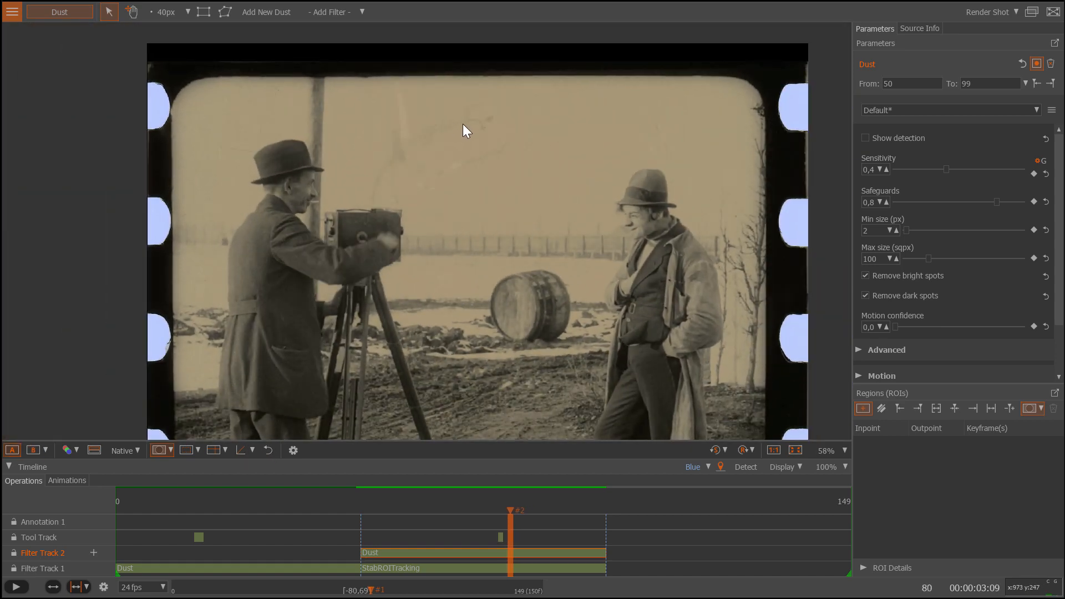
{"action": "key", "text": "Right"}
{"action": "key", "text": "Left"}
{"action": "key", "text": "Left"}
{"action": "key", "text": "Left"}
{"action": "key", "text": "Right"}
{"action": "key", "text": "Right"}
{"action": "key", "text": "Right"}
{"action": "key", "text": "Right"}
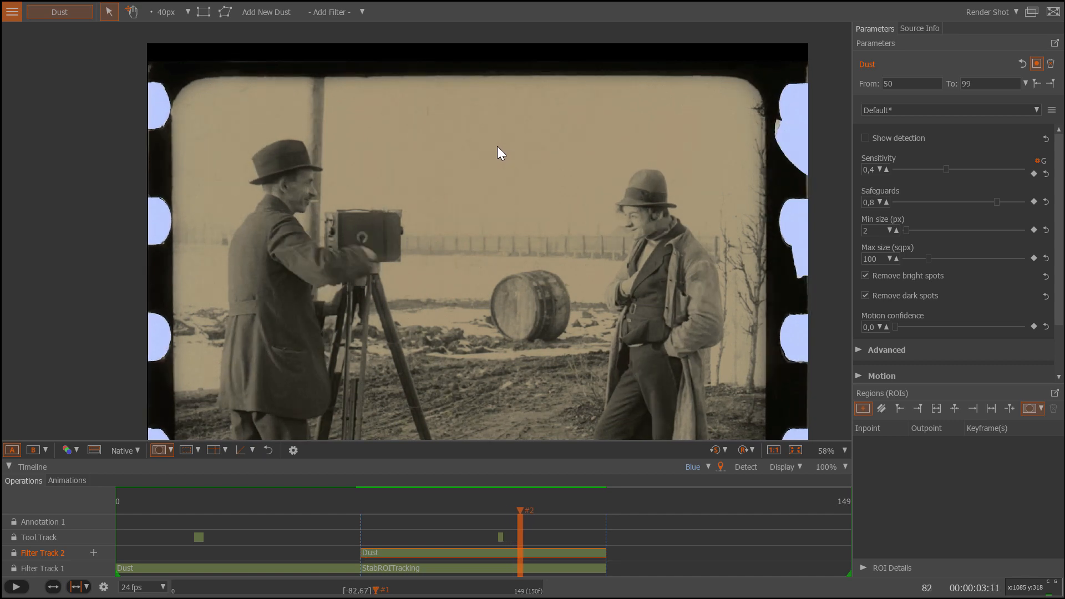
{"action": "key", "text": "Left"}
{"action": "key", "text": "Left"}
{"action": "key", "text": "Left"}
{"action": "key", "text": "Left"}
{"action": "key", "text": "Right"}
{"action": "key", "text": "Right"}
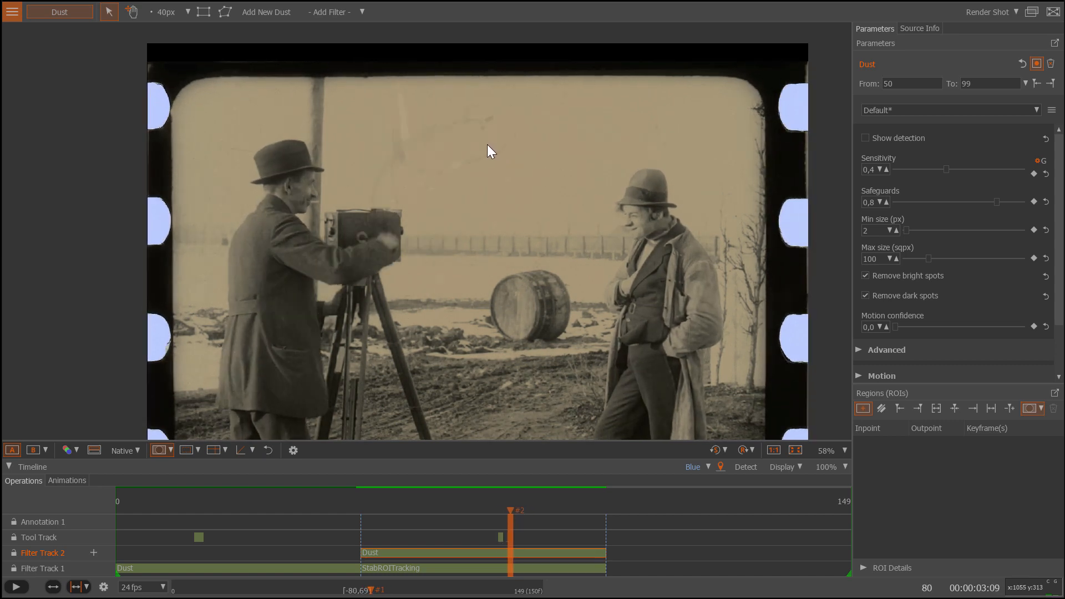
- Paint over the stained sky on frame 80 with the Interpolate tool, using a 431 px brush and the Left only reference
{"action": "left_click", "coordinate": [71, 538]}
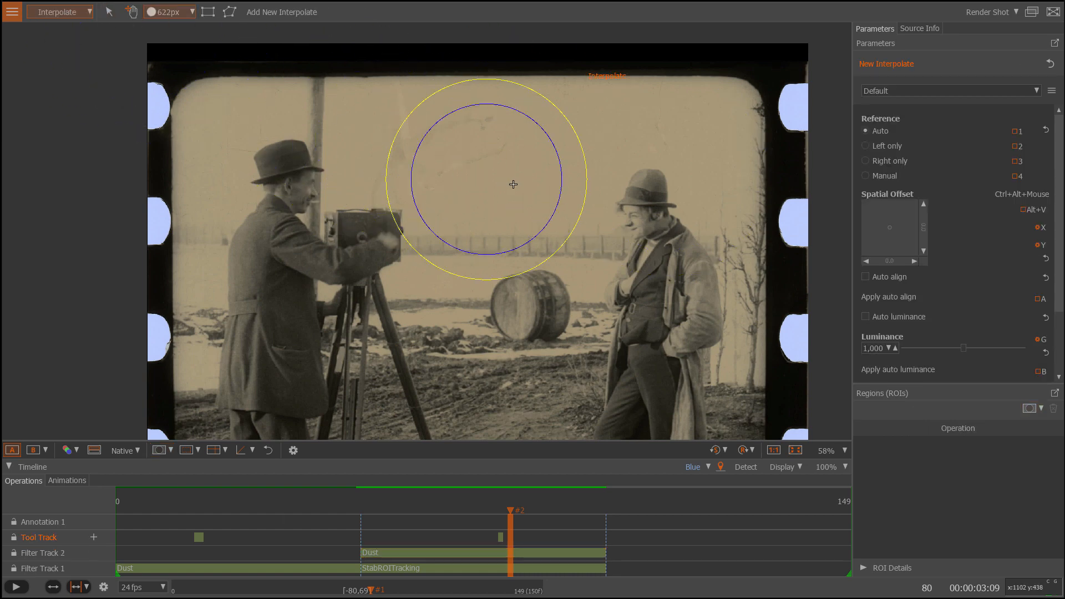
{"action": "scroll", "coordinate": [531, 150], "scroll_direction": "down", "scroll_amount": 3}
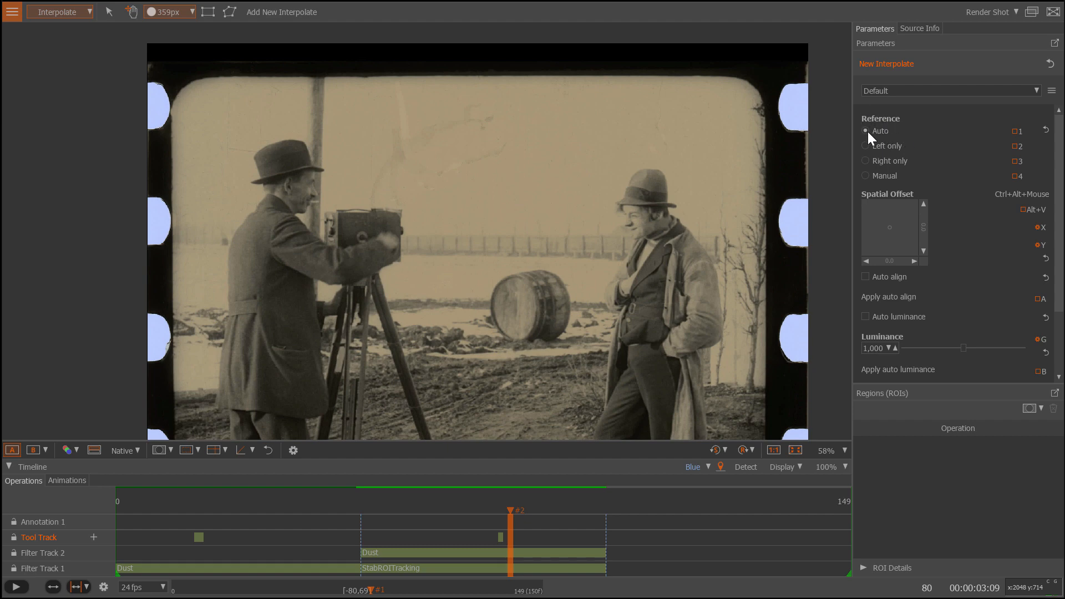
{"action": "key", "text": "Left"}
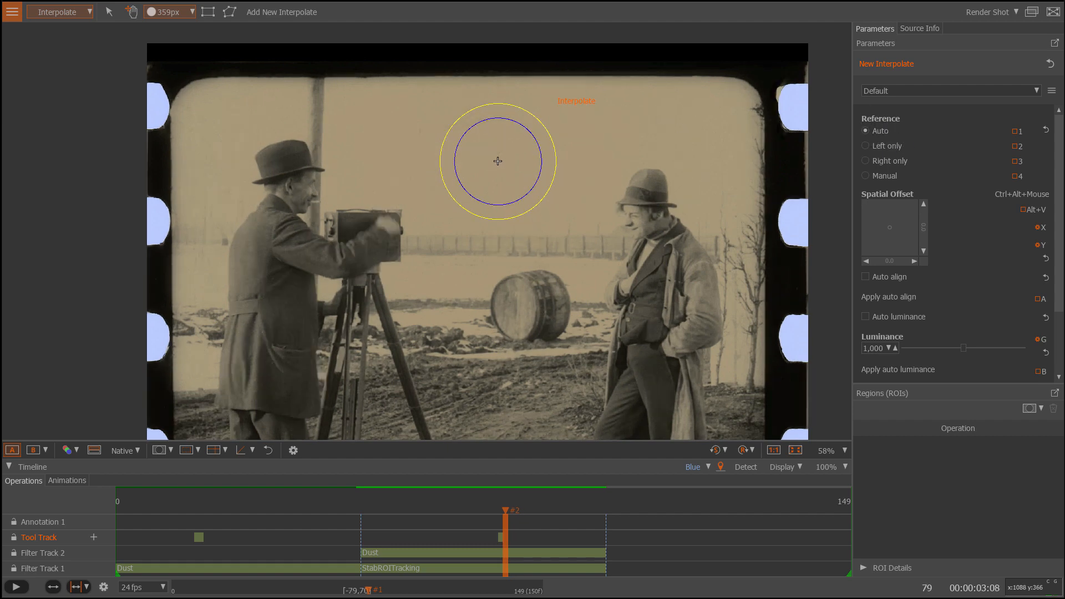
{"action": "key", "text": "Right"}
{"action": "key", "text": "Right"}
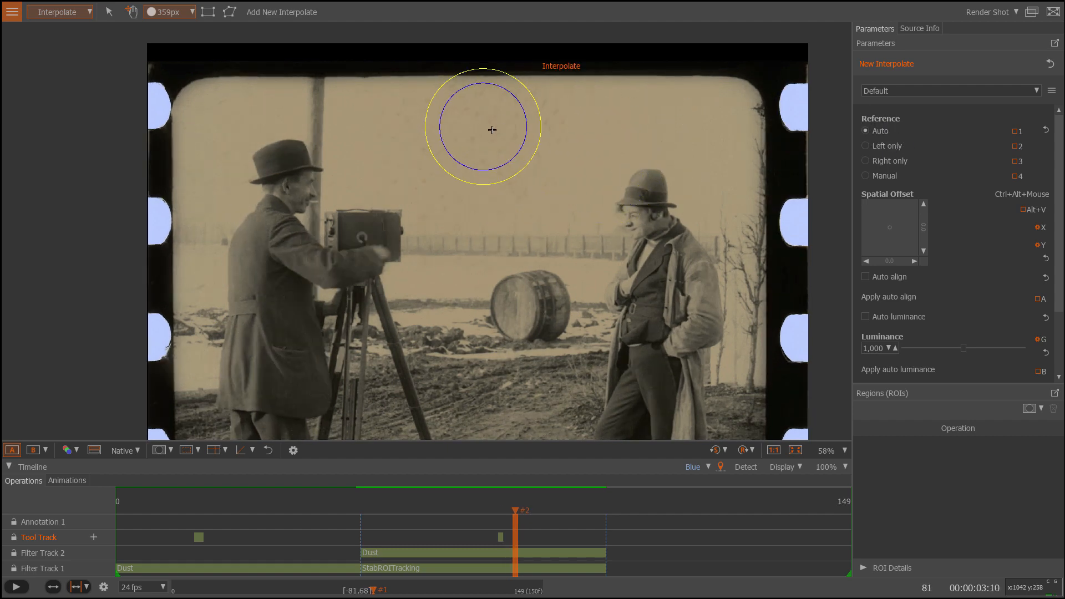
{"action": "key", "text": "Left"}
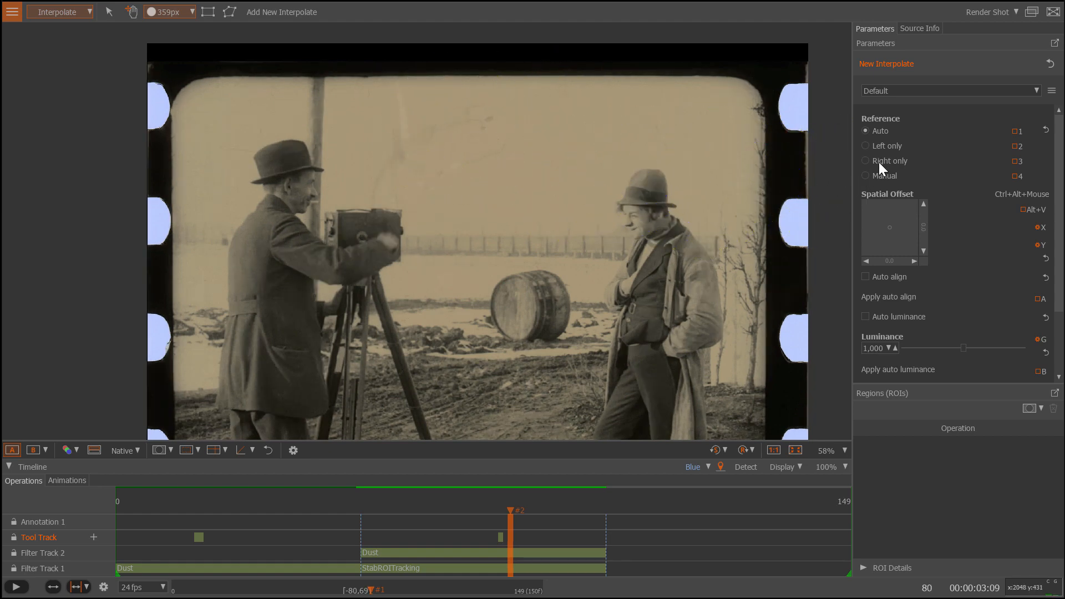
{"action": "left_click", "coordinate": [866, 146]}
{"action": "scroll", "coordinate": [402, 120], "scroll_direction": "up", "scroll_amount": 1}
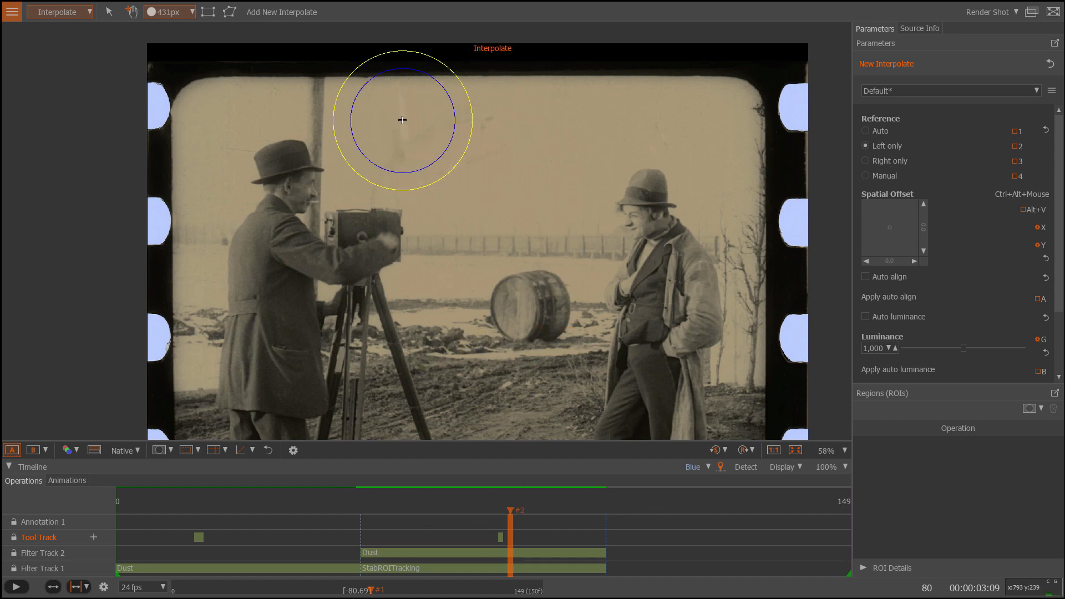
{"action": "mouse_move", "coordinate": [400, 127]}
{"action": "left_mouse_down"}
{"action": "mouse_move", "coordinate": [484, 124]}
{"action": "mouse_move", "coordinate": [400, 136]}
{"action": "mouse_move", "coordinate": [384, 150]}
{"action": "left_mouse_up"}
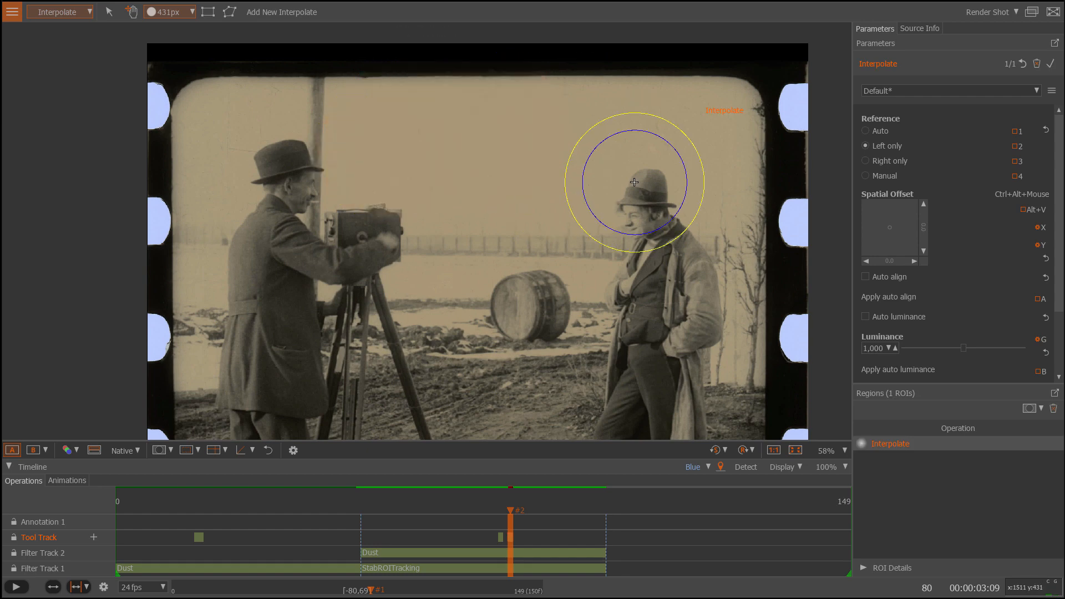
- Interpolate the sky above the camera on frame 81 with the 431 px brush and Auto reference, and review back to frame 75
{"action": "key", "text": "Right"}
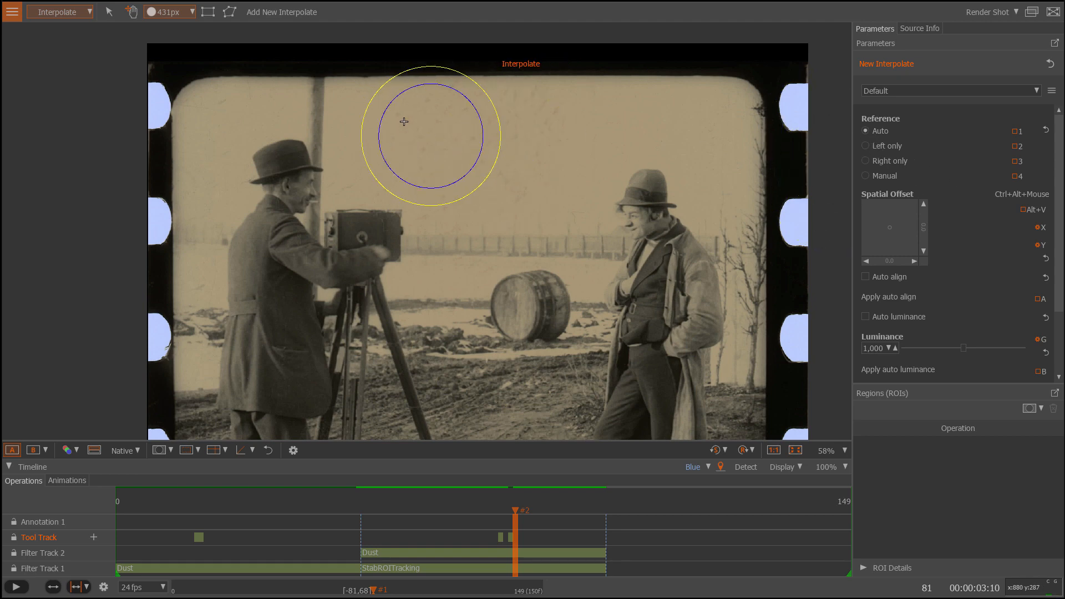
{"action": "mouse_move", "coordinate": [381, 115]}
{"action": "left_mouse_down"}
{"action": "mouse_move", "coordinate": [511, 119]}
{"action": "mouse_move", "coordinate": [497, 147]}
{"action": "mouse_move", "coordinate": [552, 189]}
{"action": "left_mouse_up"}
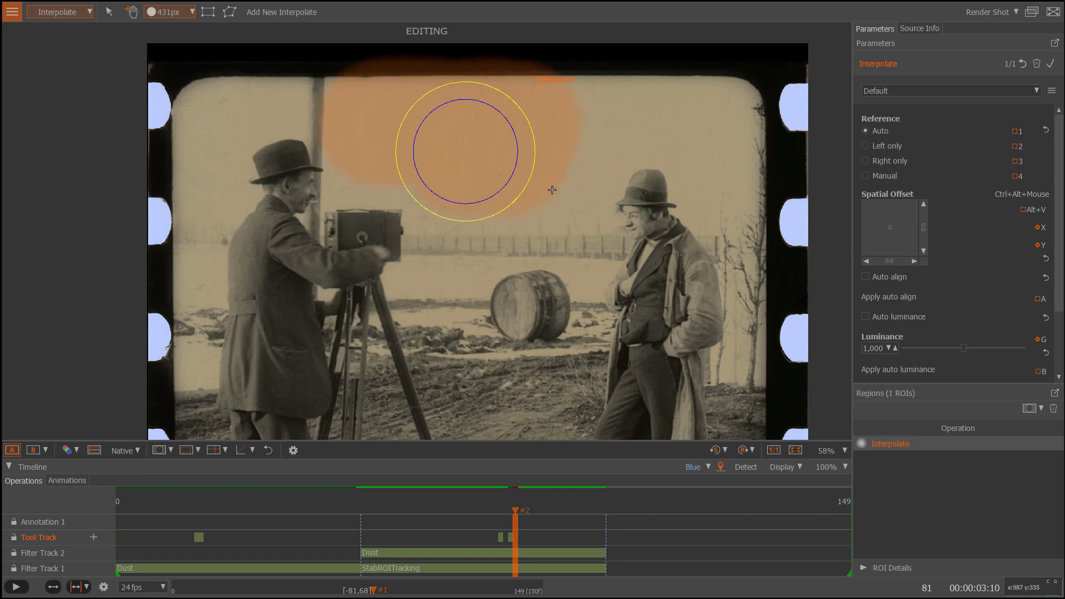
{"action": "key", "text": "Left"}
{"action": "key", "text": "Left"}
{"action": "key", "text": "Left"}
{"action": "key", "text": "Left"}
{"action": "key", "text": "Left"}
{"action": "key", "text": "Left"}
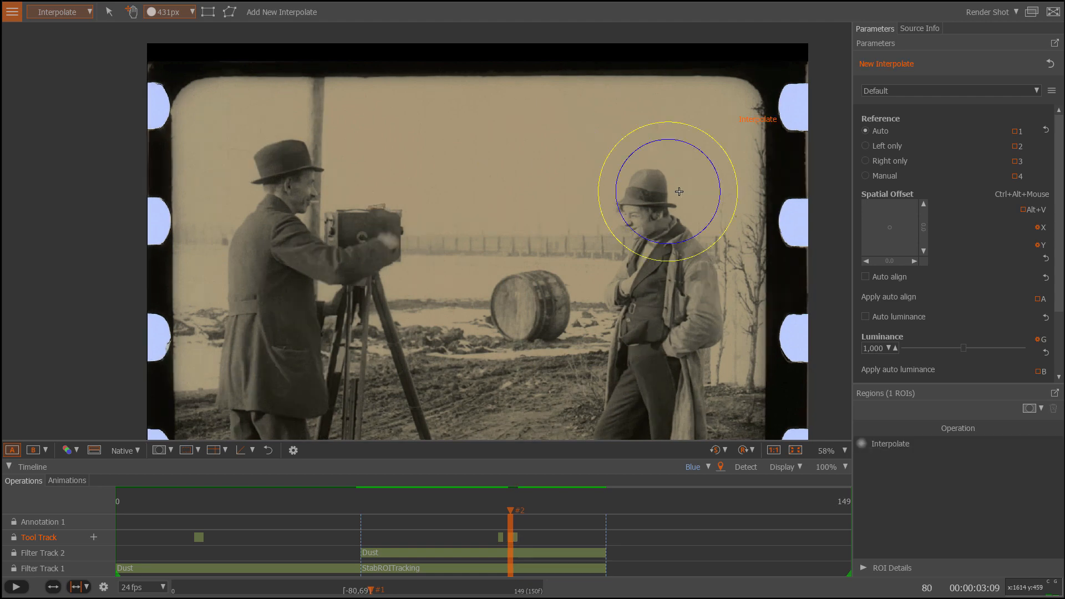
- Examine the cameraman's hand around frames 76 and 77 up close by playing the shot and alternating between views A and B
{"action": "scroll", "coordinate": [479, 157], "scroll_direction": "down", "scroll_amount": 2}
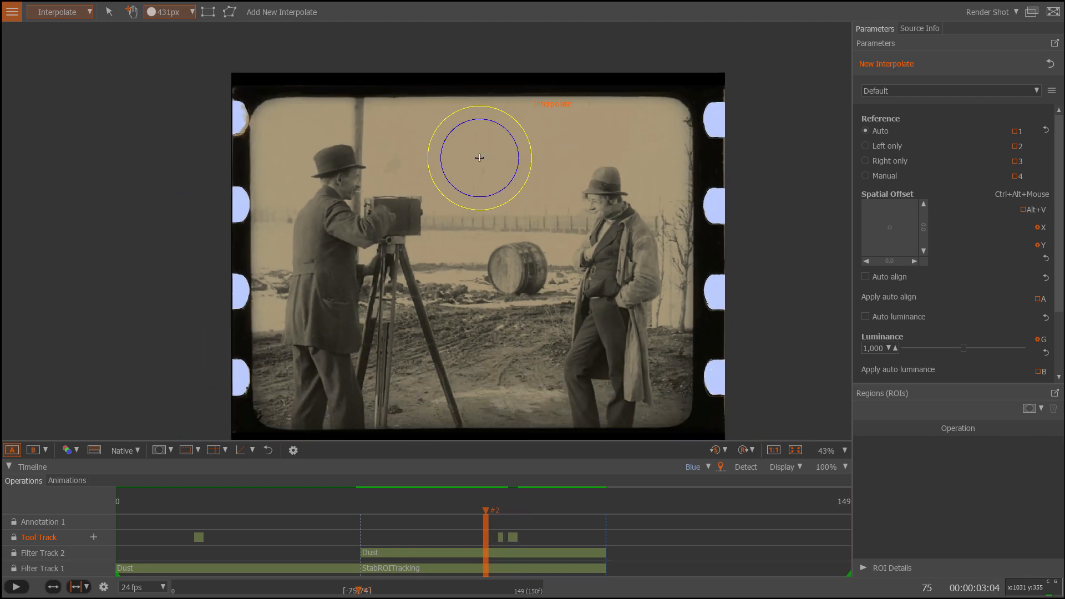
{"action": "scroll", "coordinate": [677, 243], "scroll_direction": "up", "scroll_amount": 1}
{"action": "key", "text": "Right"}
{"action": "key", "text": "Right"}
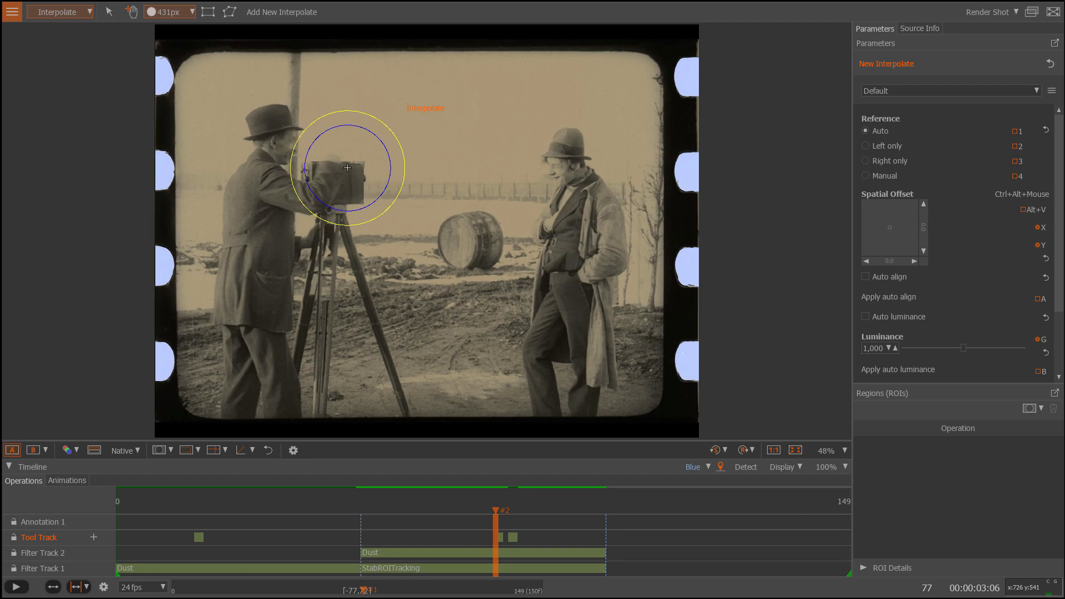
{"action": "key", "text": "Left"}
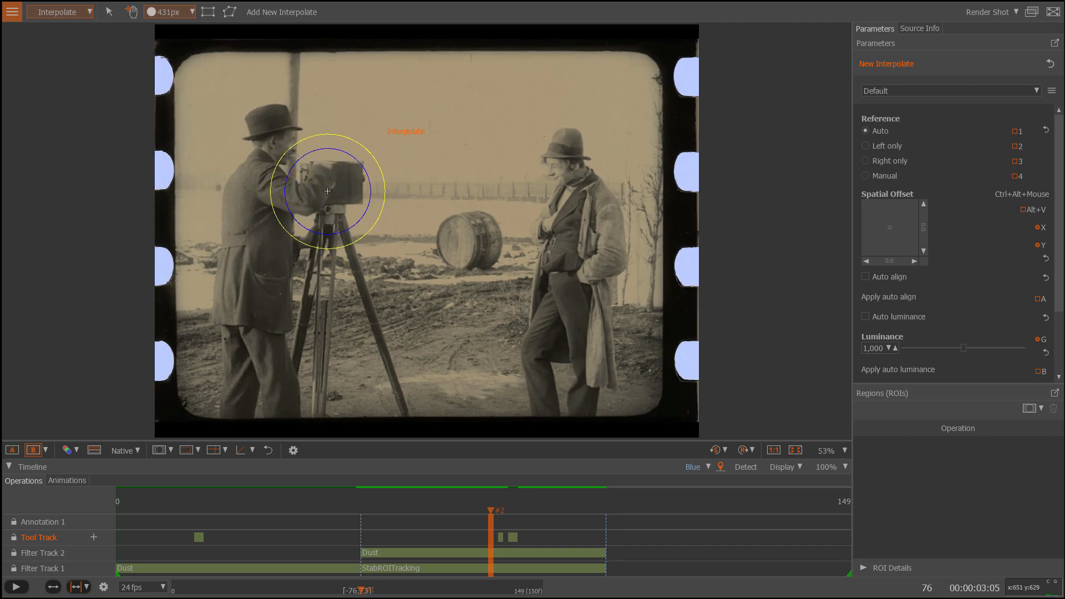
{"action": "scroll", "coordinate": [347, 169], "scroll_direction": "up", "scroll_amount": 8}
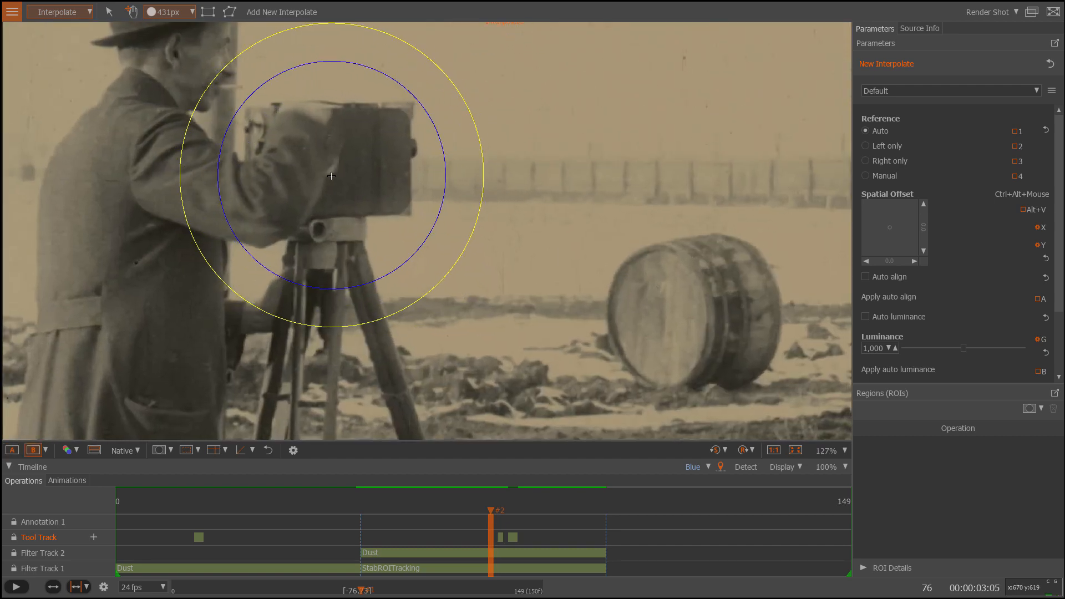
{"action": "scroll", "coordinate": [335, 176], "scroll_direction": "up", "scroll_amount": 3}
{"action": "scroll", "coordinate": [335, 177], "scroll_direction": "up", "scroll_amount": 2}
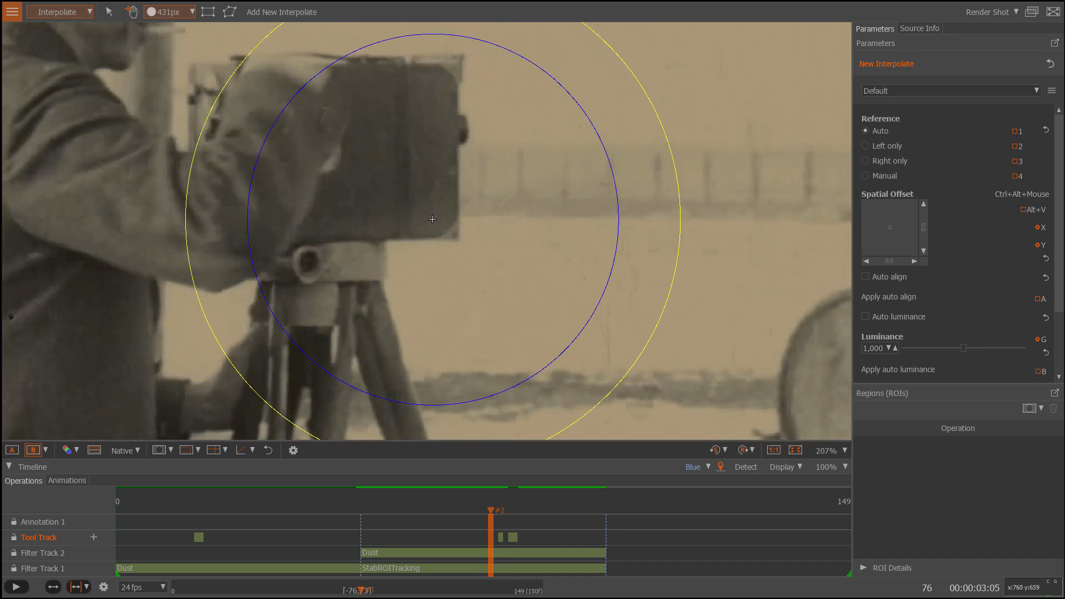
{"action": "key", "text": "space"}
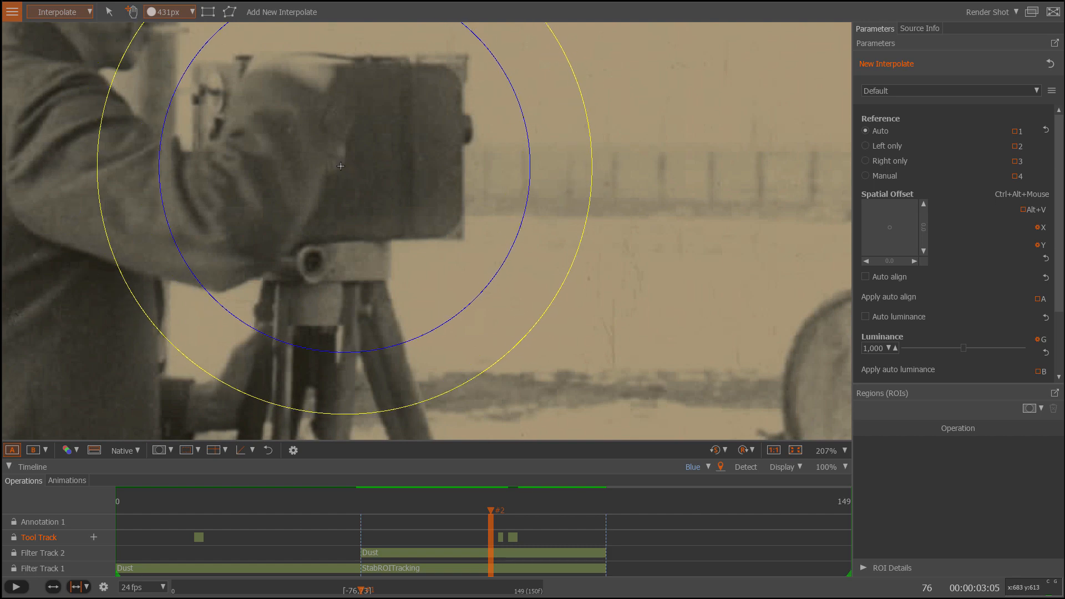
{"action": "key", "text": "space"}
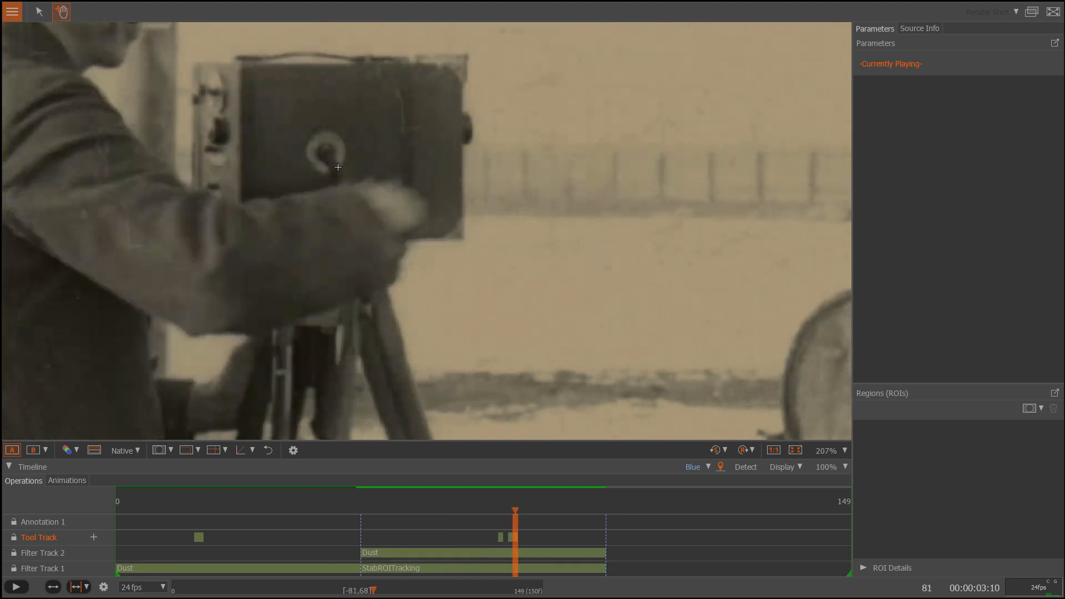
{"action": "key", "text": "space"}
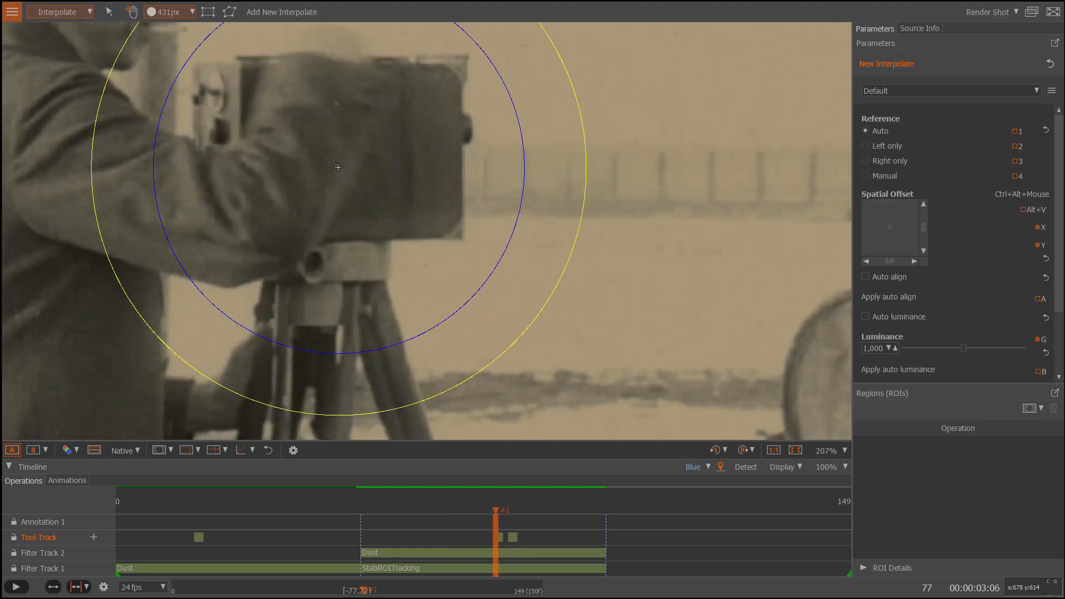
{"action": "key", "text": "Tab"}
{"action": "key", "text": "Tab"}
{"action": "key", "text": "Tab"}
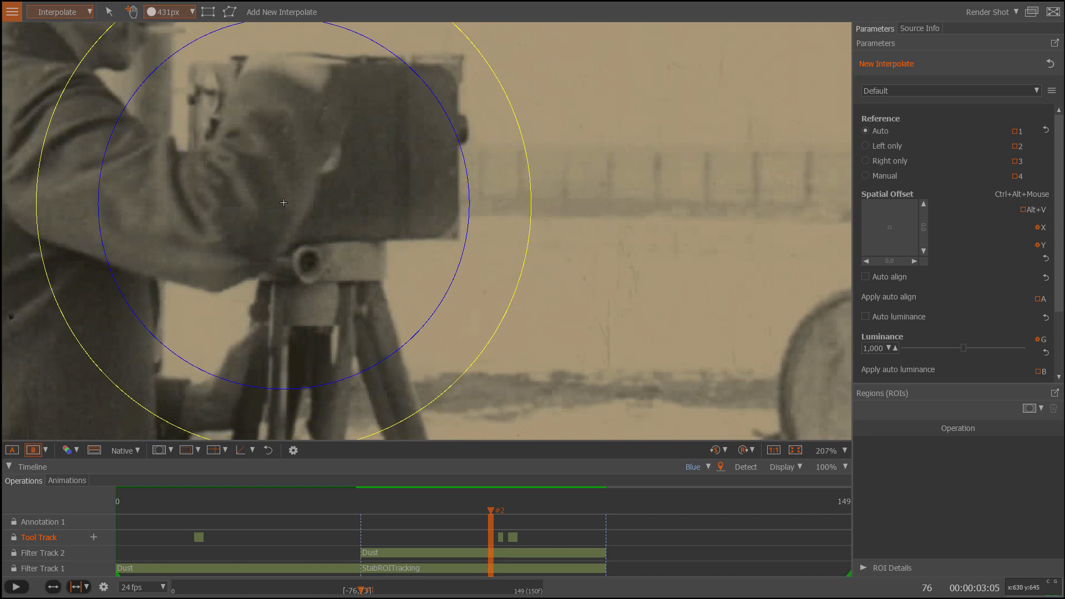
{"action": "key", "text": "Tab"}
- Restore the cameraman's hand on frame 76 from the Source track with a 21 px HistoryBrush
{"action": "left_click", "coordinate": [85, 12]}
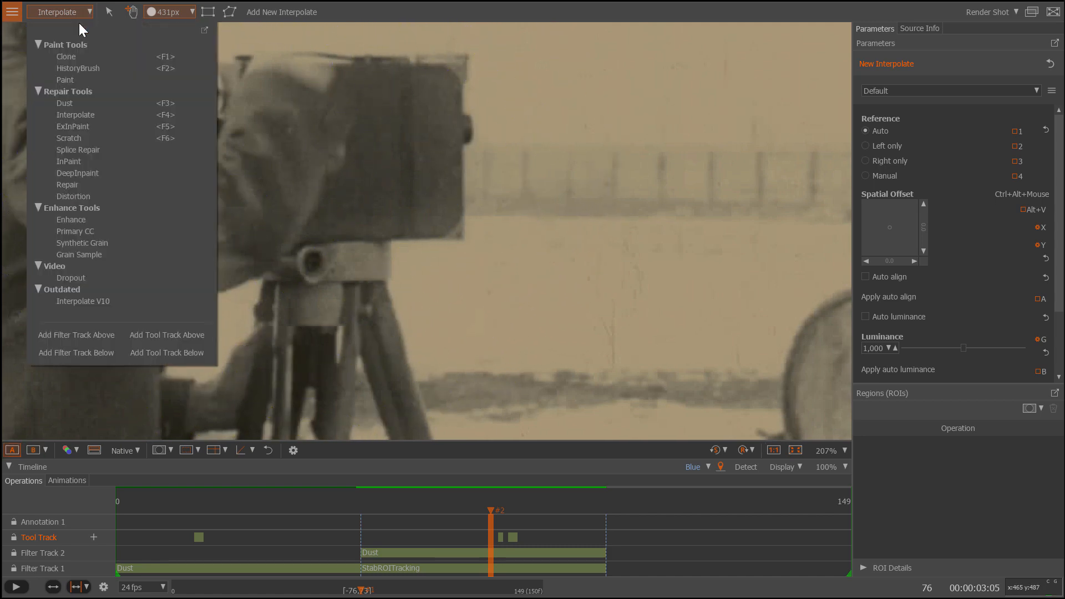
{"action": "left_click", "coordinate": [75, 68]}
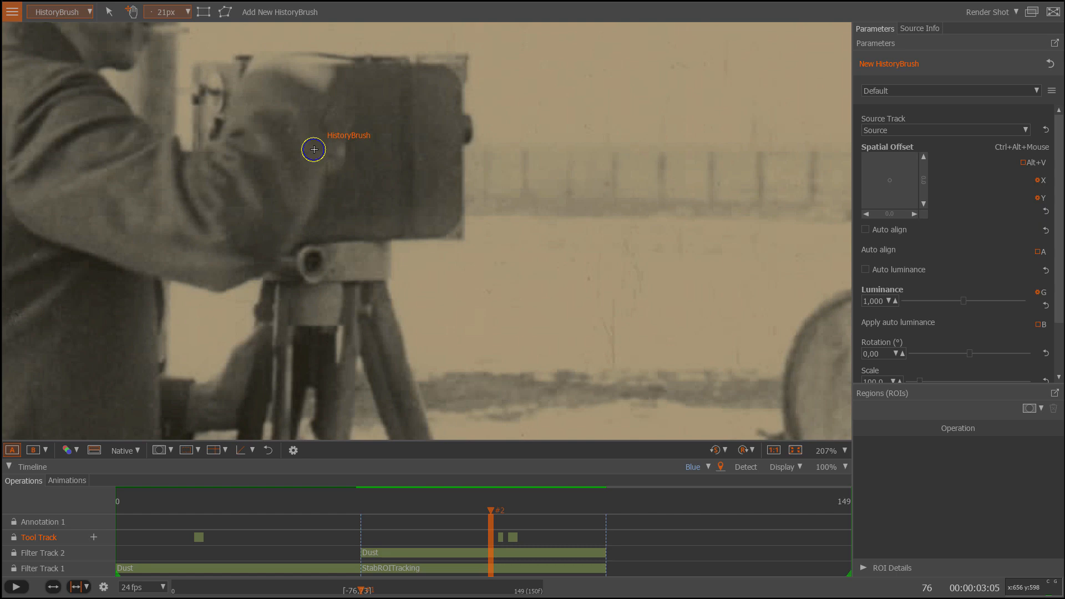
{"action": "left_click", "coordinate": [342, 148]}
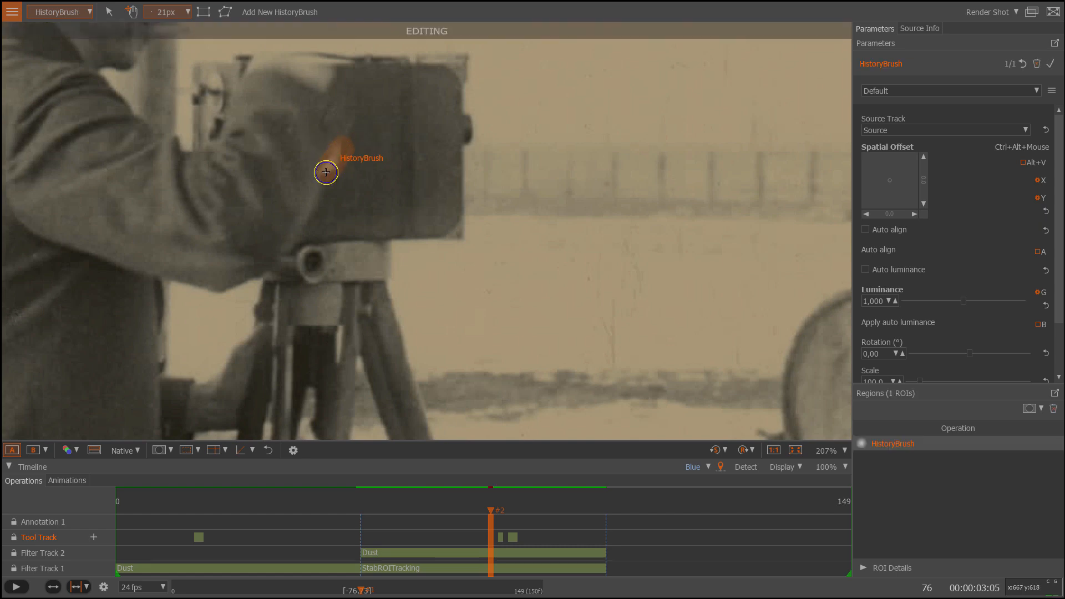
- Play the repaired shot with the original and restored images side by side, and stop at frame 84
{"action": "key", "text": "space"}
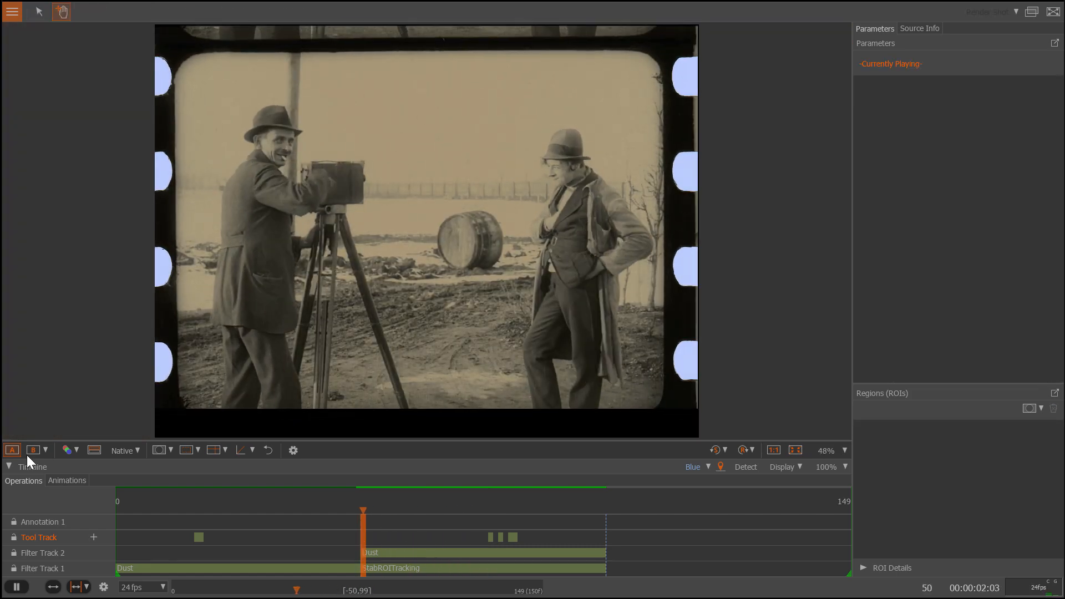
{"action": "left_click", "coordinate": [45, 449]}
{"action": "left_click", "coordinate": [51, 511]}
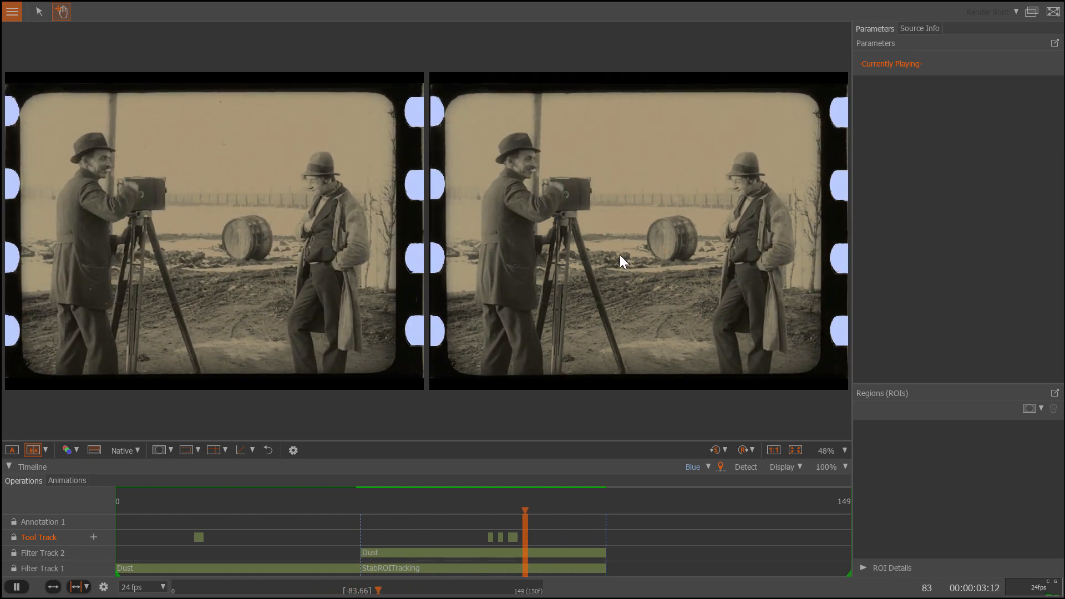
{"action": "key", "text": "space"}
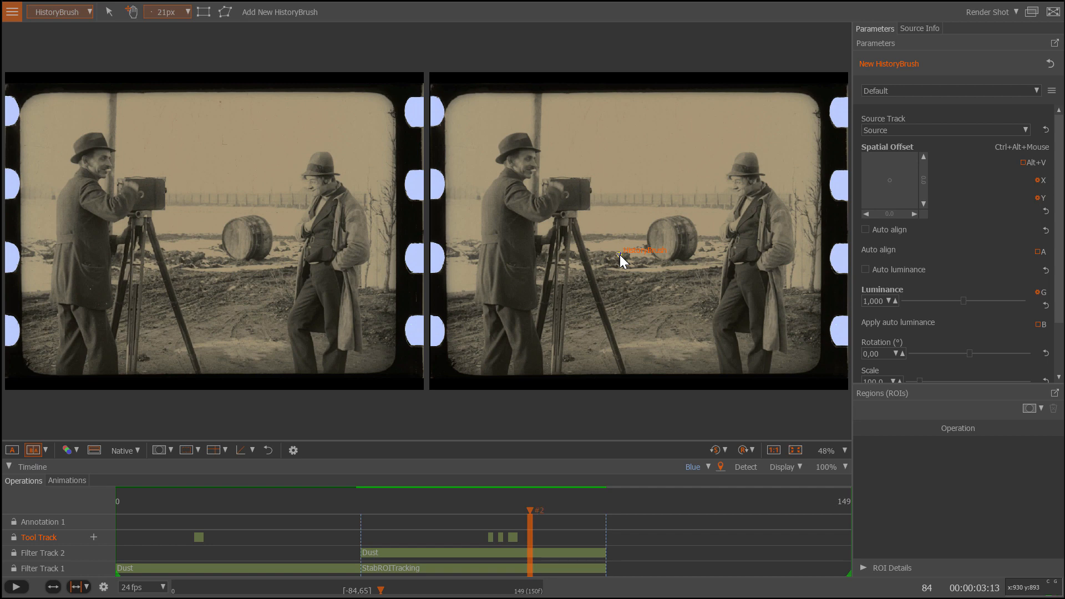